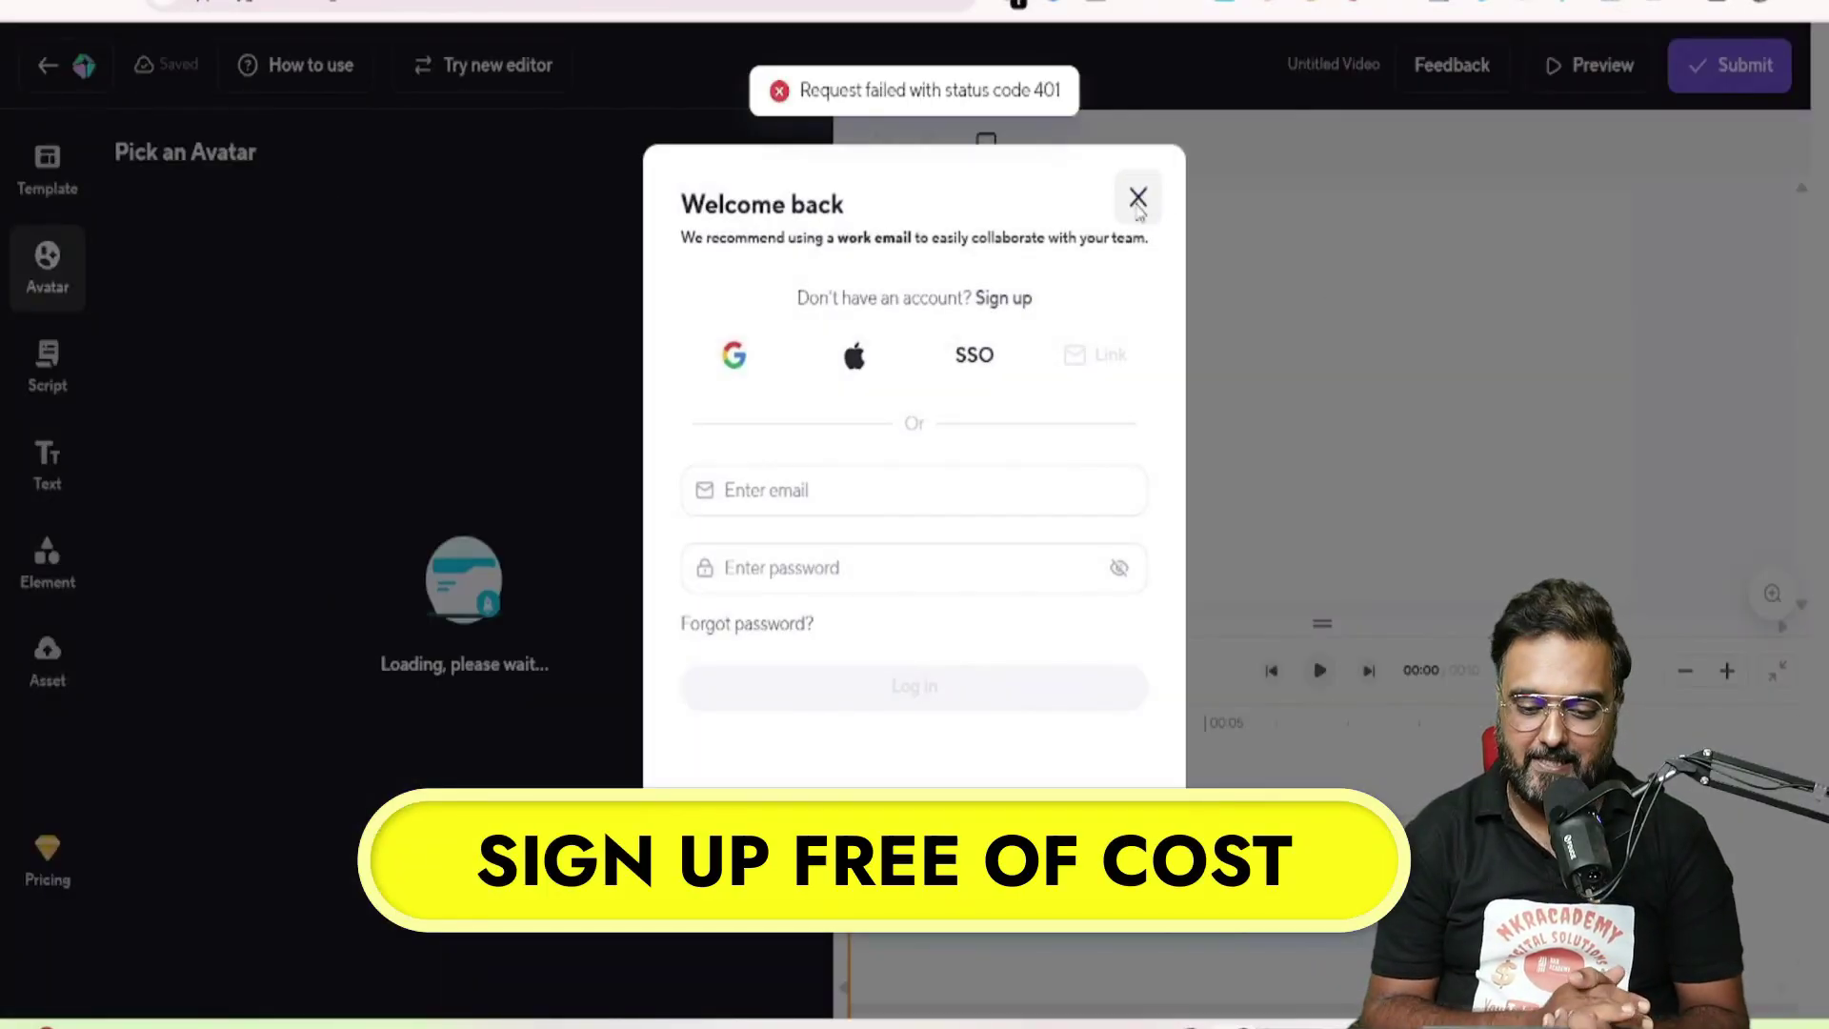
Dismiss the sign-in prompt and go to the Video Agent page, marking its sidebar entry with a red box
left_click(1137, 199)
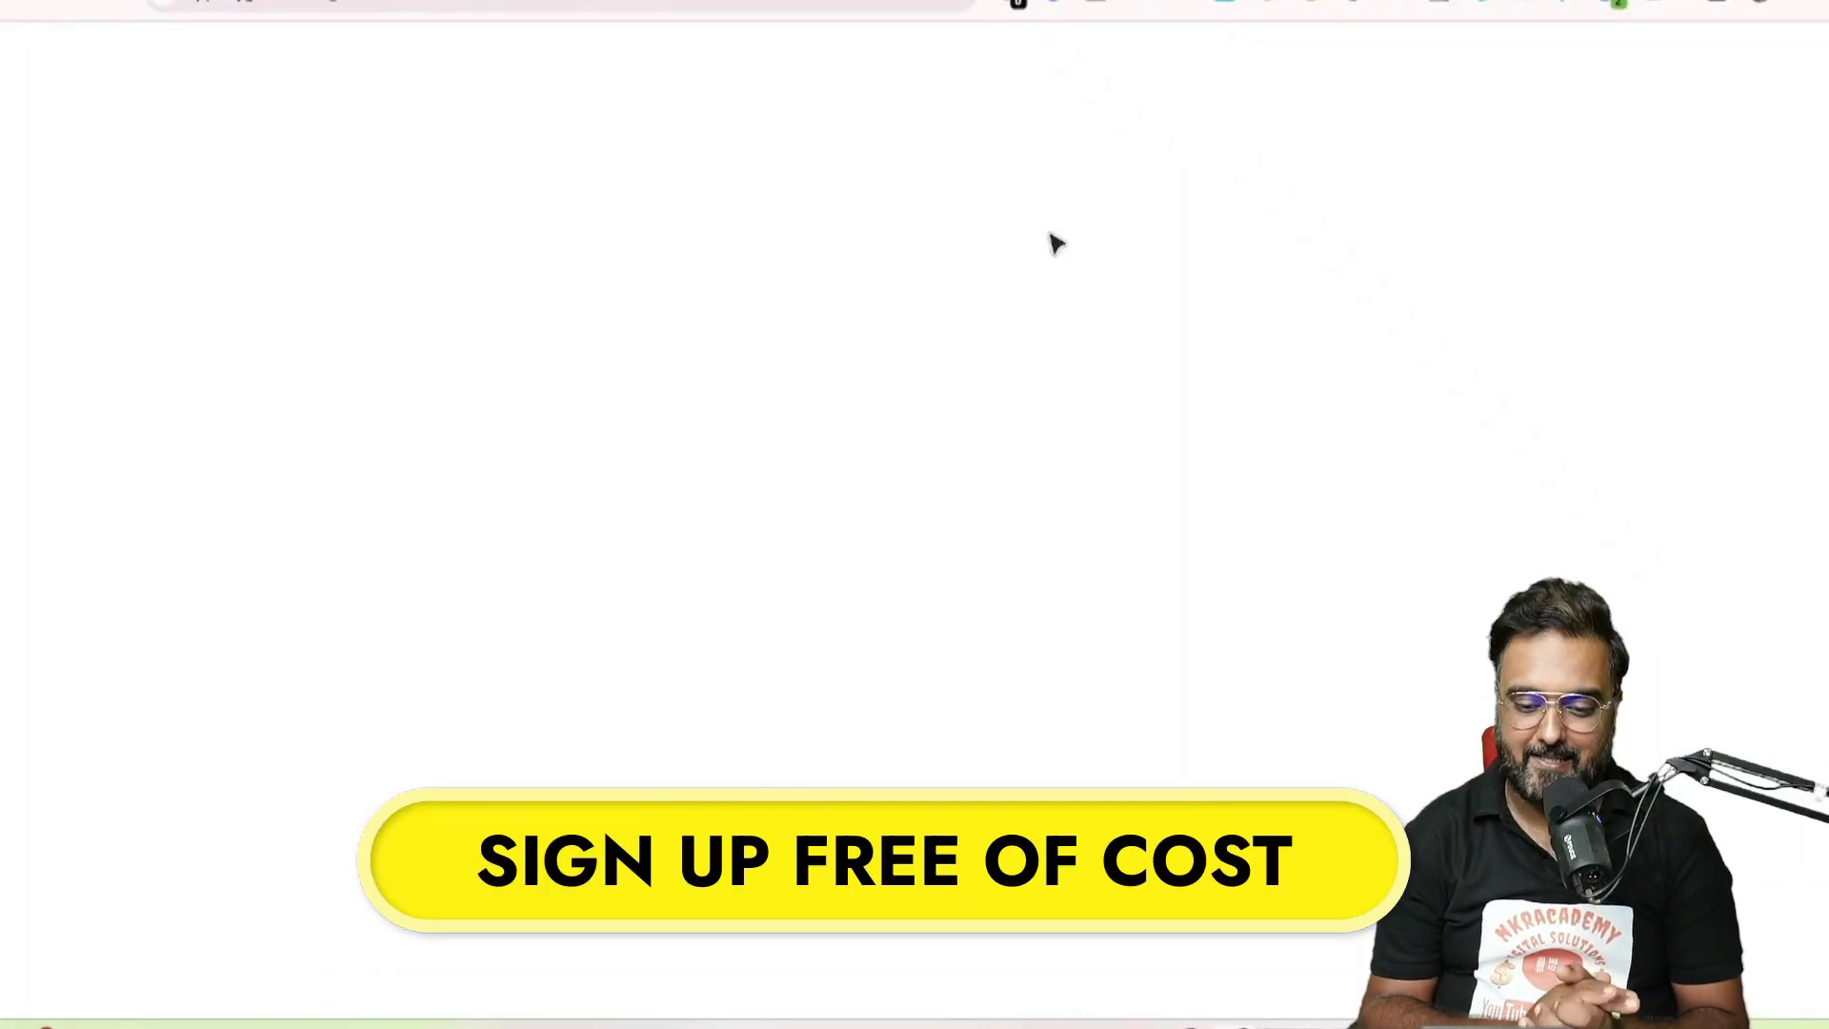
left_click(422, 545)
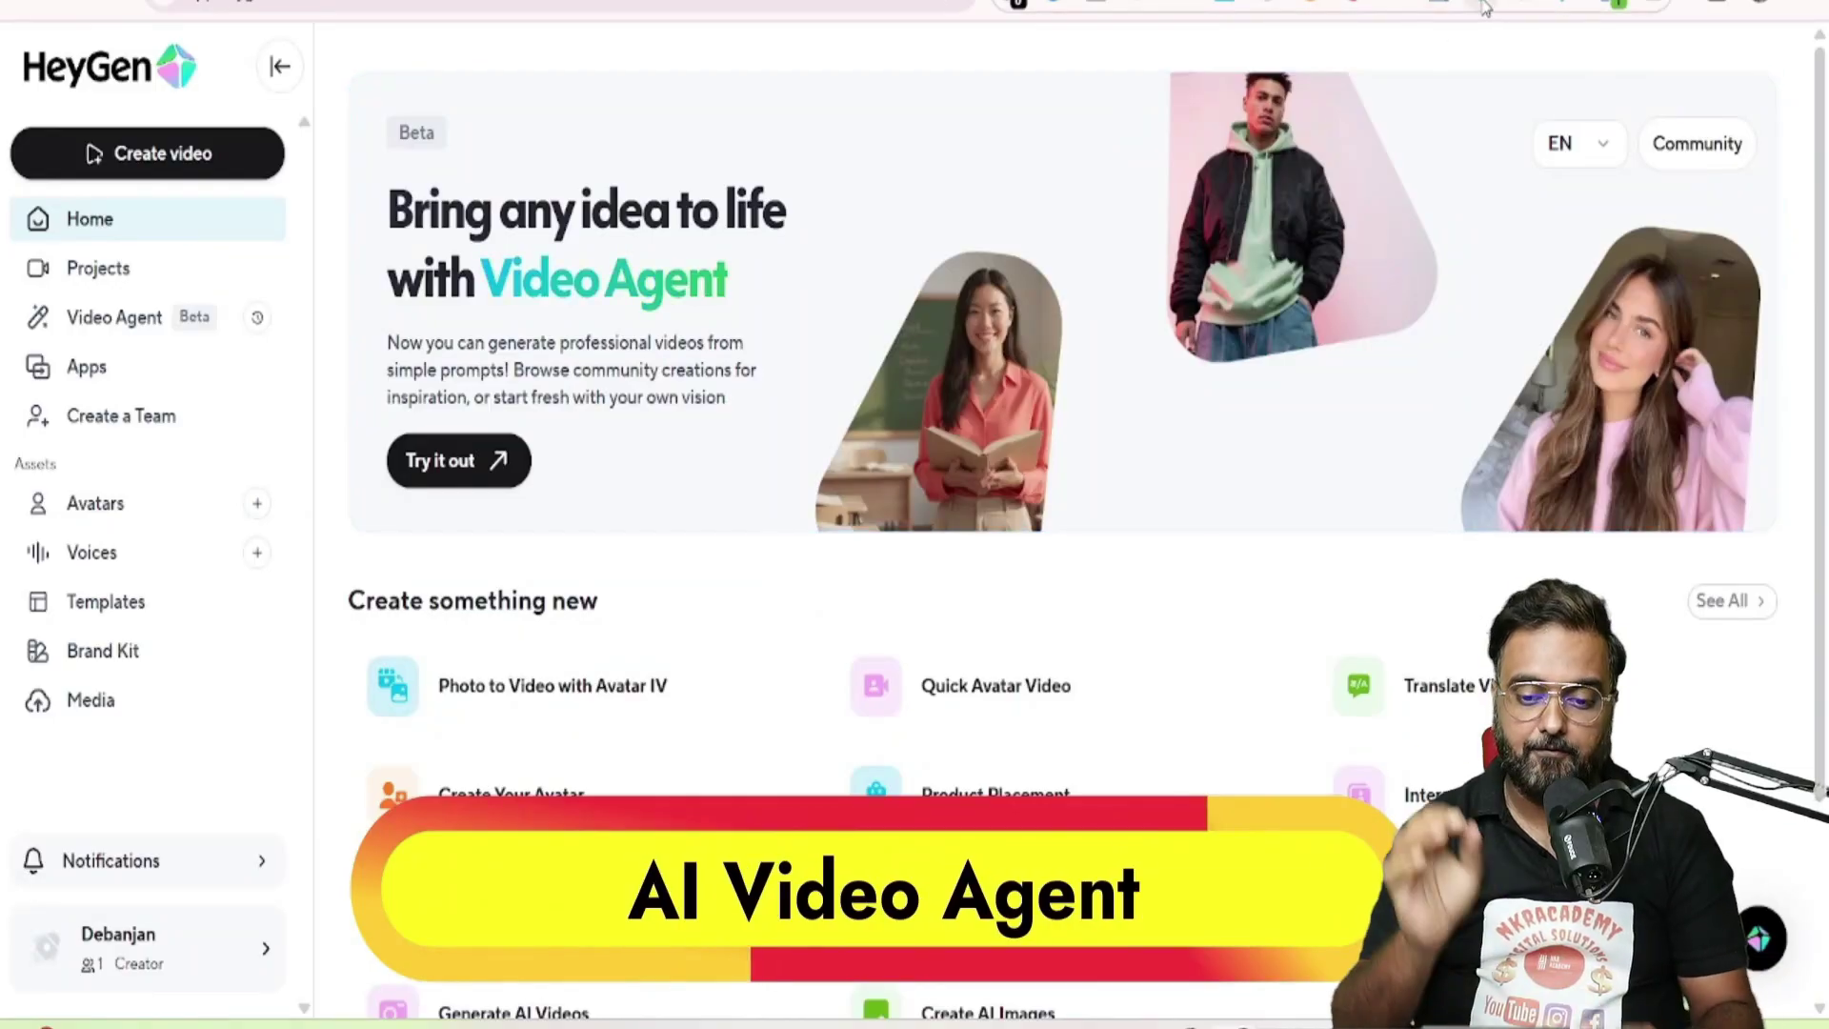
left_click(1487, 8)
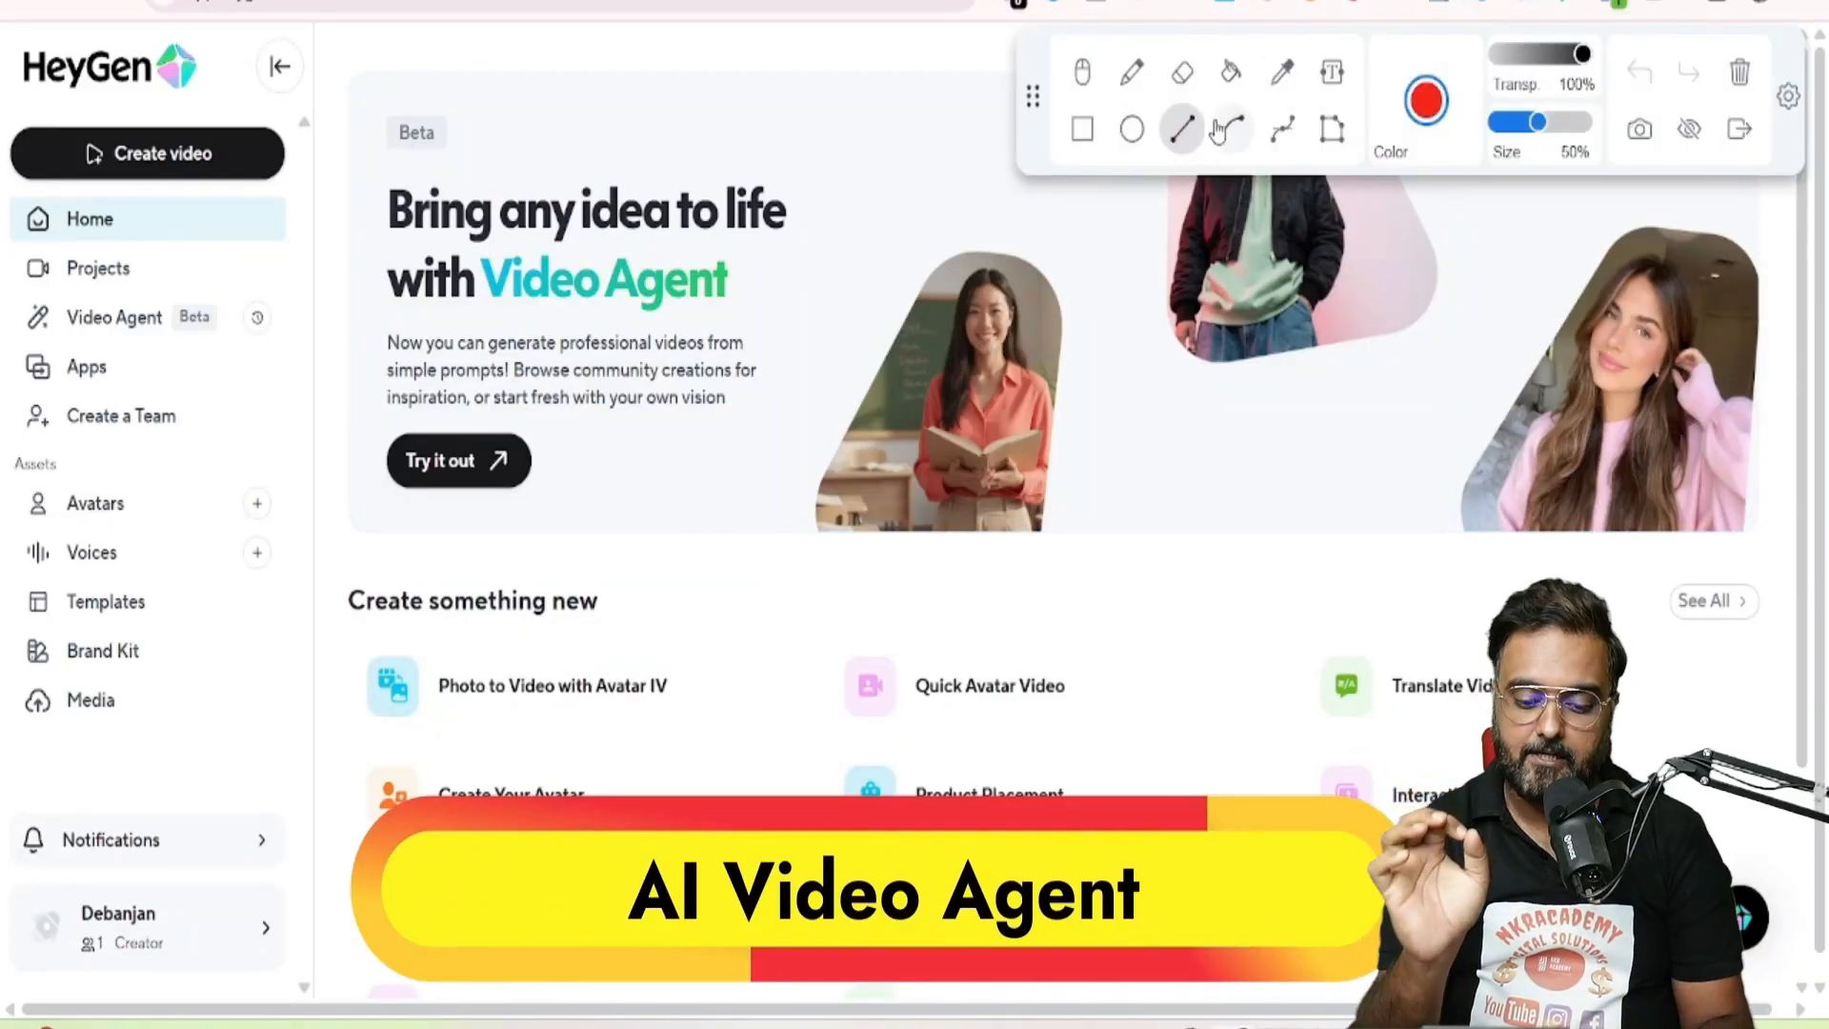
left_click(1084, 129)
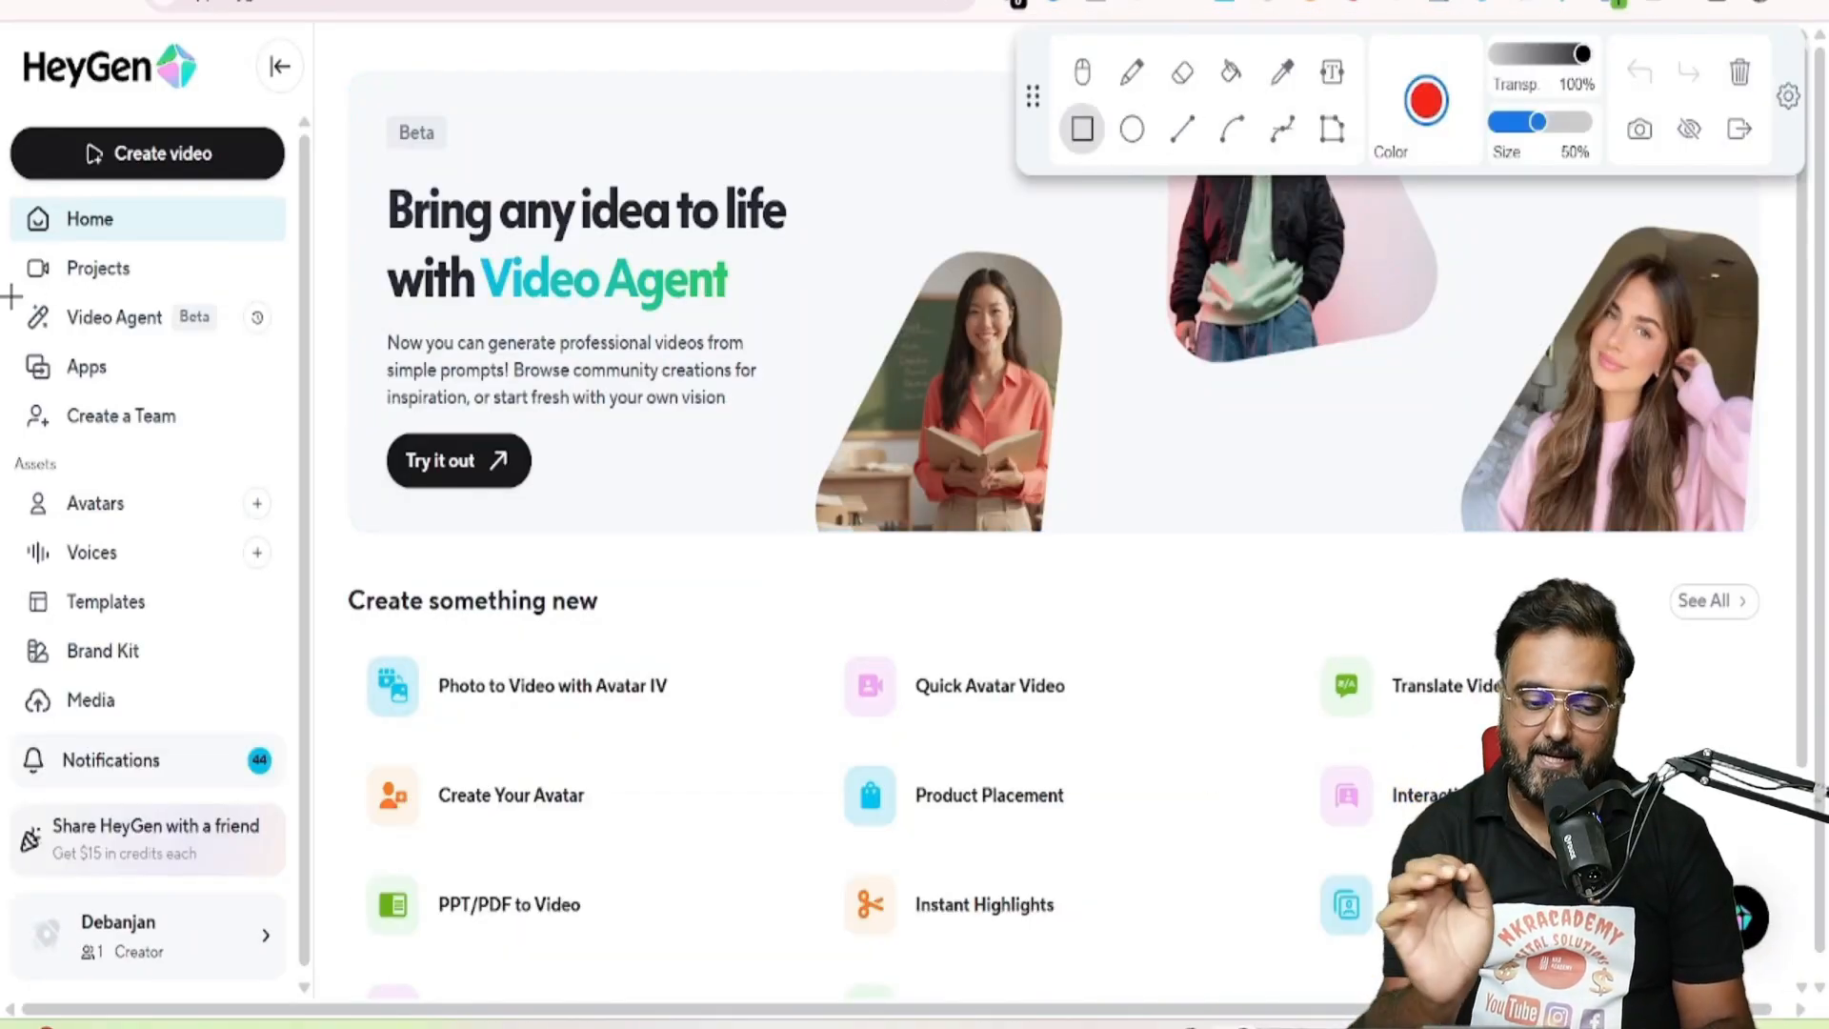
left_click_drag(12, 295, 218, 335)
left_click(115, 318)
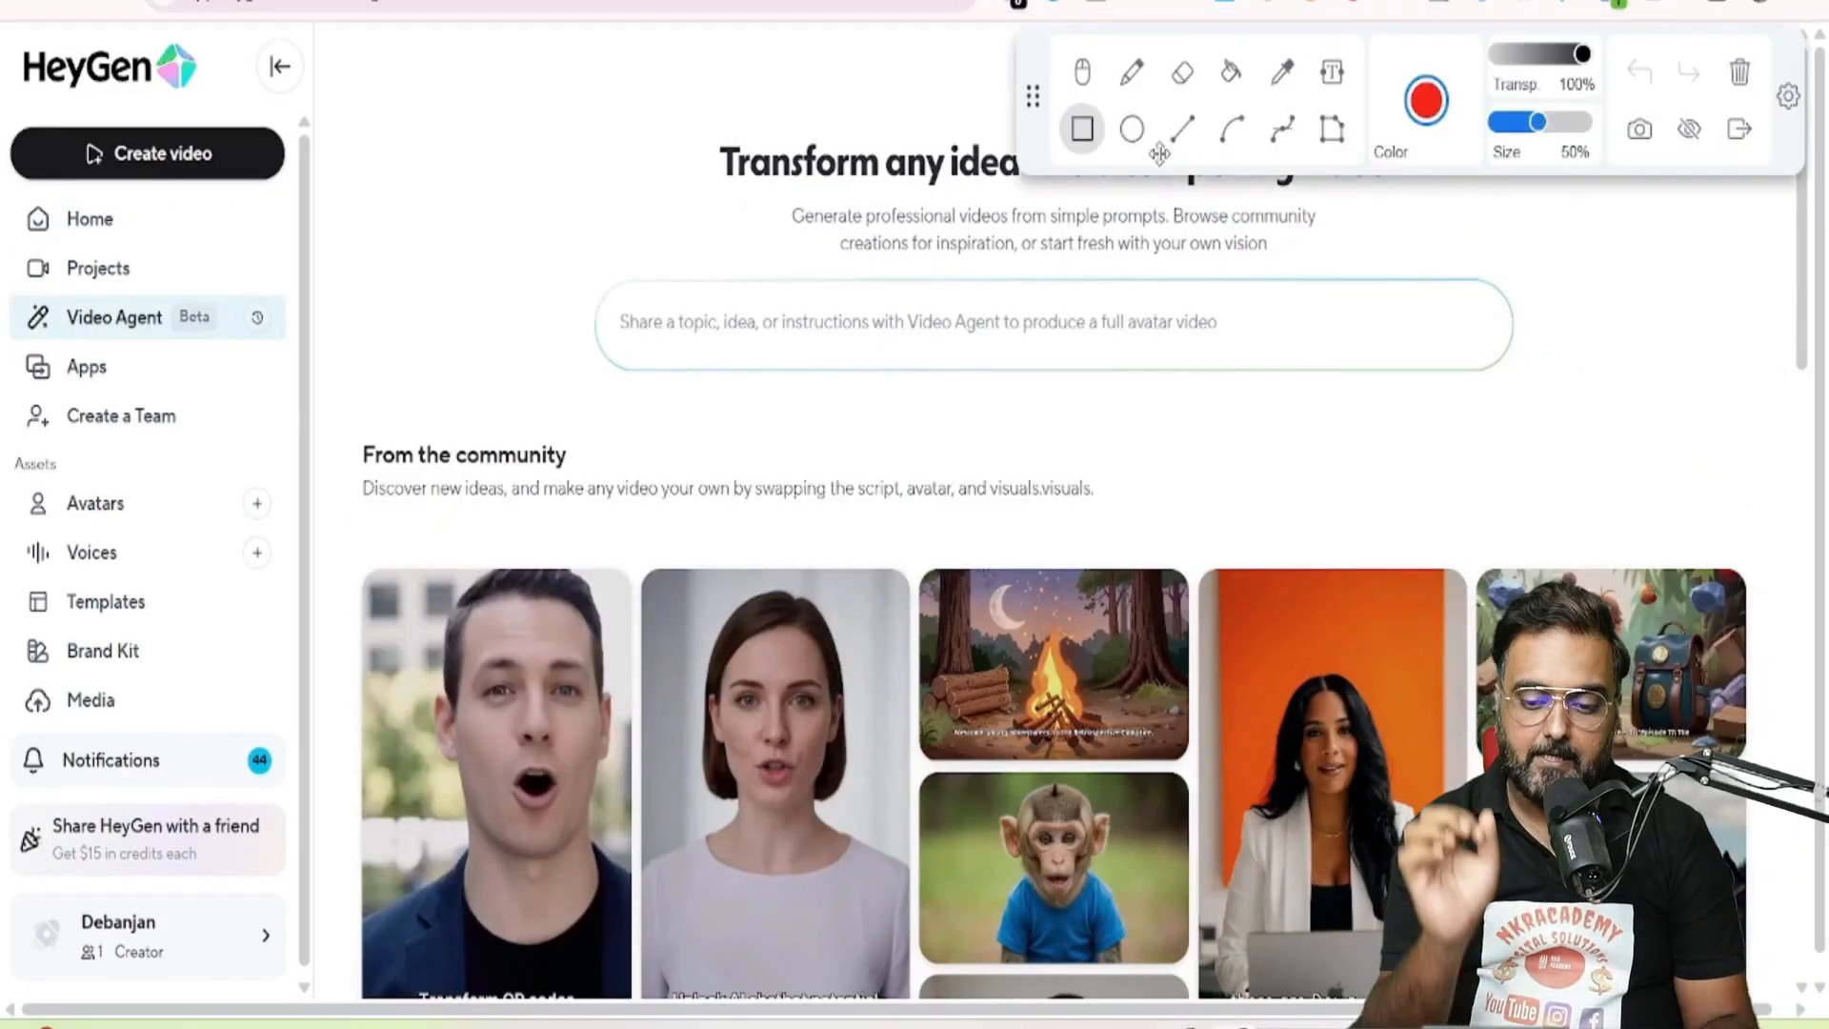
Annotate the video prompt section with a red box and an arrow pointing at it
left_click_drag(484, 131, 1654, 413)
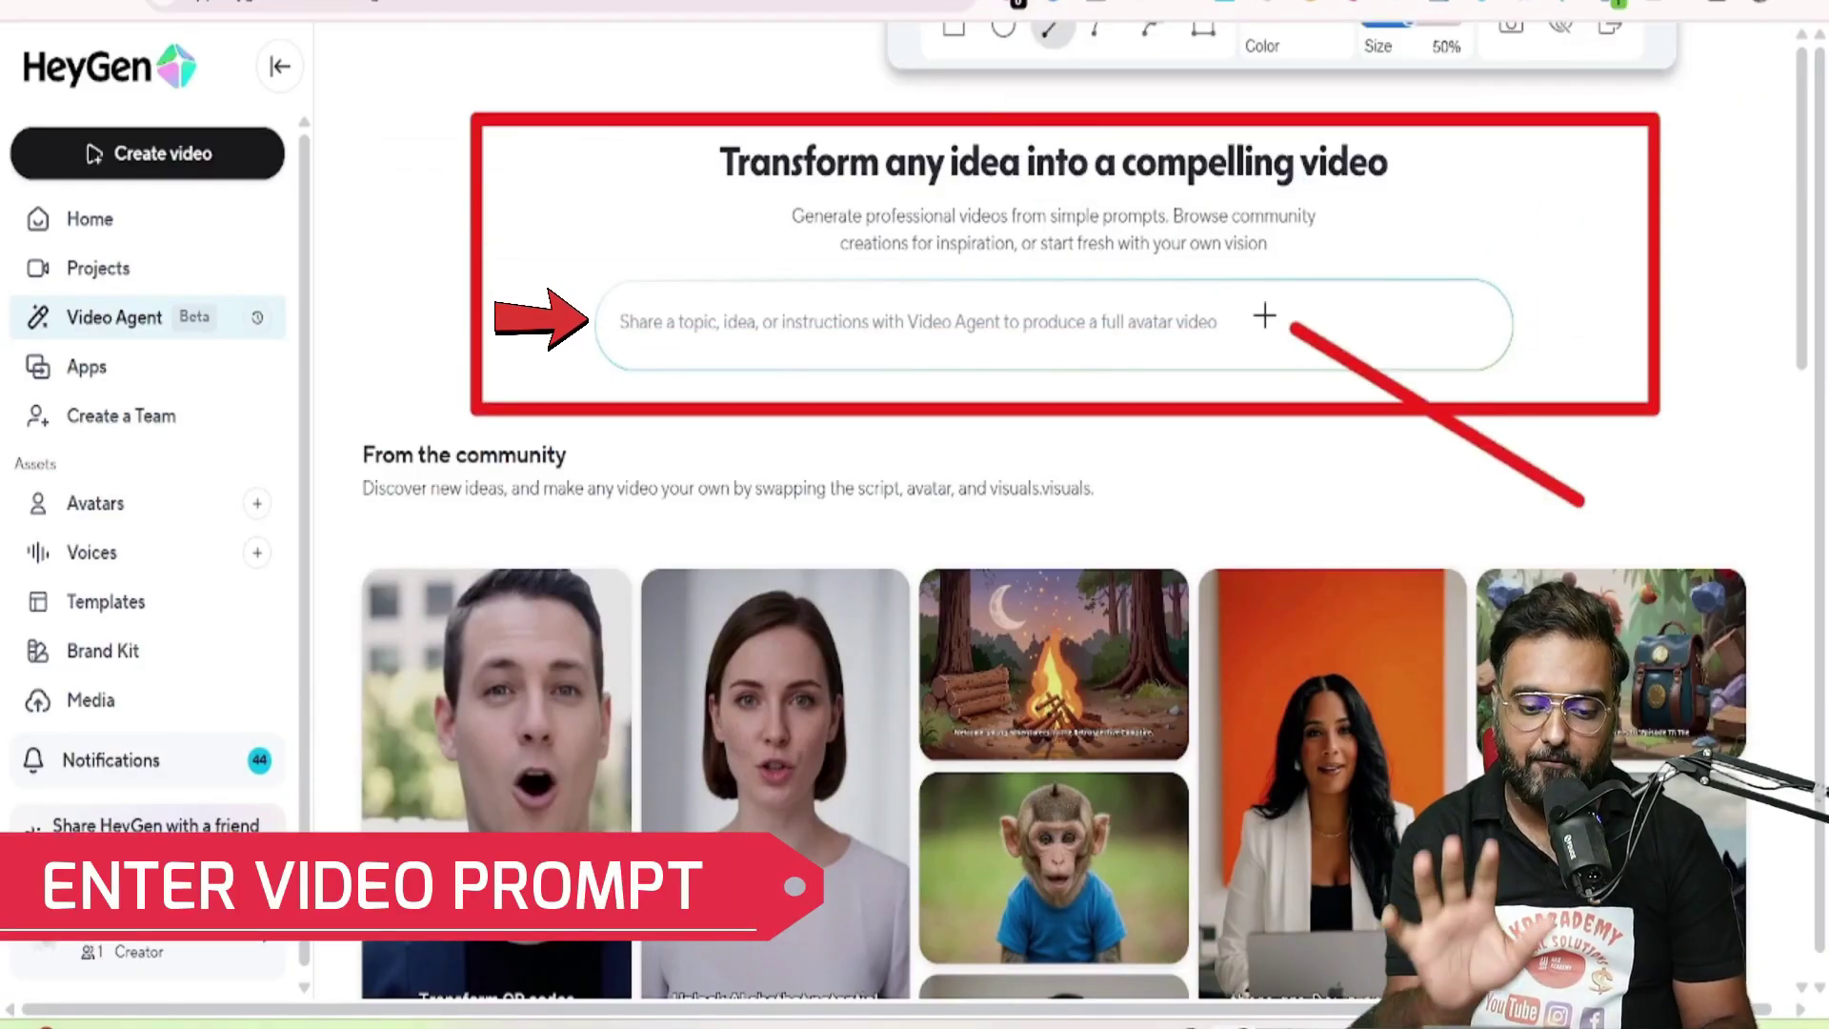
left_click_drag(1579, 497, 1229, 343)
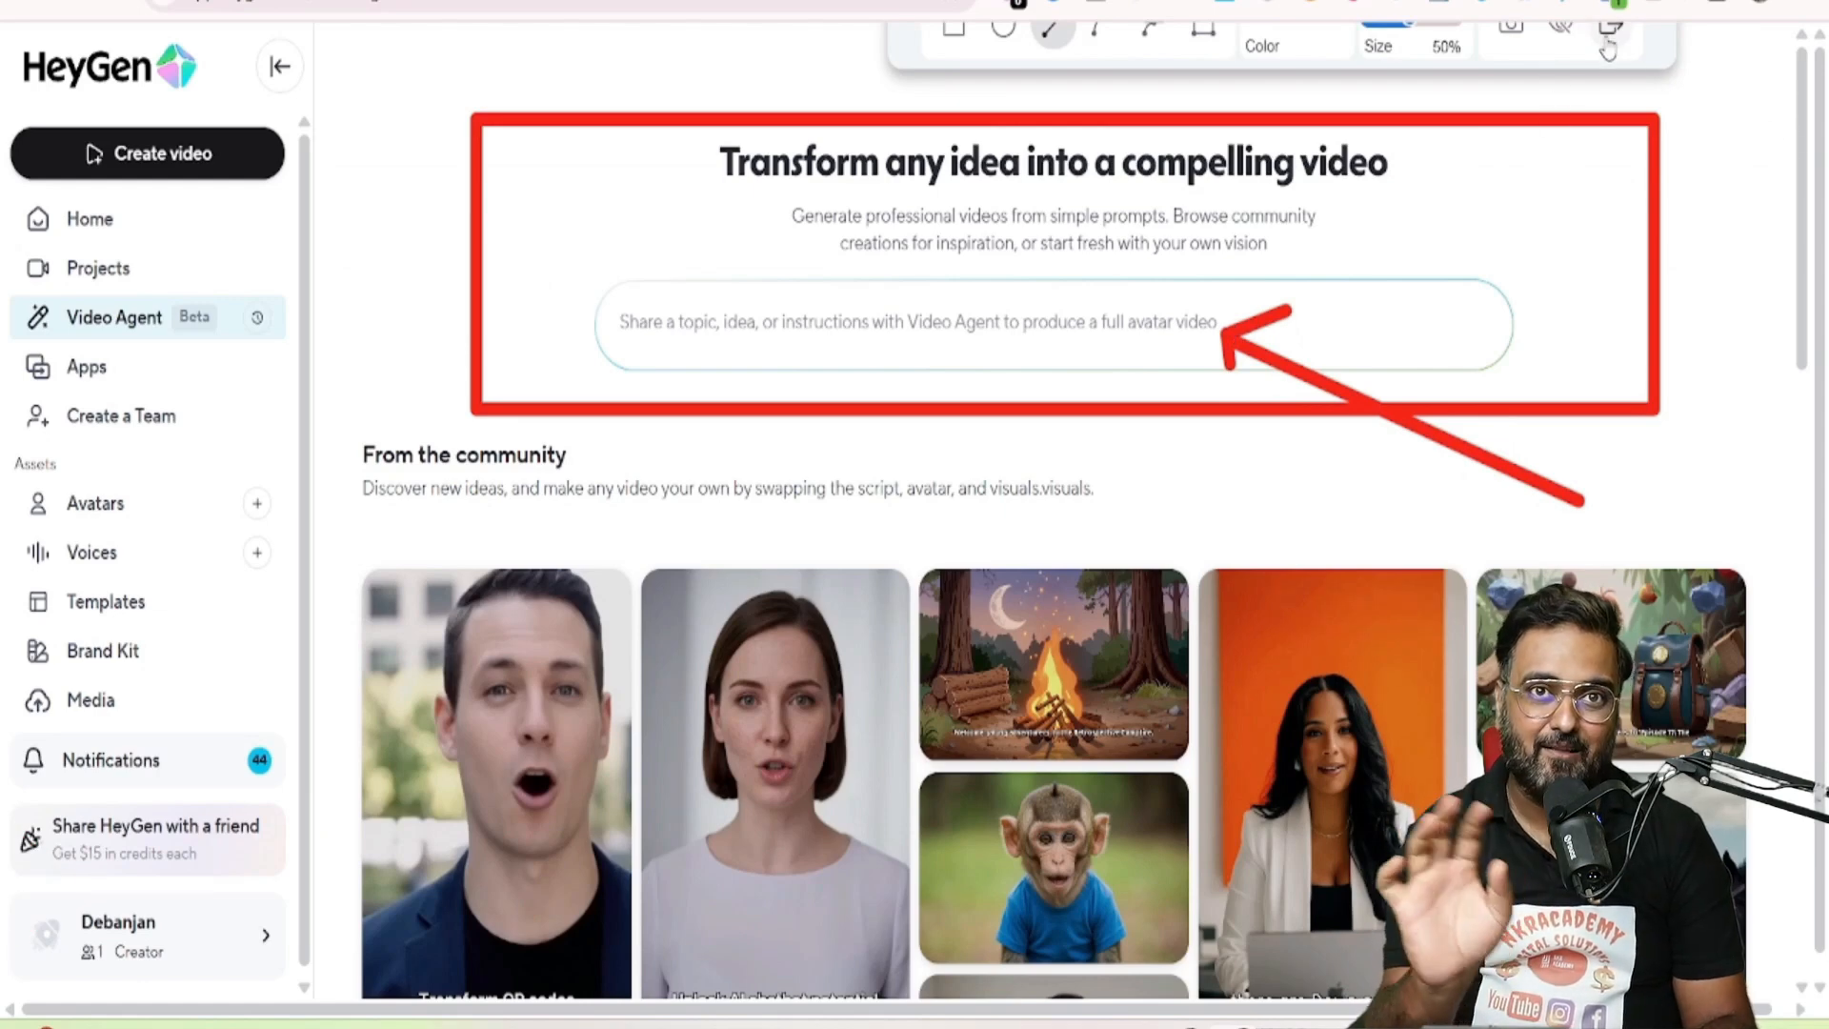
left_click_drag(1304, 67, 1285, 130)
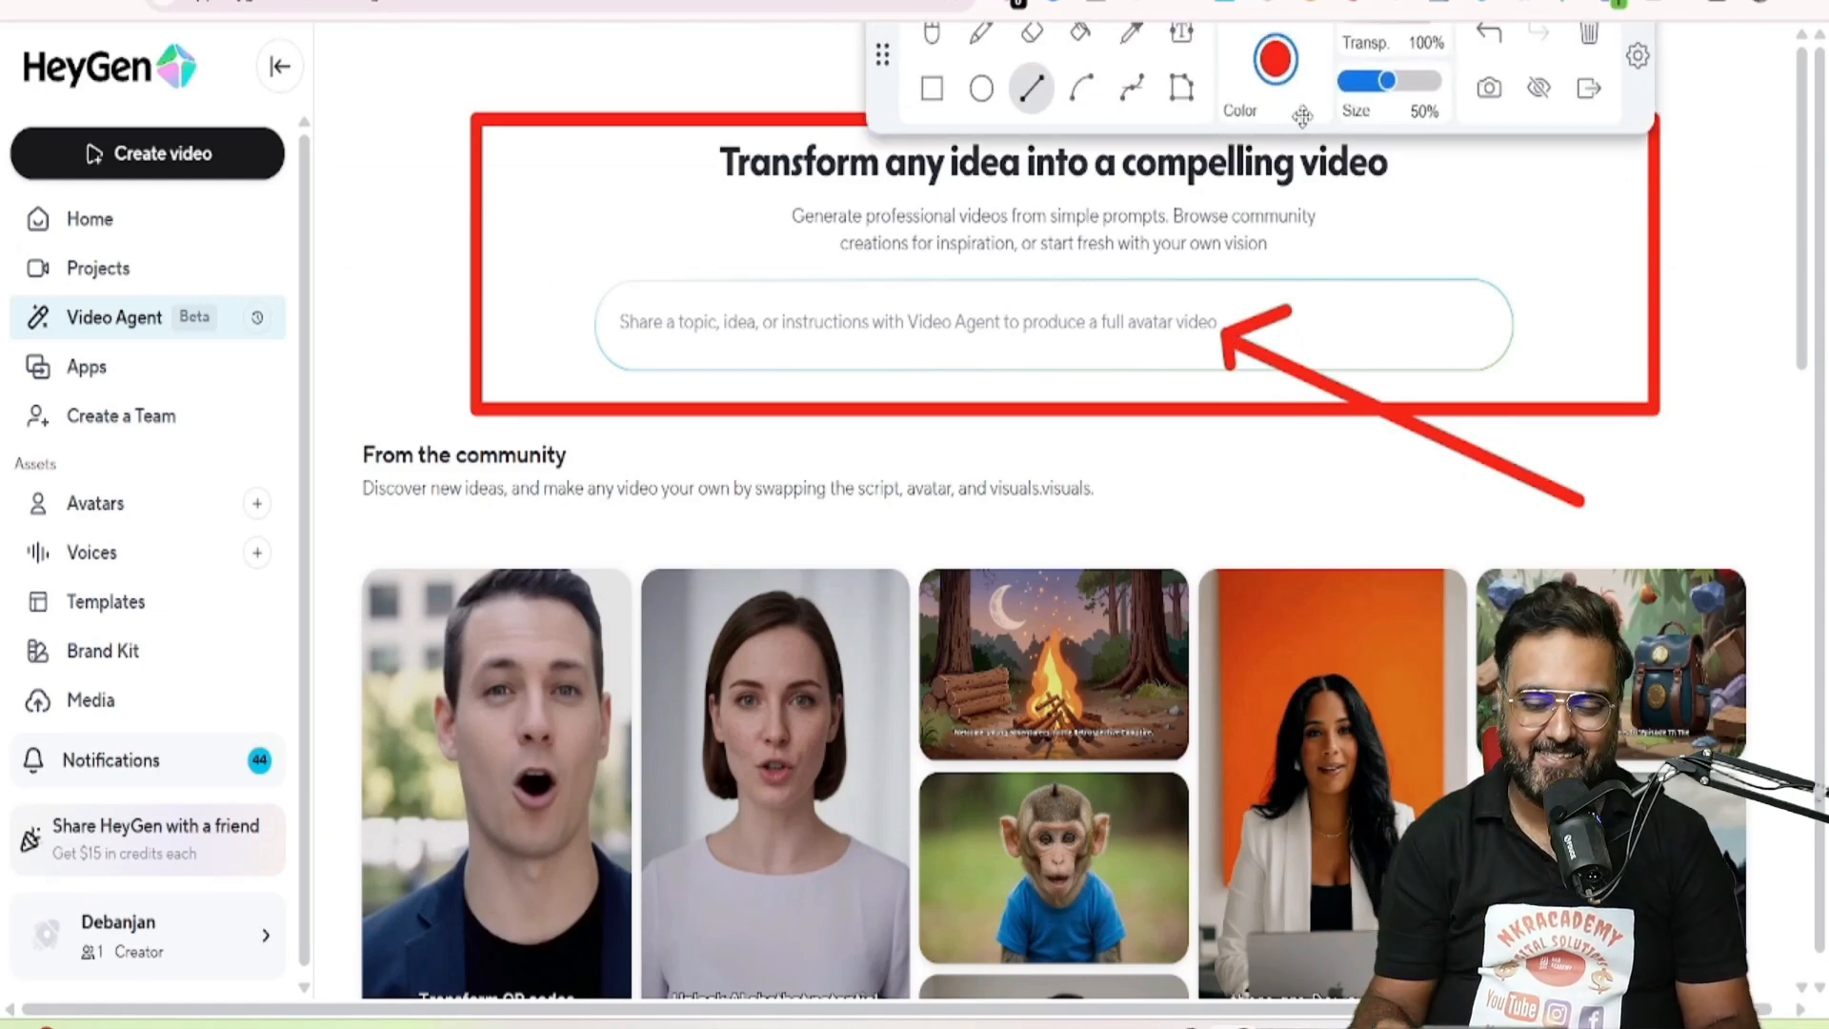
Clear the annotations and set the prompt to a 60-second video in vertical portrait ratio
left_click(1596, 44)
left_click(1596, 90)
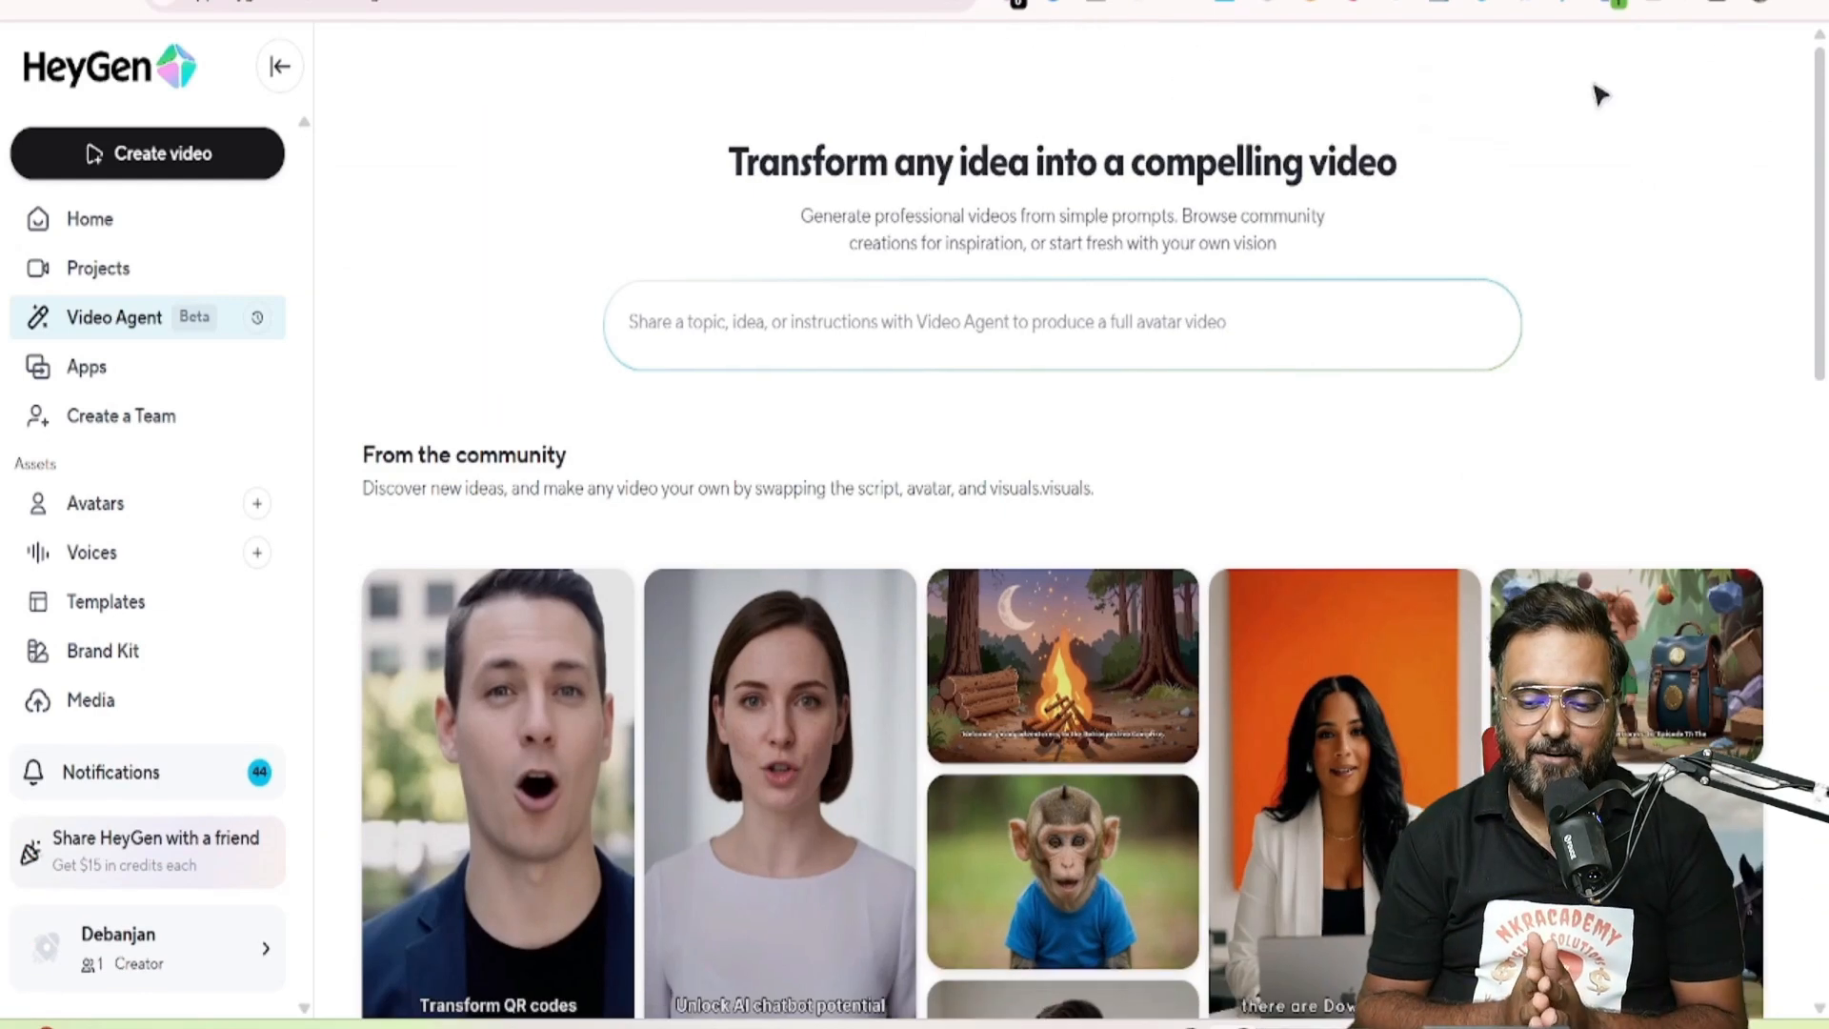
left_click(883, 340)
left_click(729, 407)
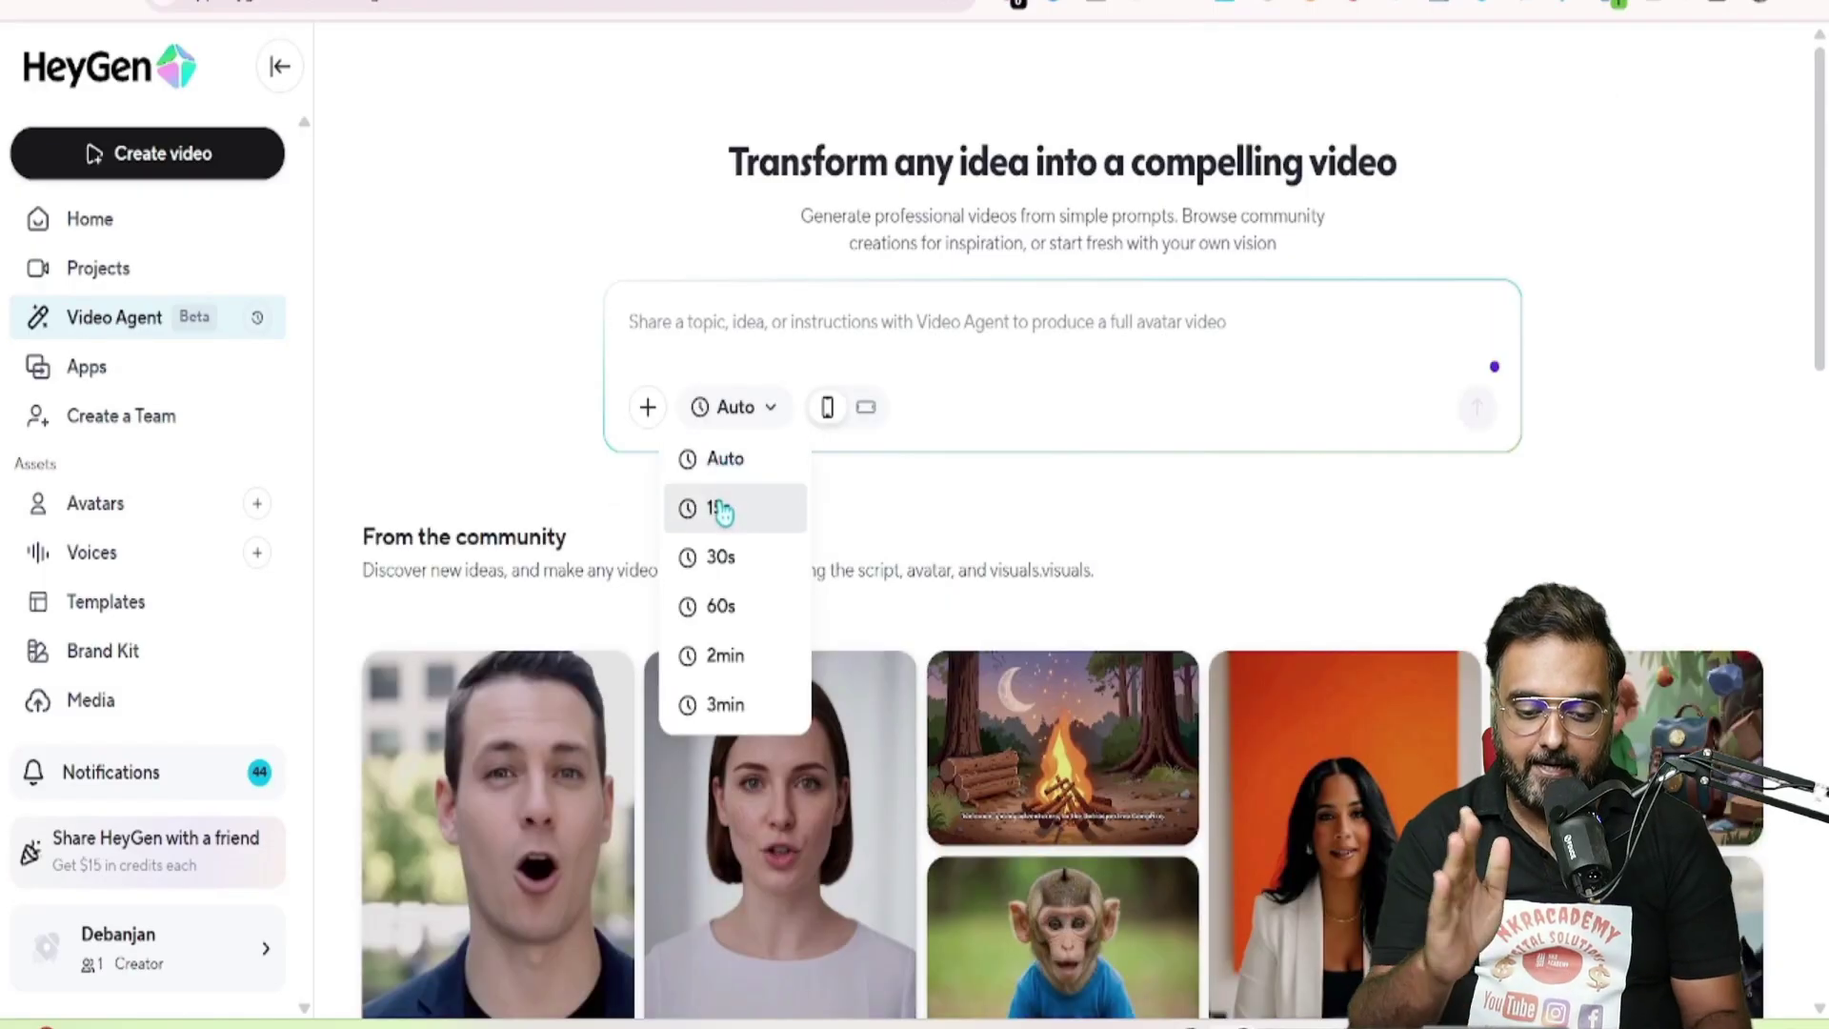
left_click(715, 606)
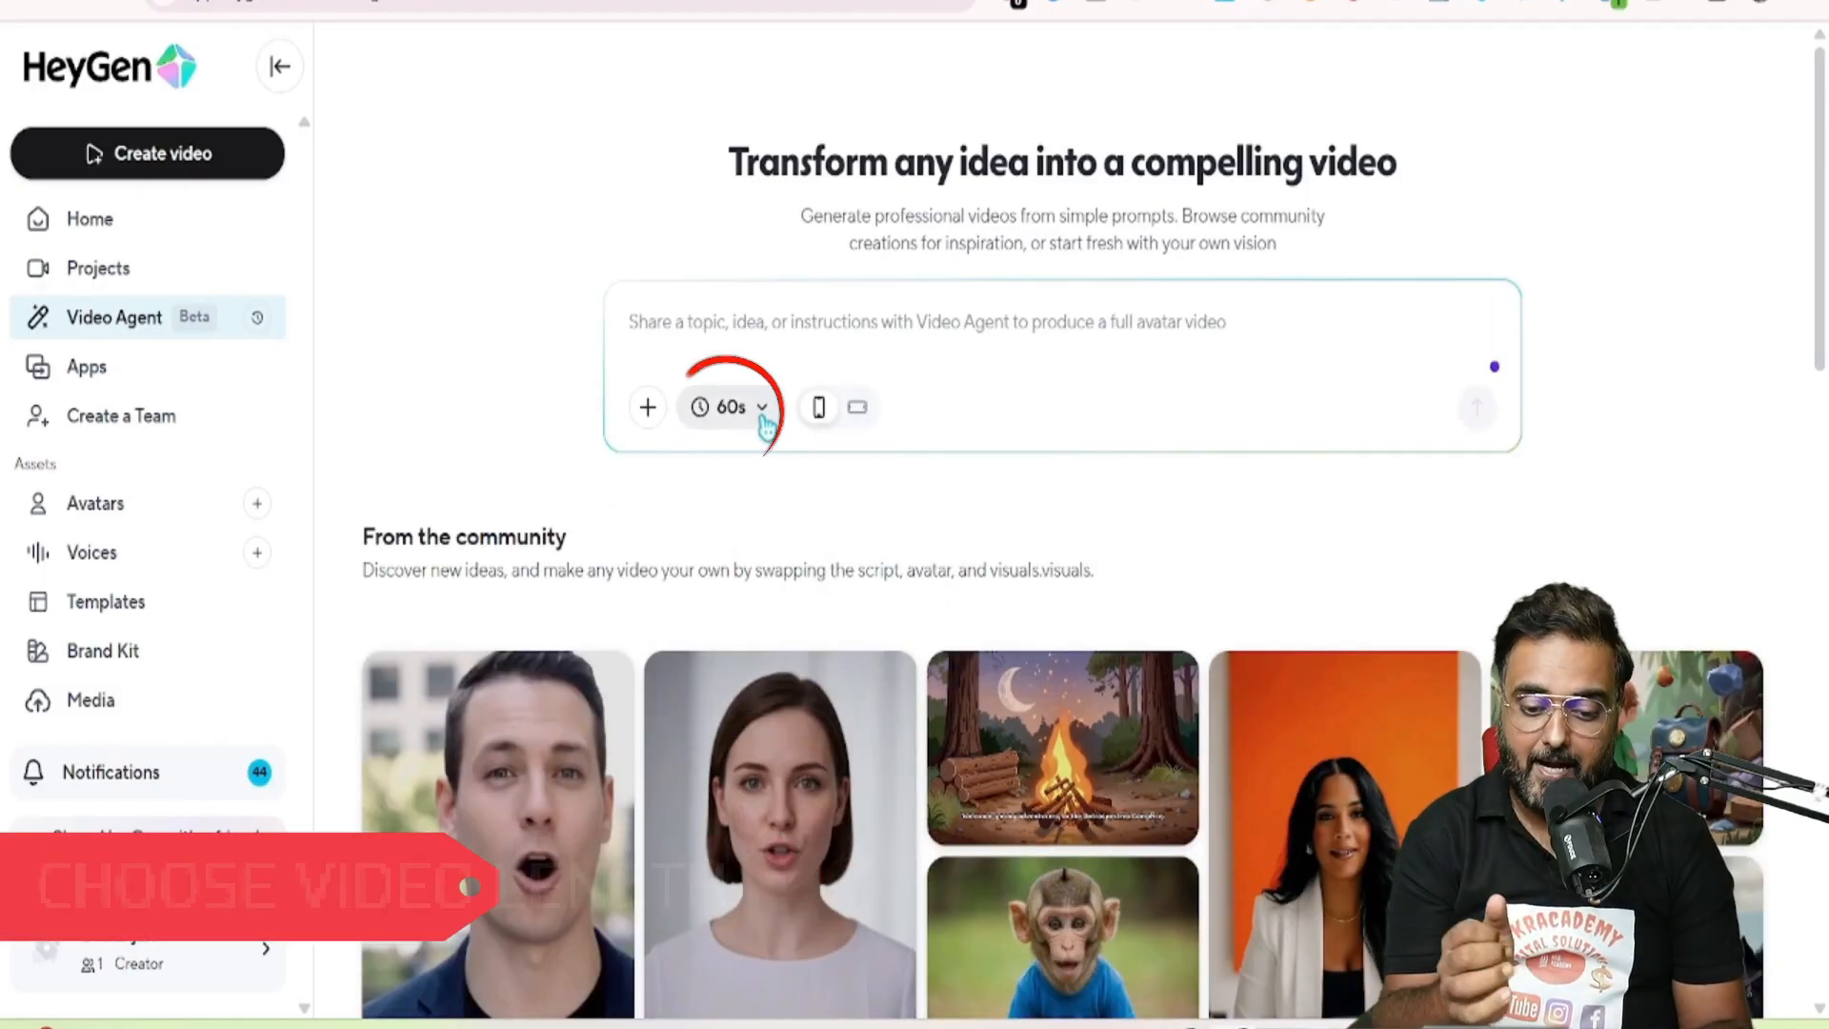
left_click(732, 408)
left_click(714, 605)
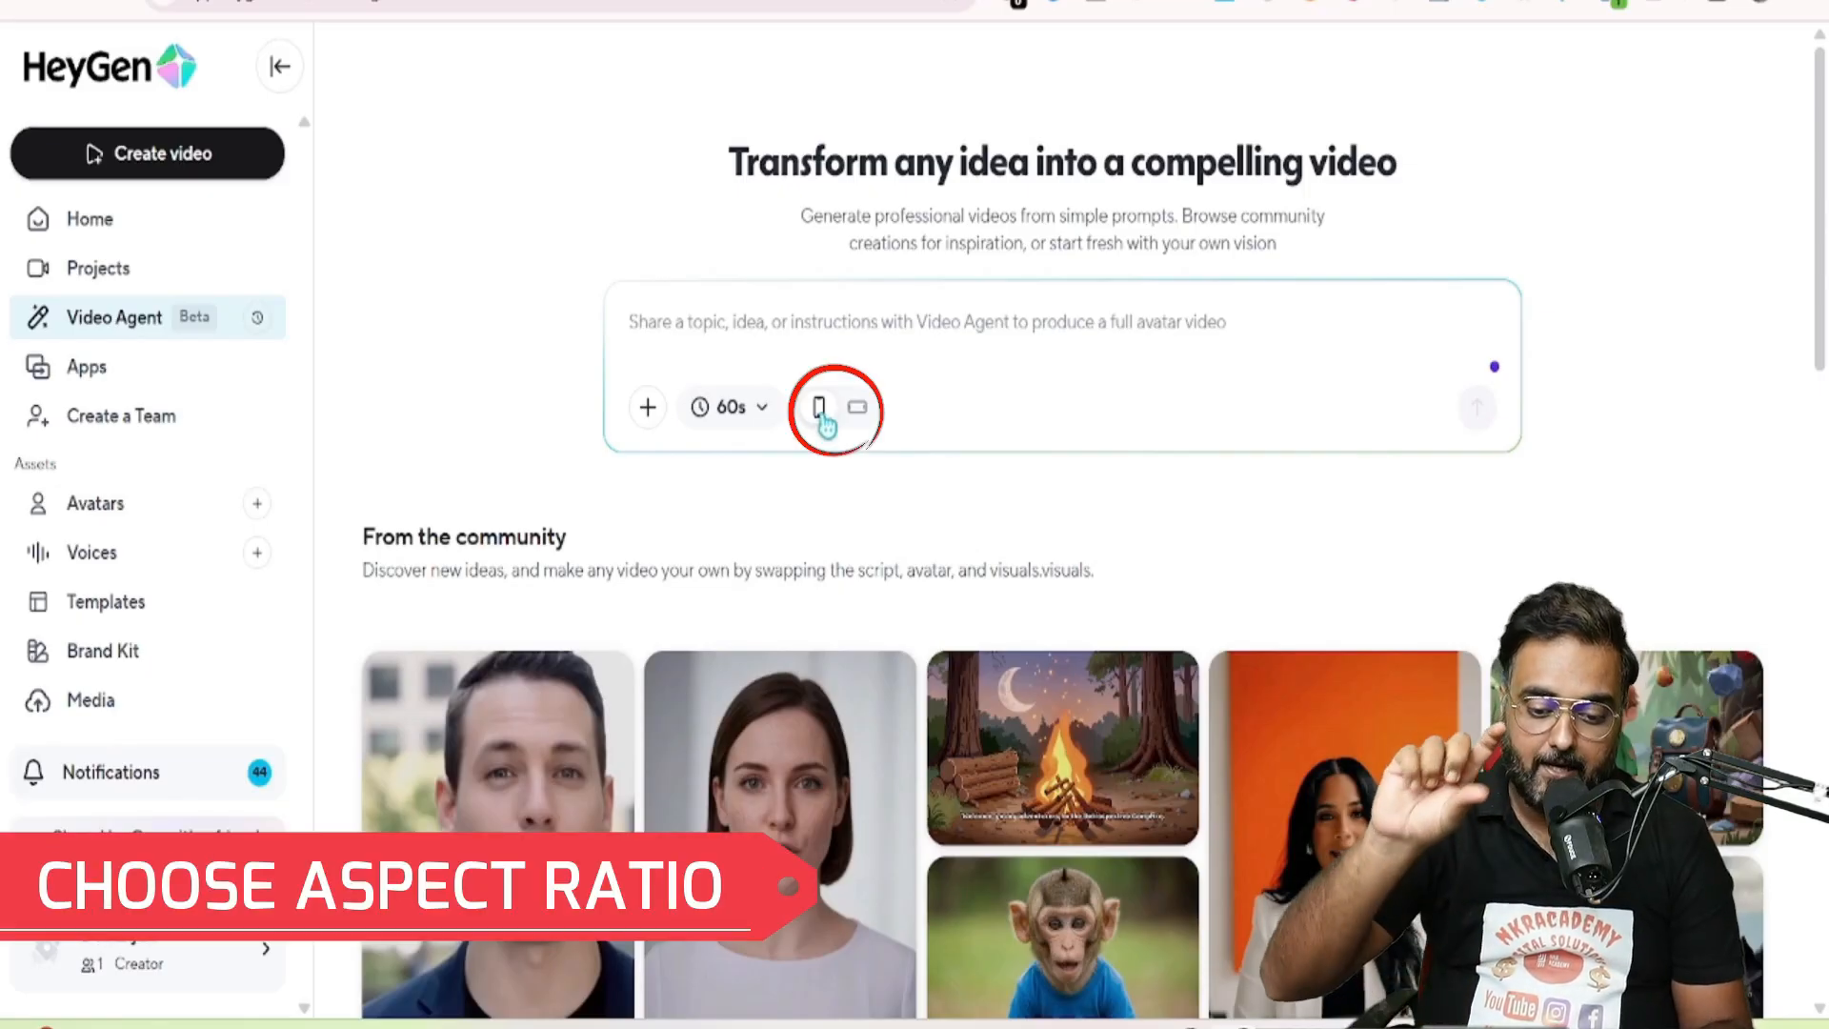
type("Creat")
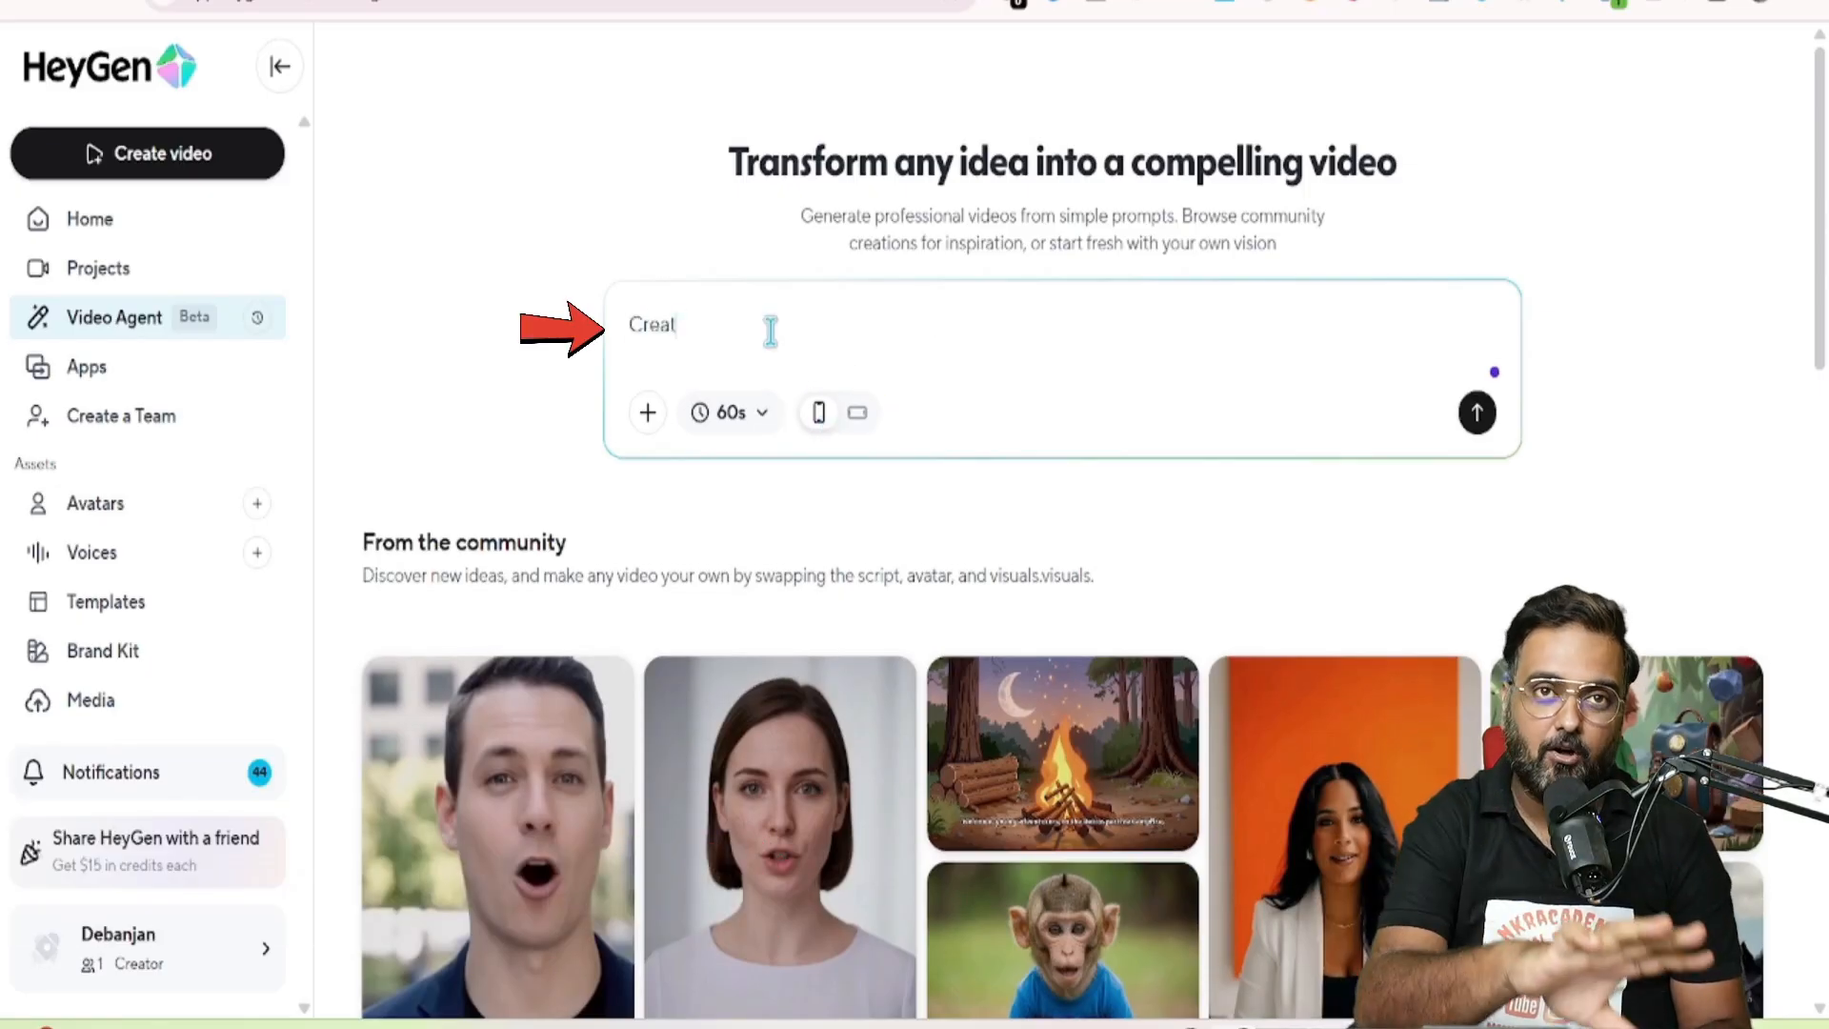
type("e A 60 Seconds Video In Vertical Format For YouTube Shorts And Instagram reels For 5 Tips For G")
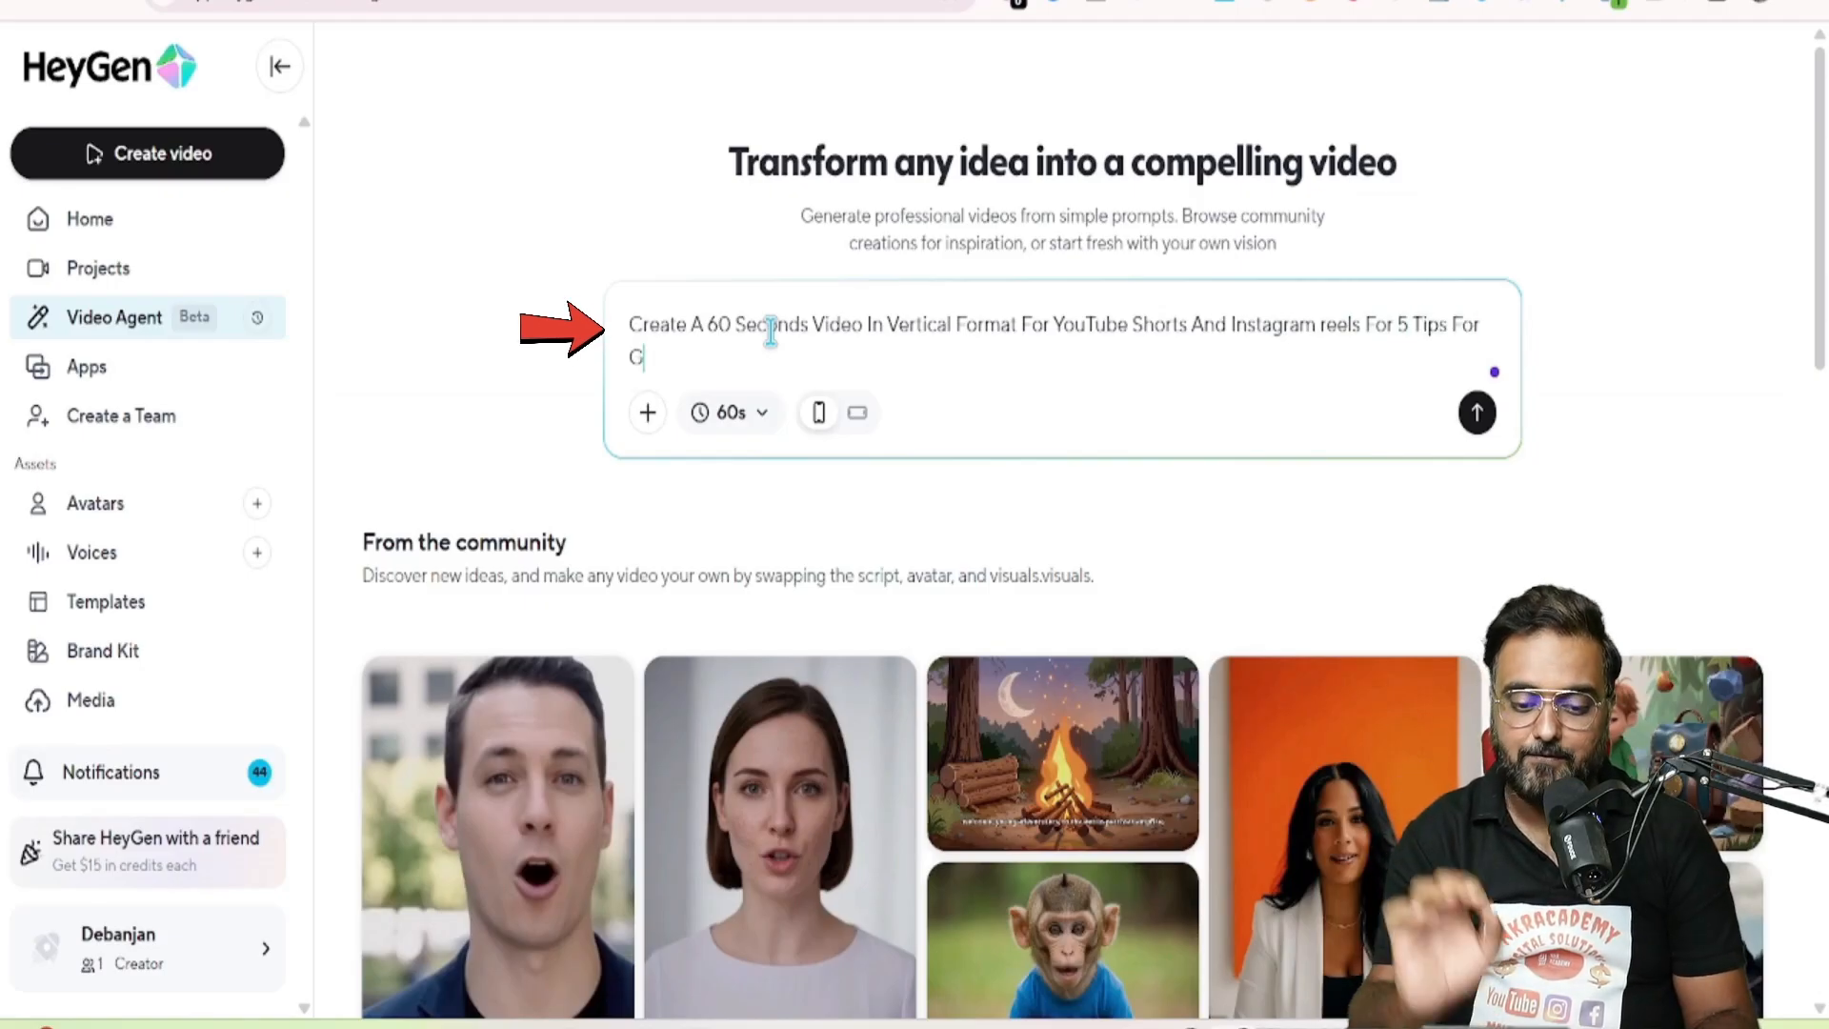
type("Business In 2025 That Very Few")
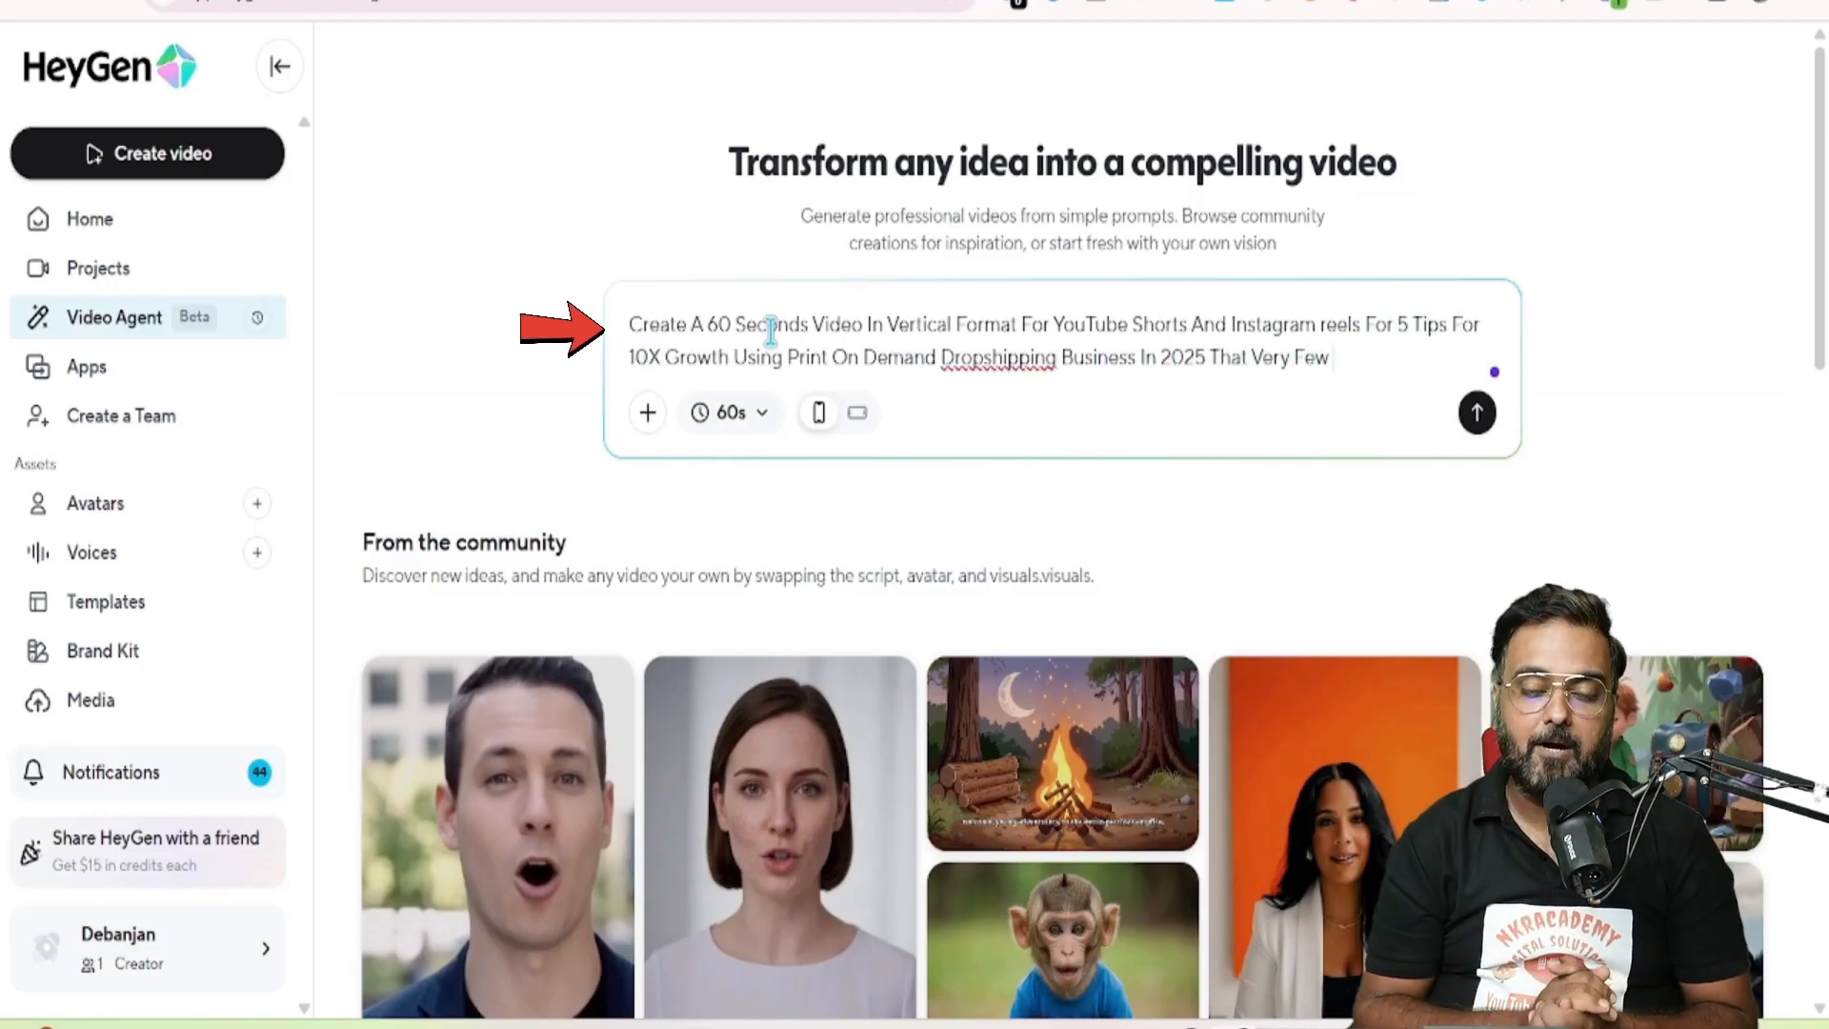
type("bout.")
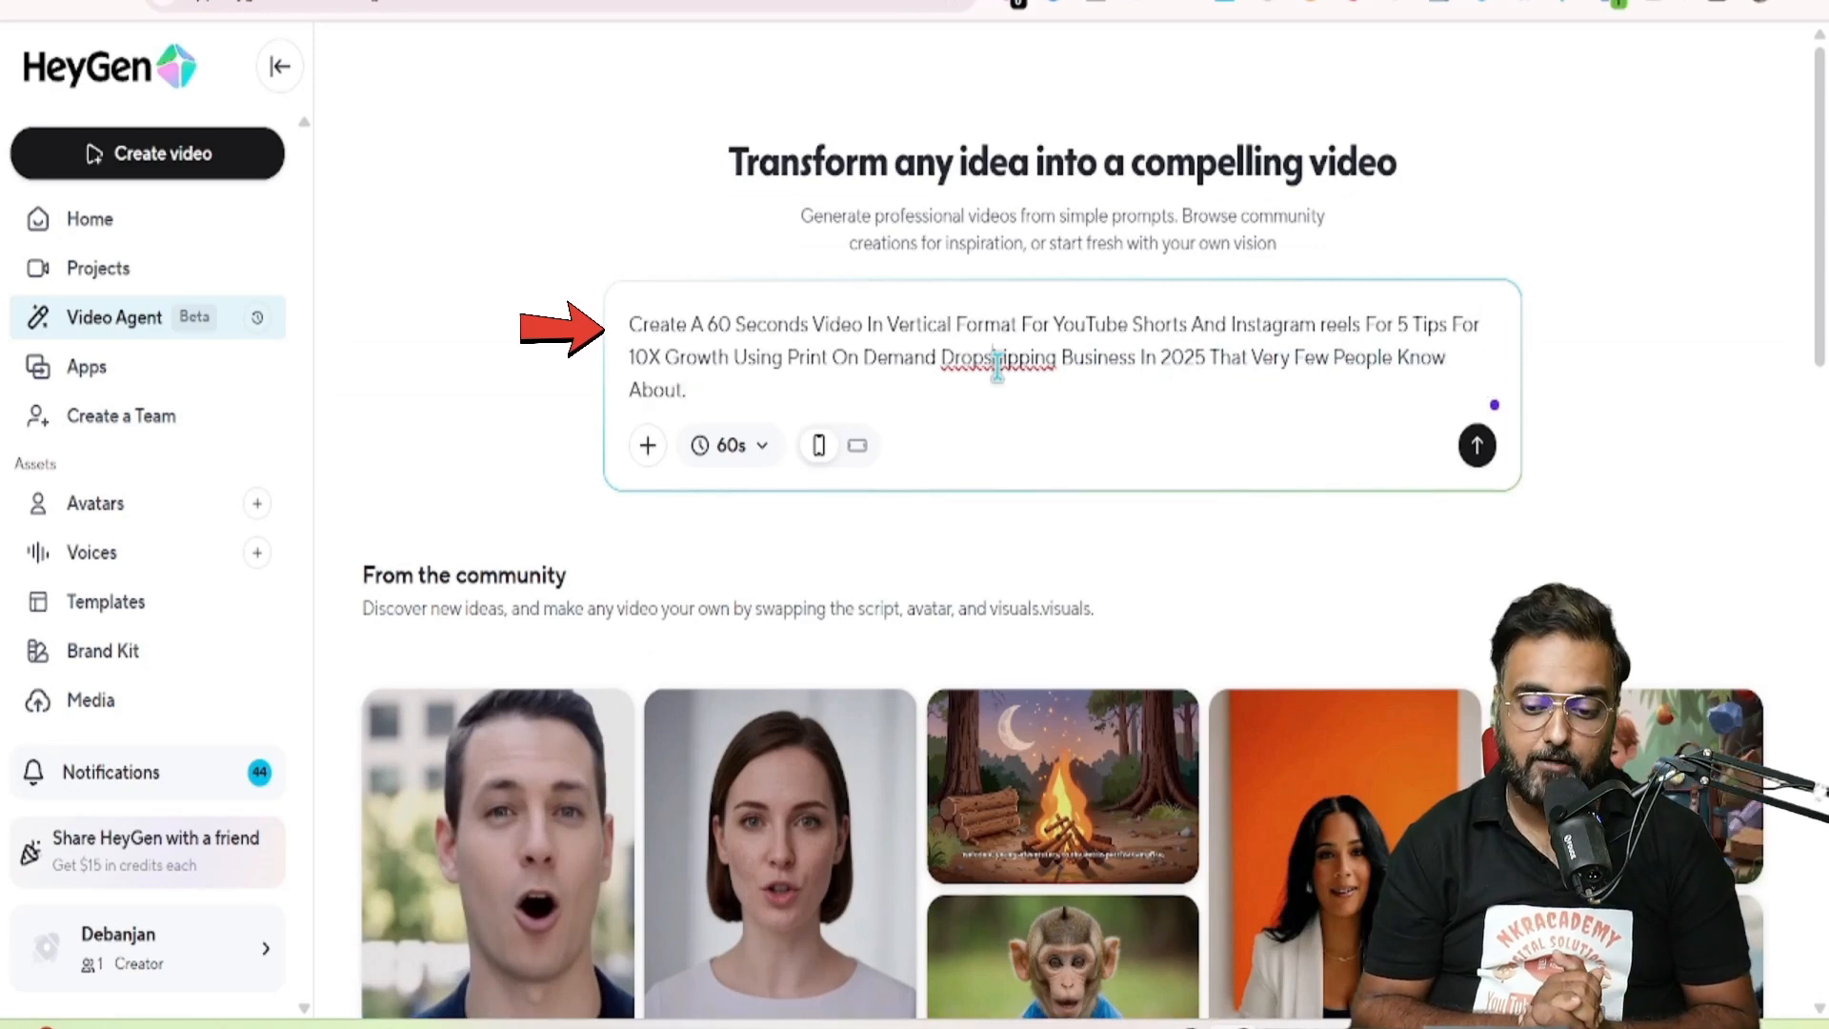
Correct the spelling of Dropshipping and send the POD growth tips prompt to Video Agent
right_click(996, 360)
left_click(1089, 306)
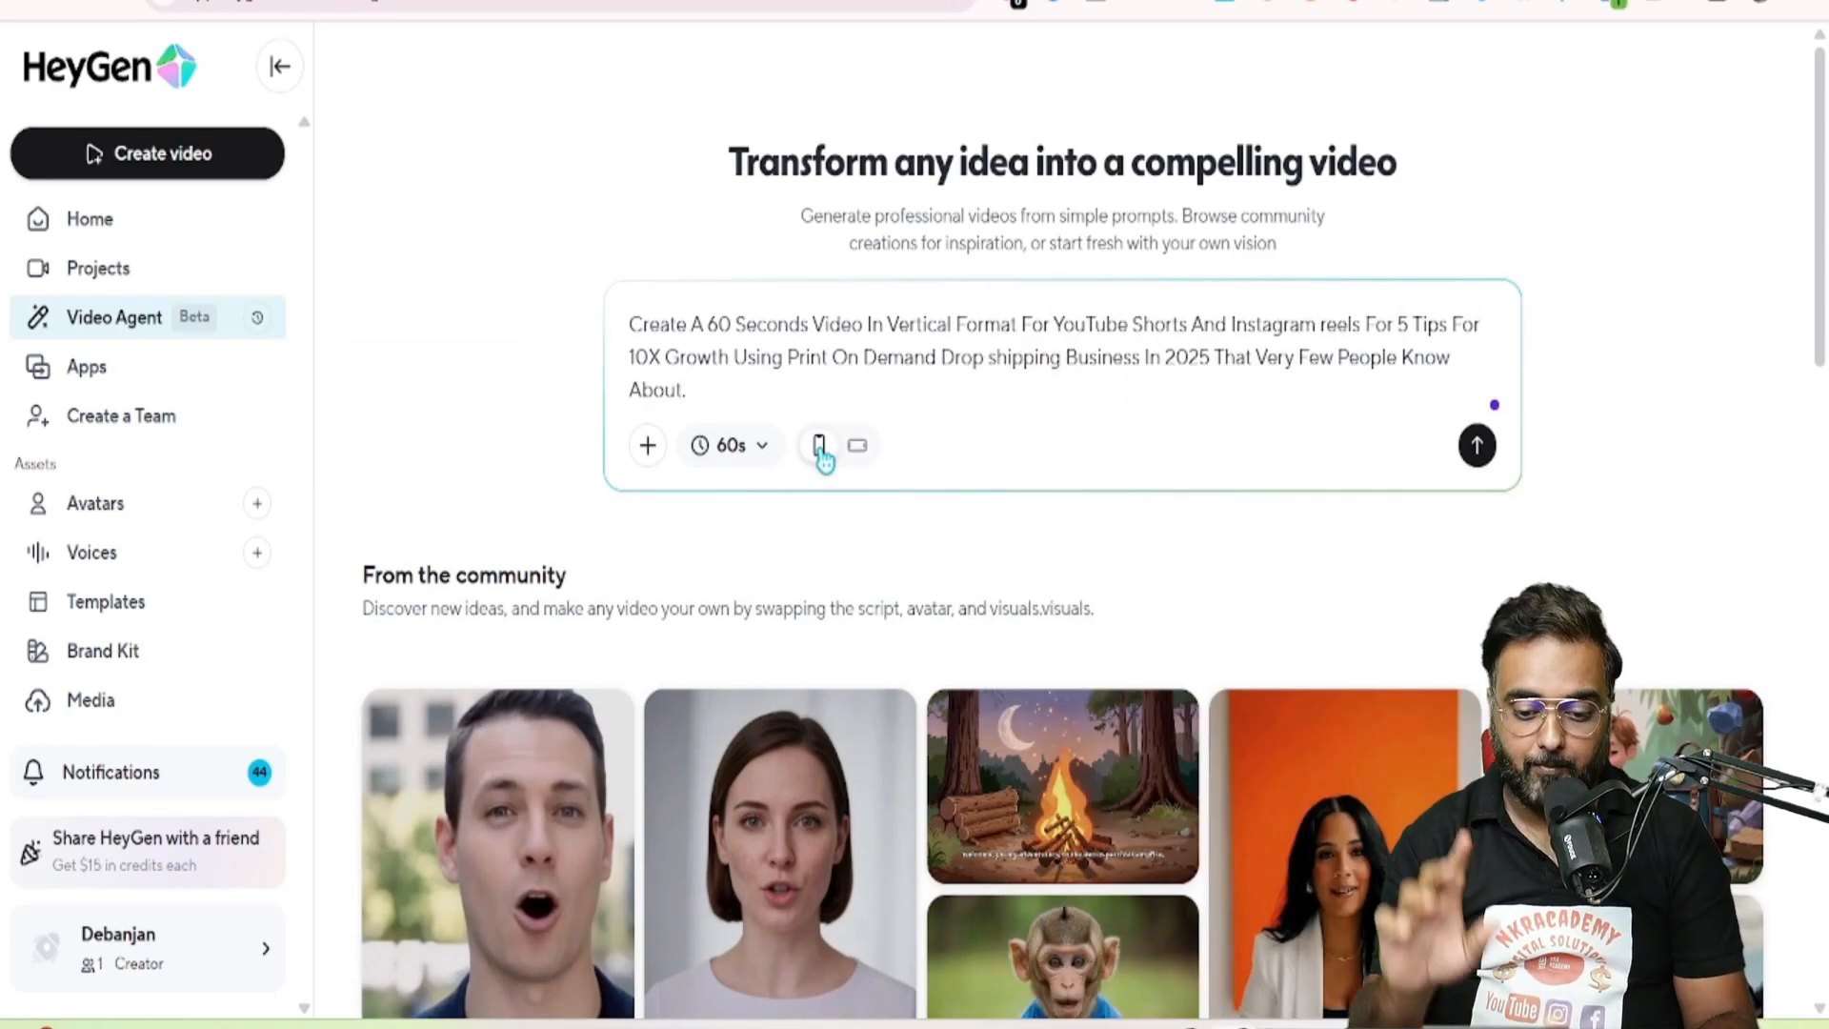
left_click(1479, 448)
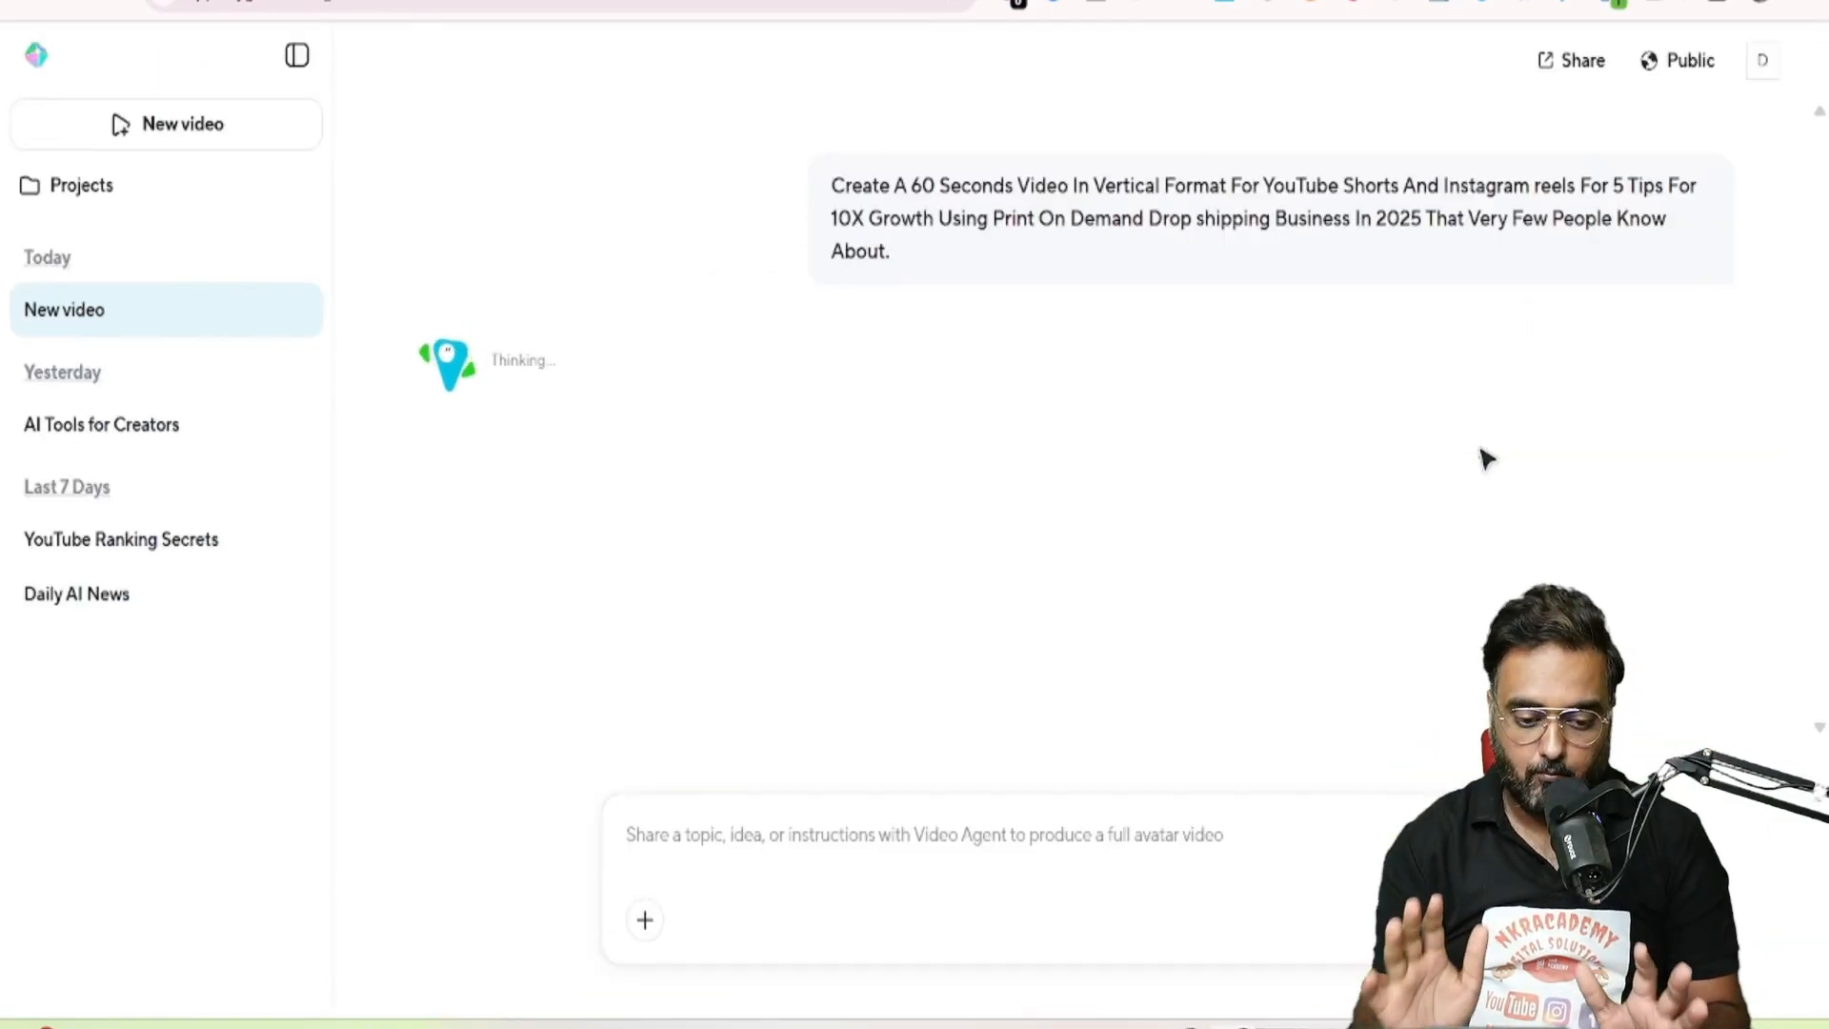
scroll(1486, 457, "up", 3)
scroll(1486, 458, "up", 3)
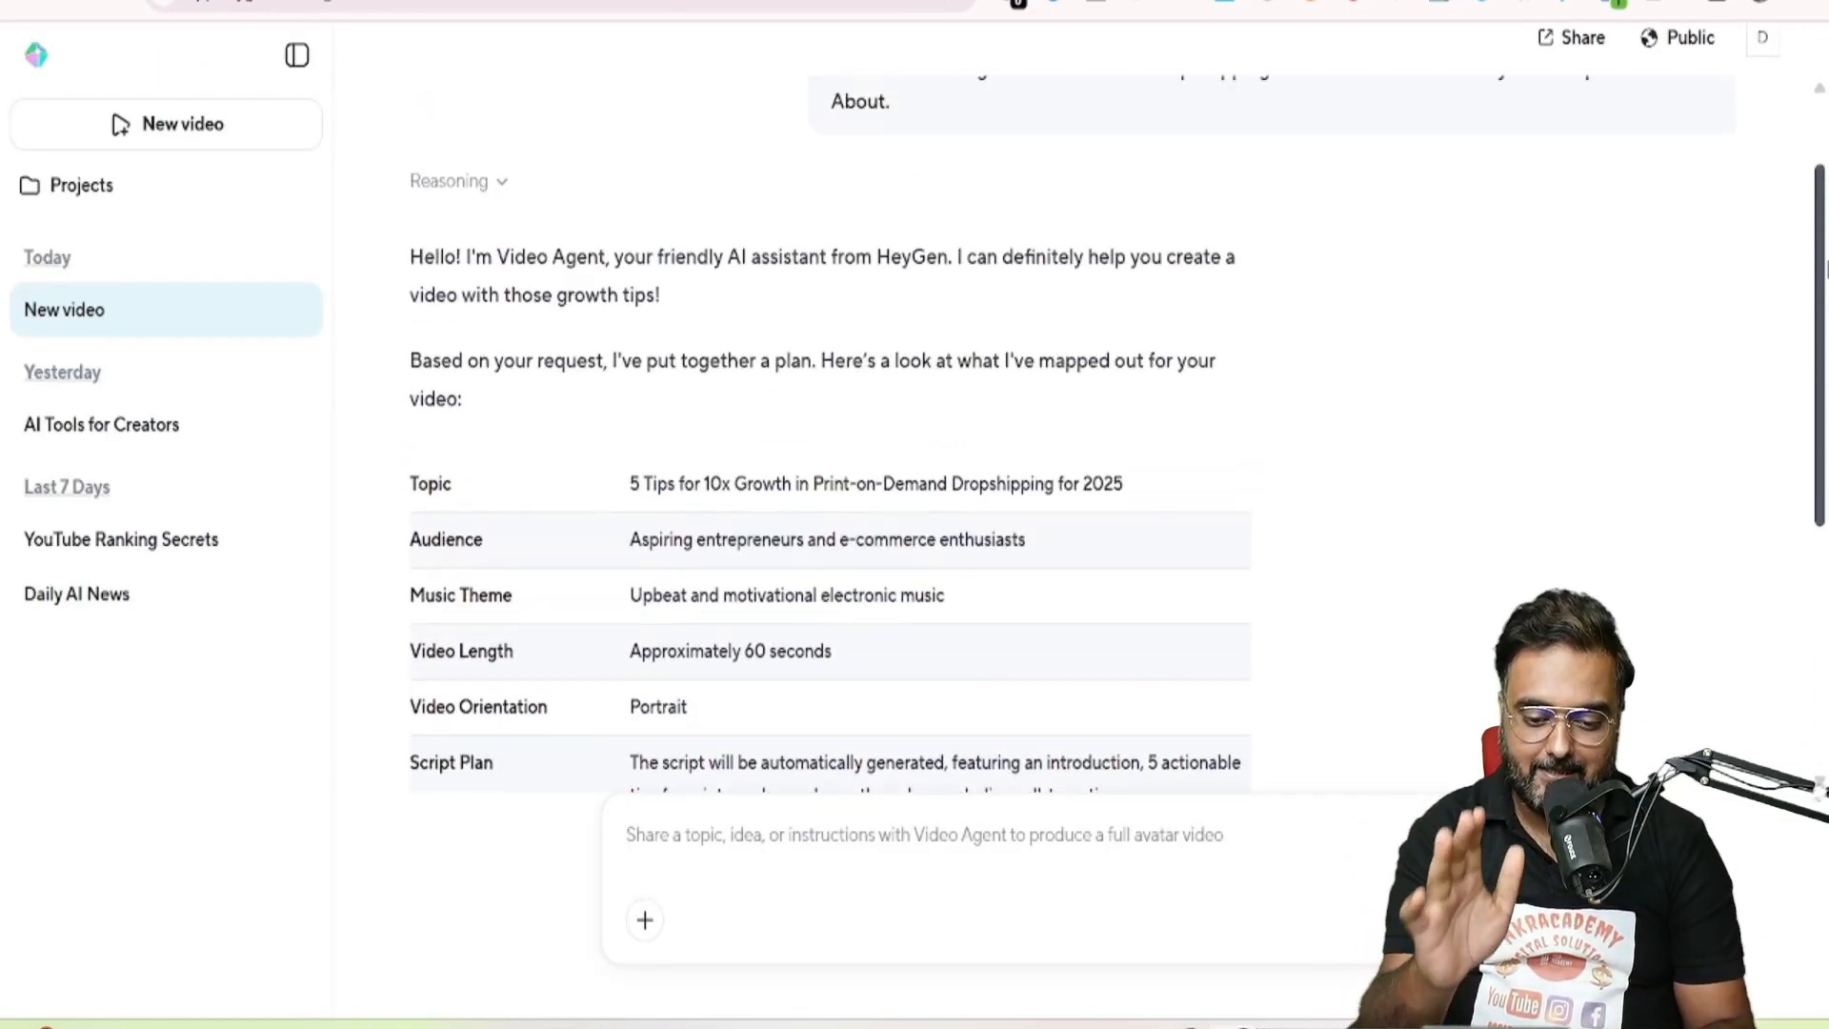
scroll(1486, 458, "up", 3)
scroll(1115, 457, "down", 2)
scroll(1115, 457, "down", 1)
scroll(1115, 457, "down", 2)
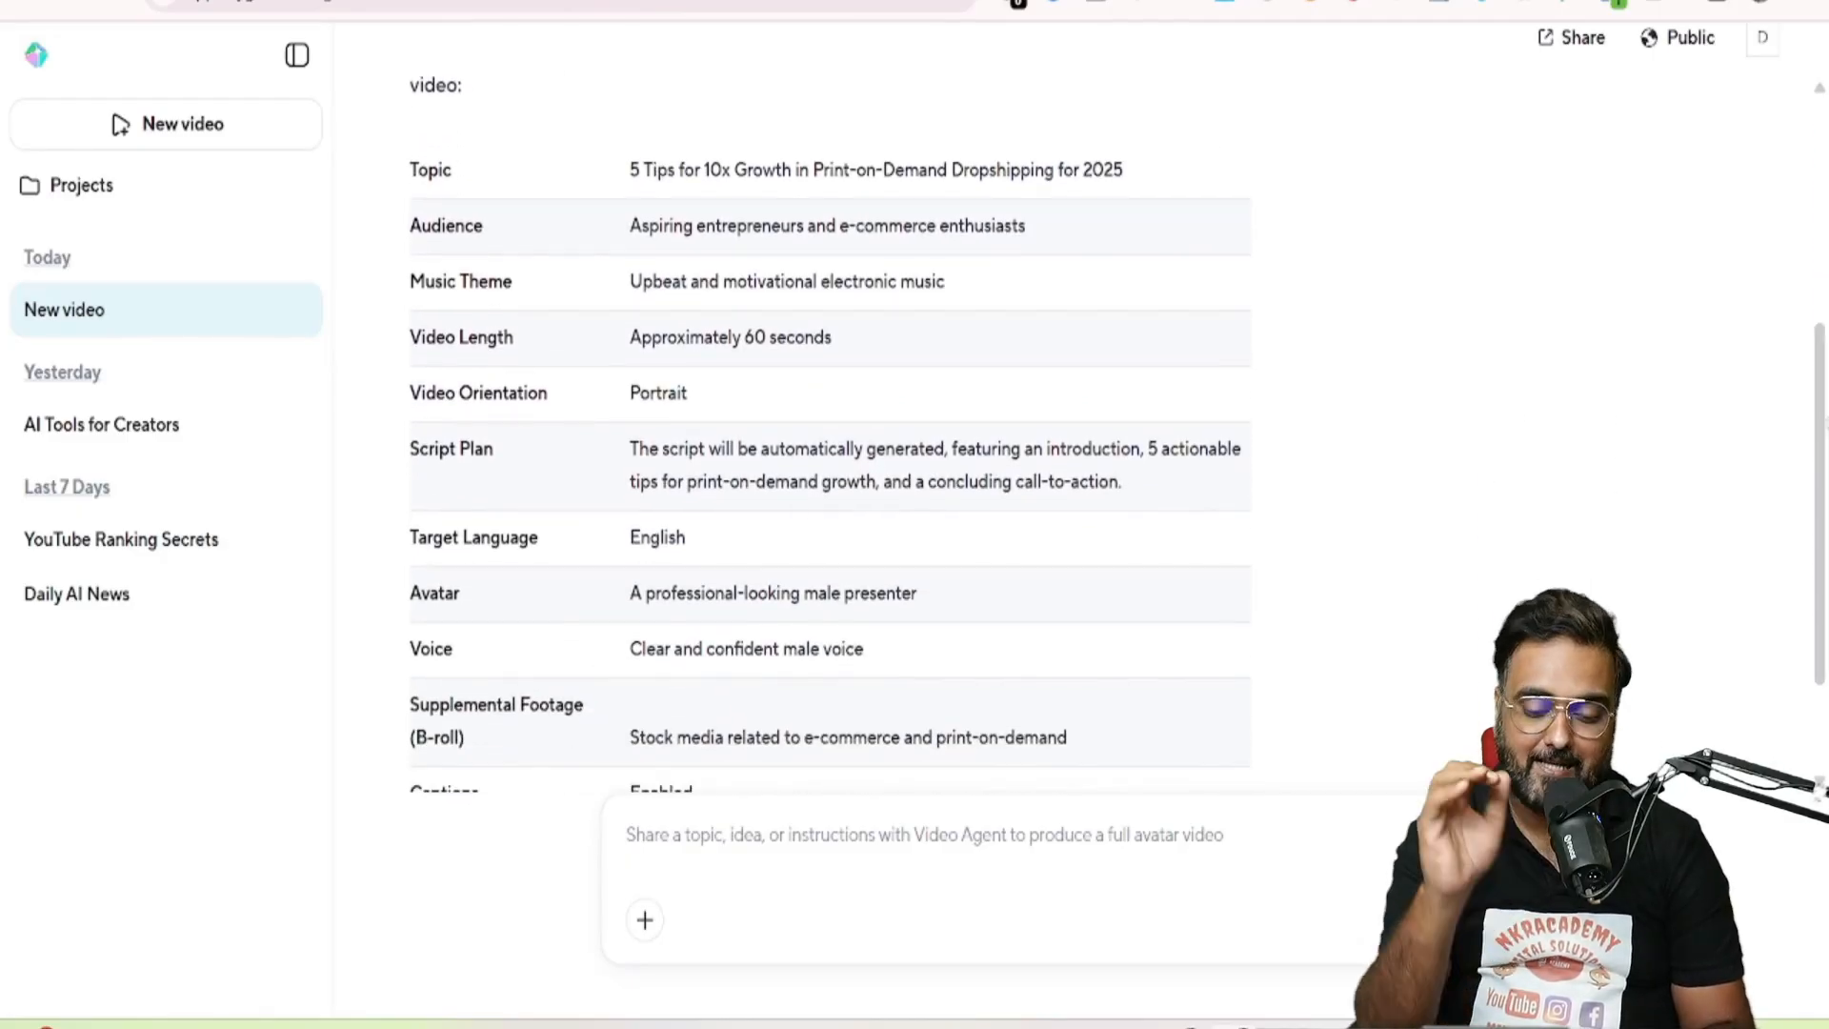
Mark Video Agent's returned plan table with a red box, then clear it
left_click(1485, 5)
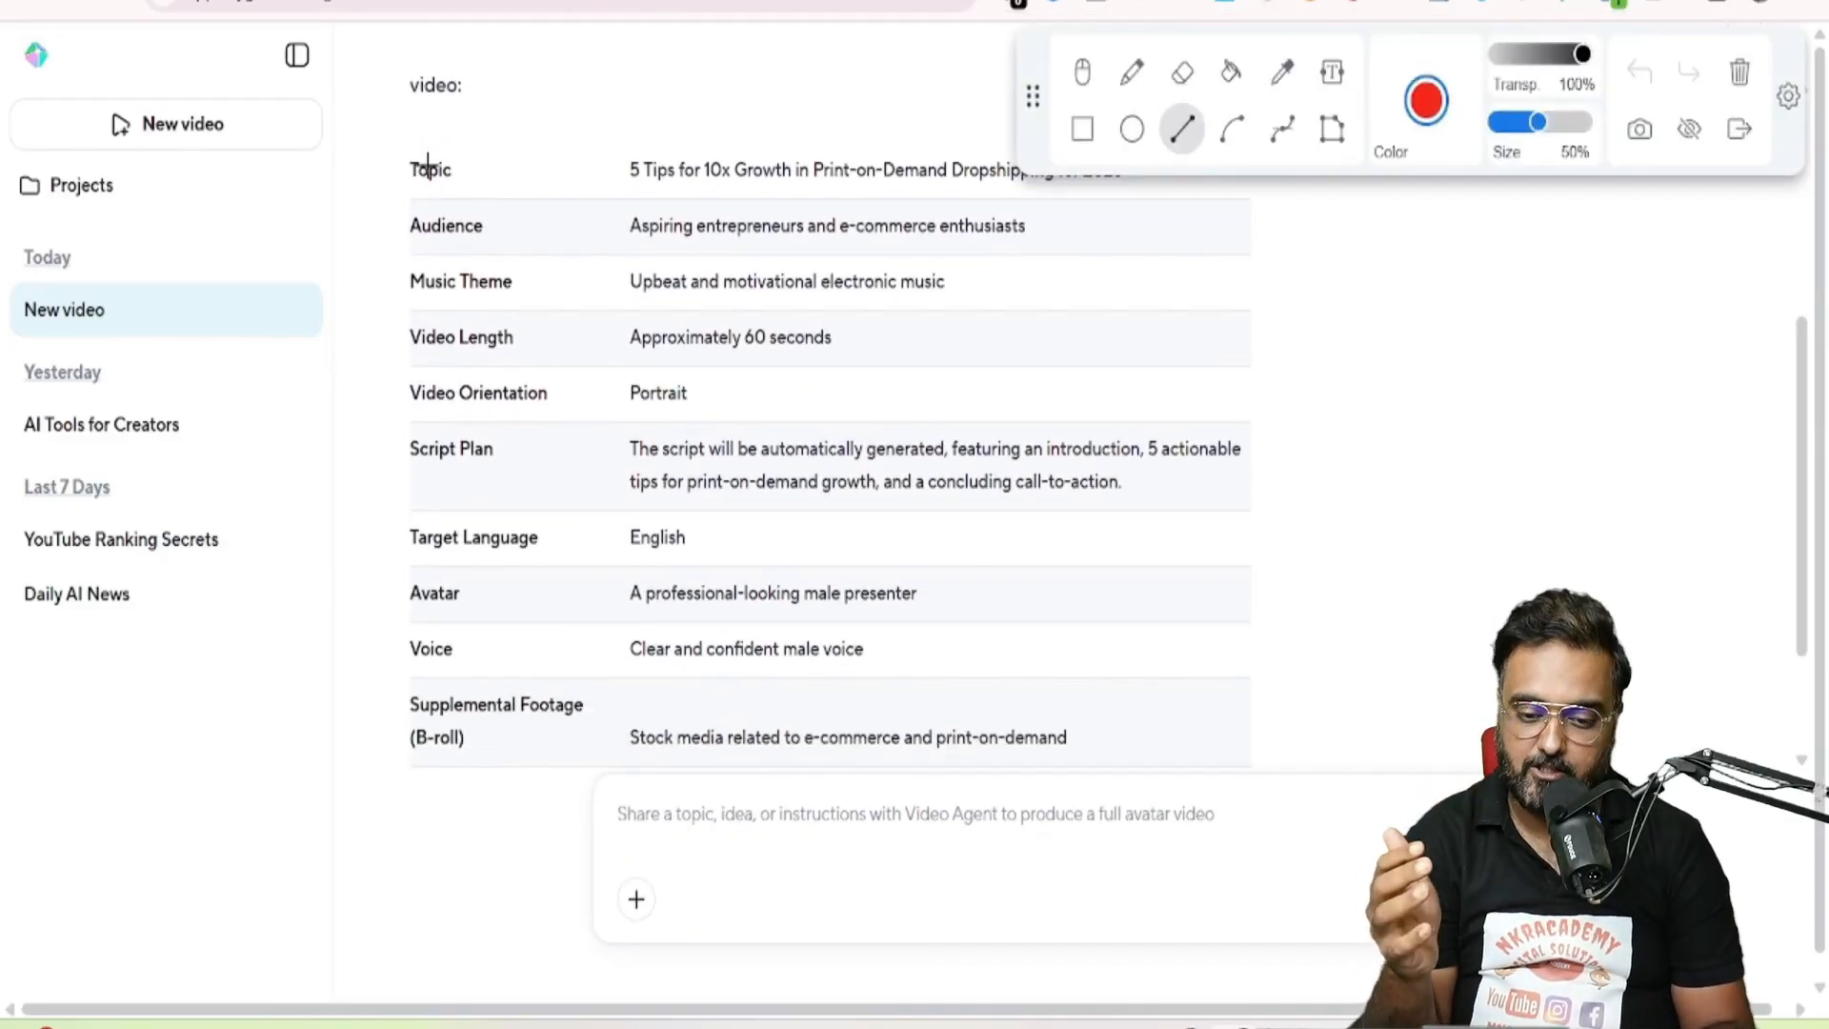
left_click(1083, 131)
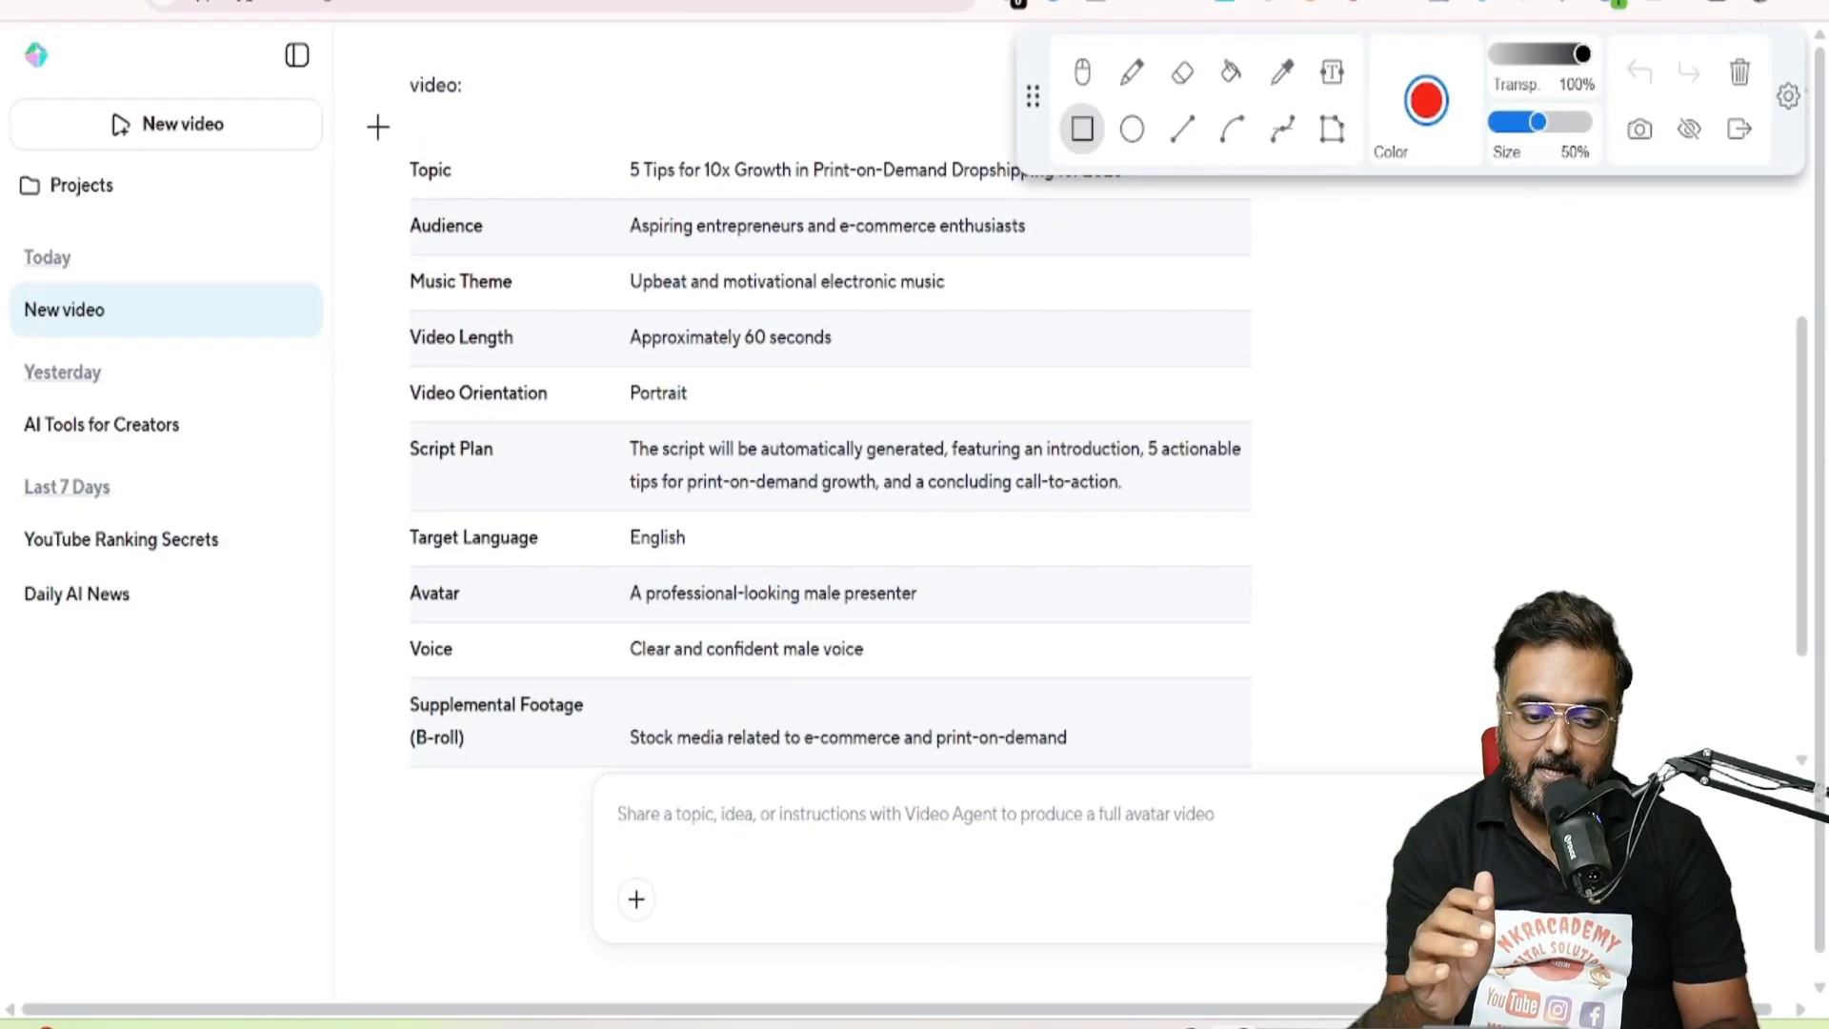
left_click_drag(377, 128, 1355, 775)
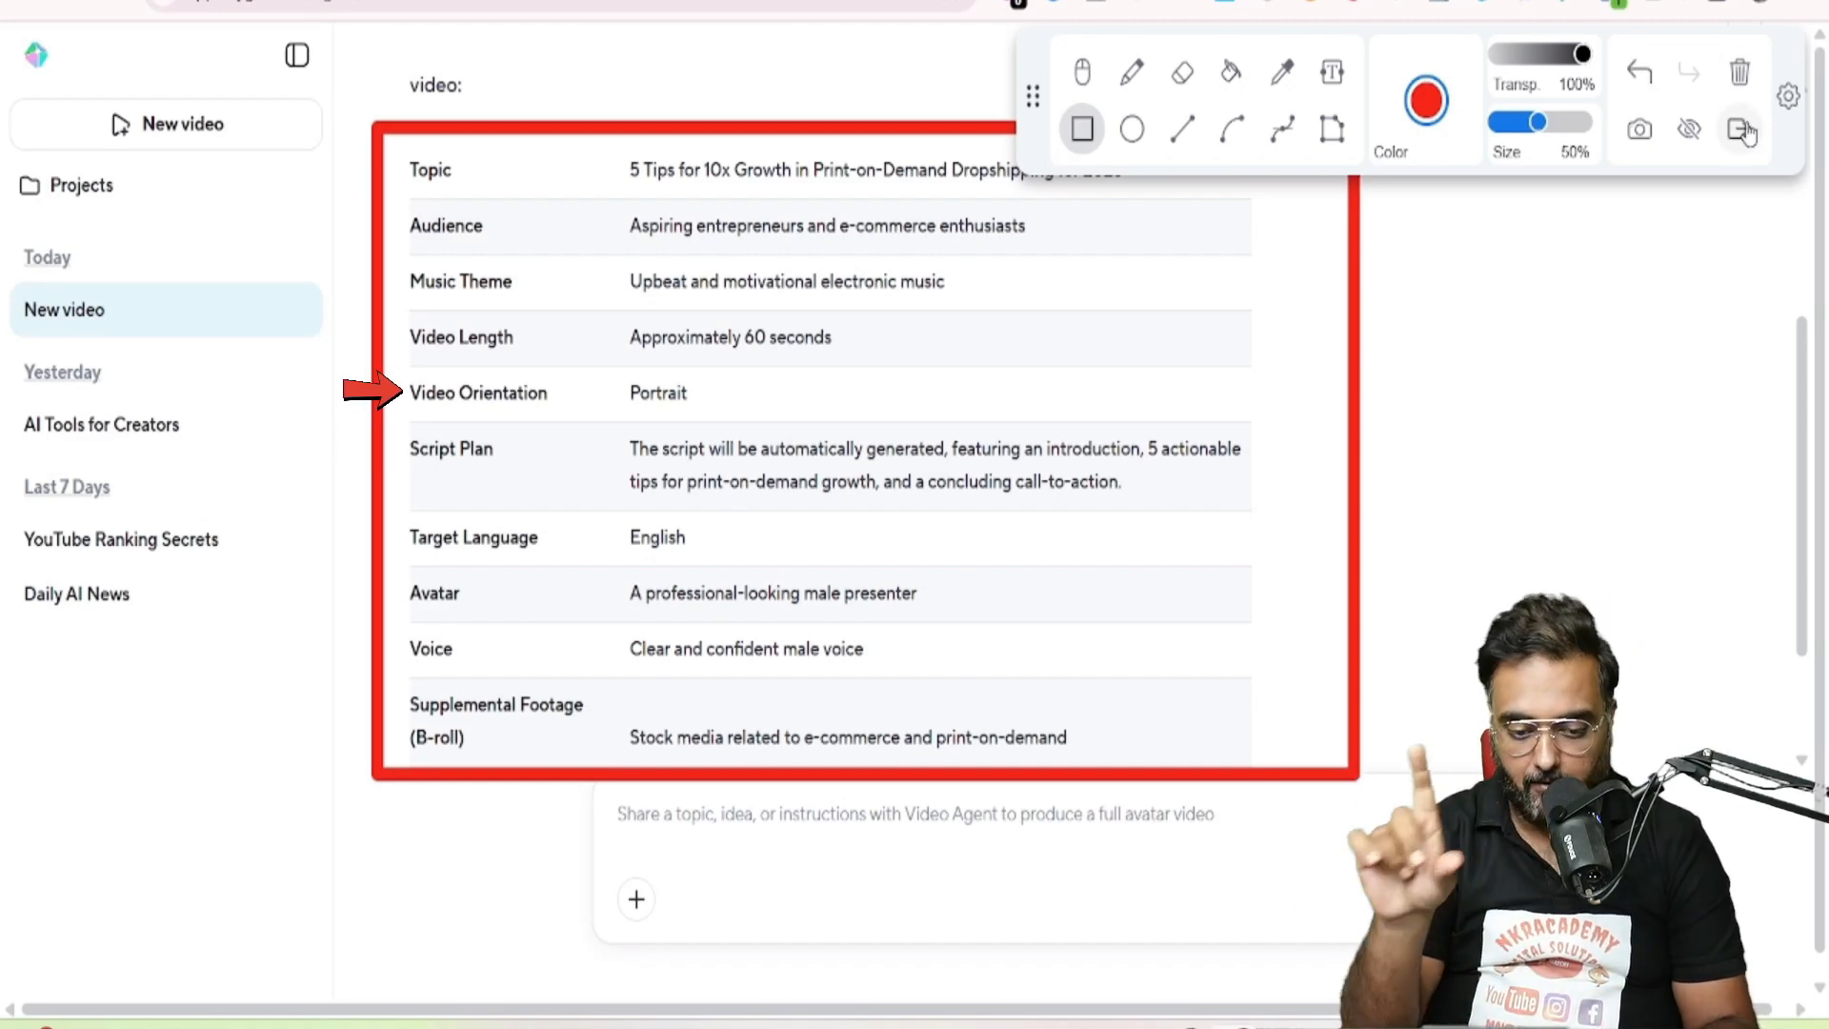
left_click(1741, 71)
left_click(1744, 133)
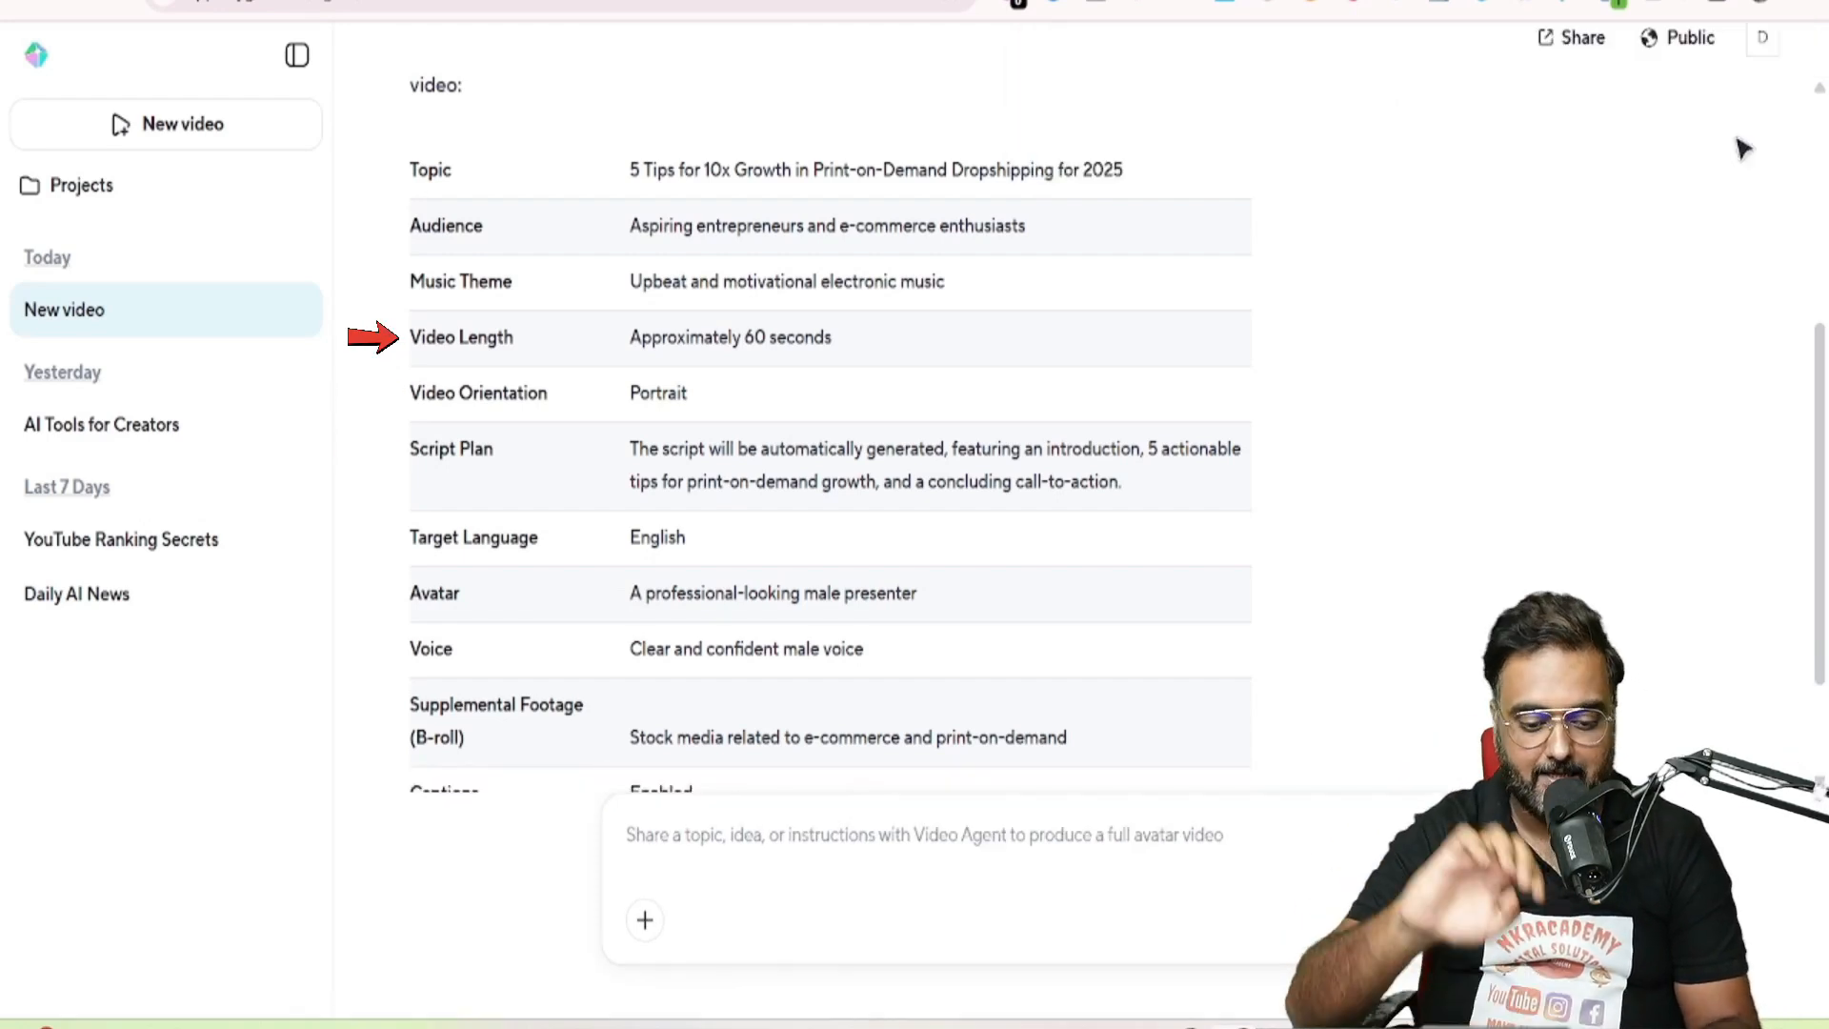
Highlight the presenter description in the Avatar row and the voice description in the plan
left_click_drag(926, 592, 415, 592)
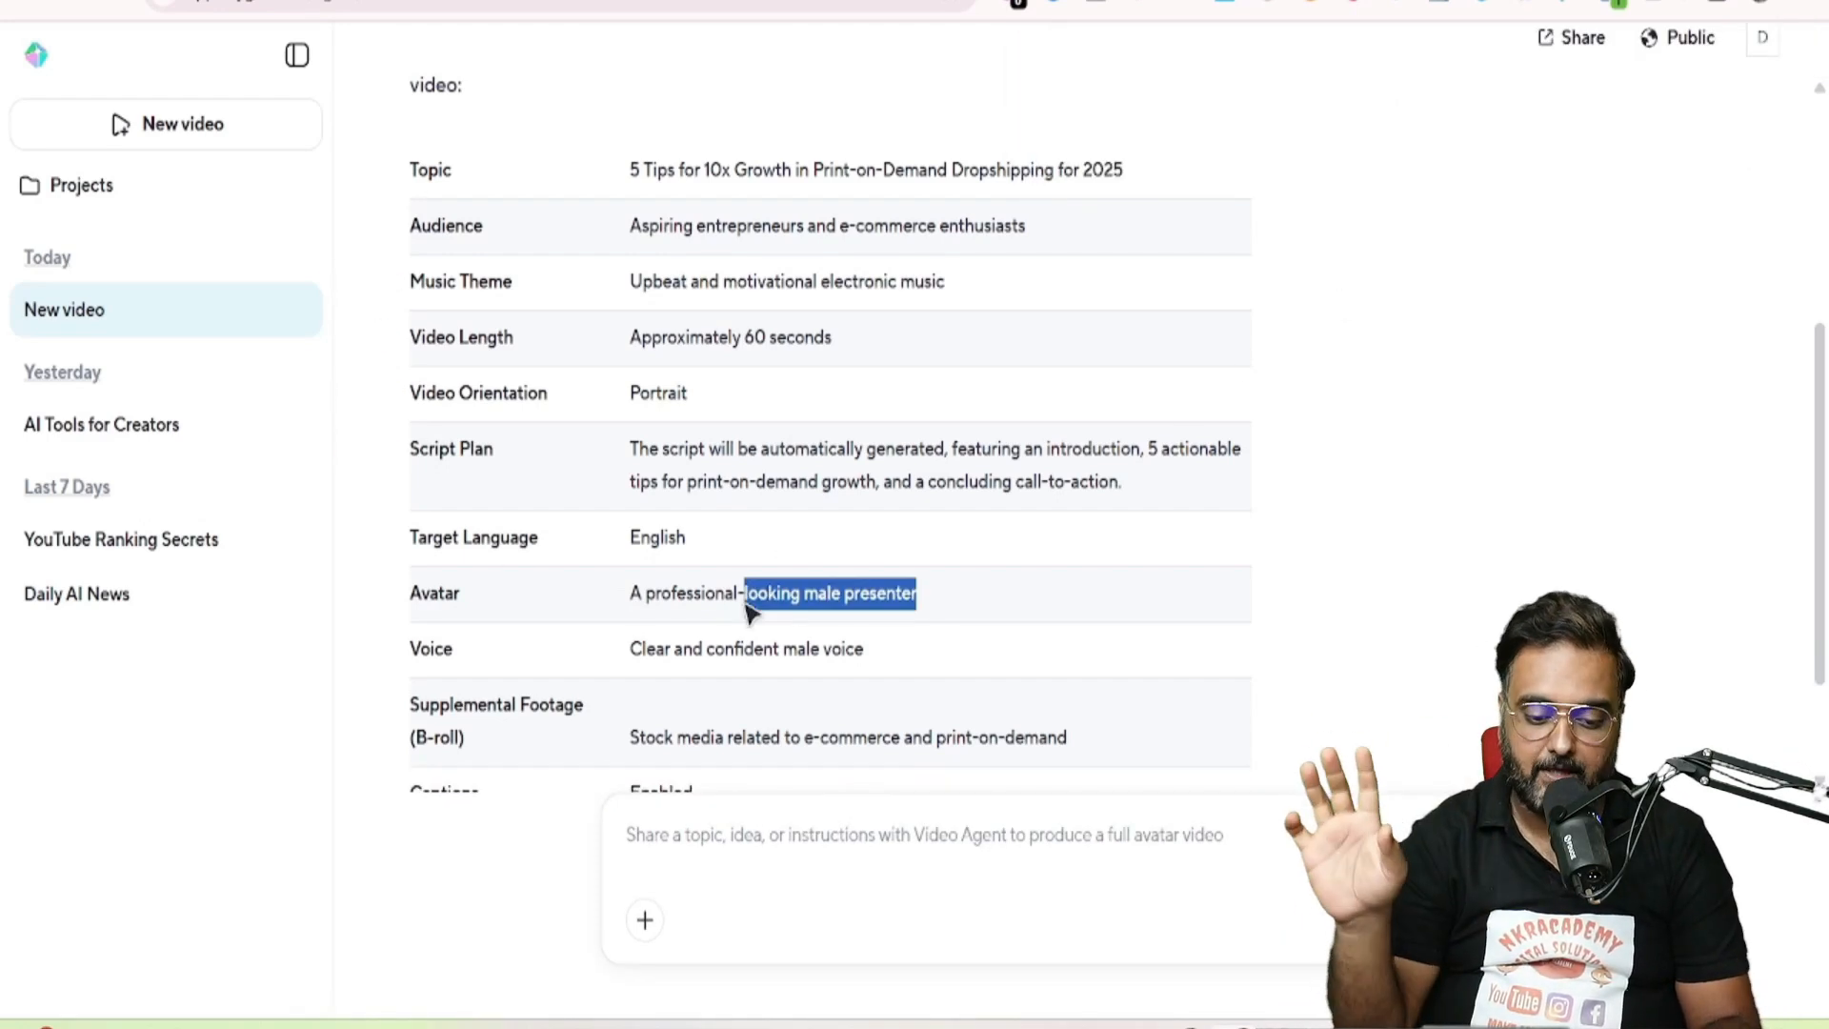
left_click_drag(871, 649, 628, 649)
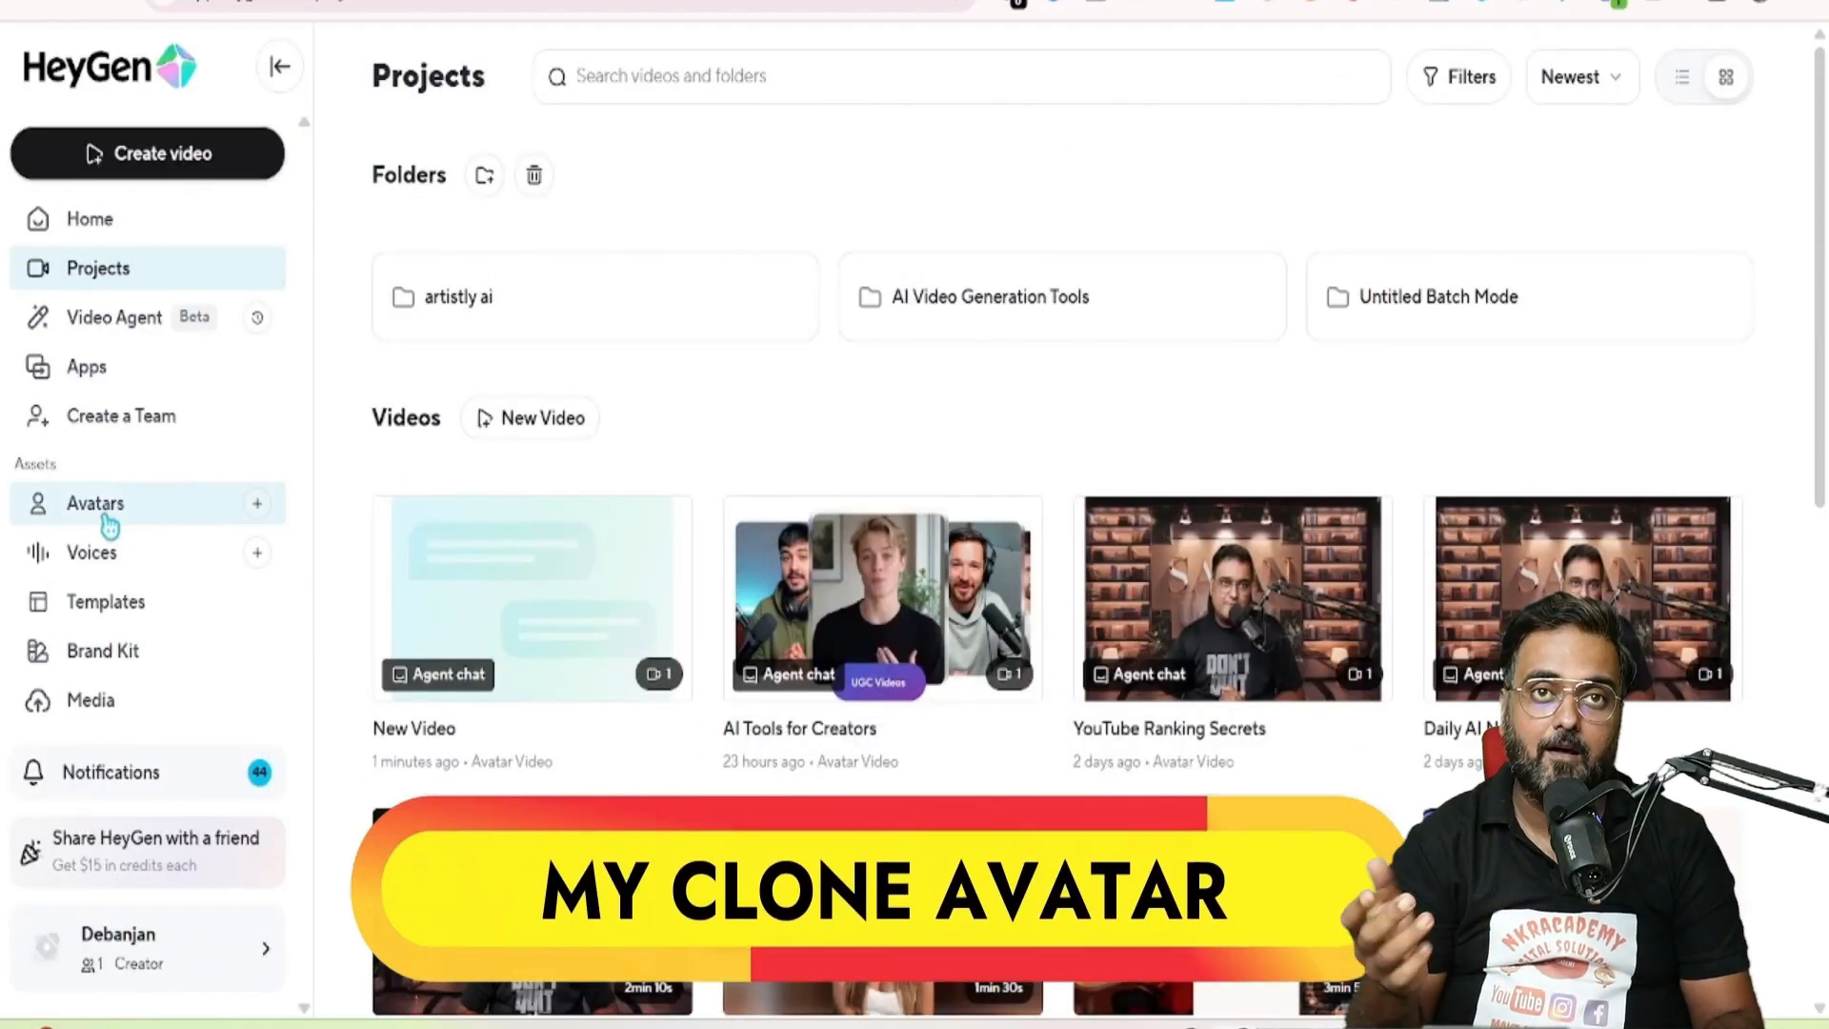
In the Avatars library, filter to the cloned avatar and copy its Avatar ID
left_click(100, 508)
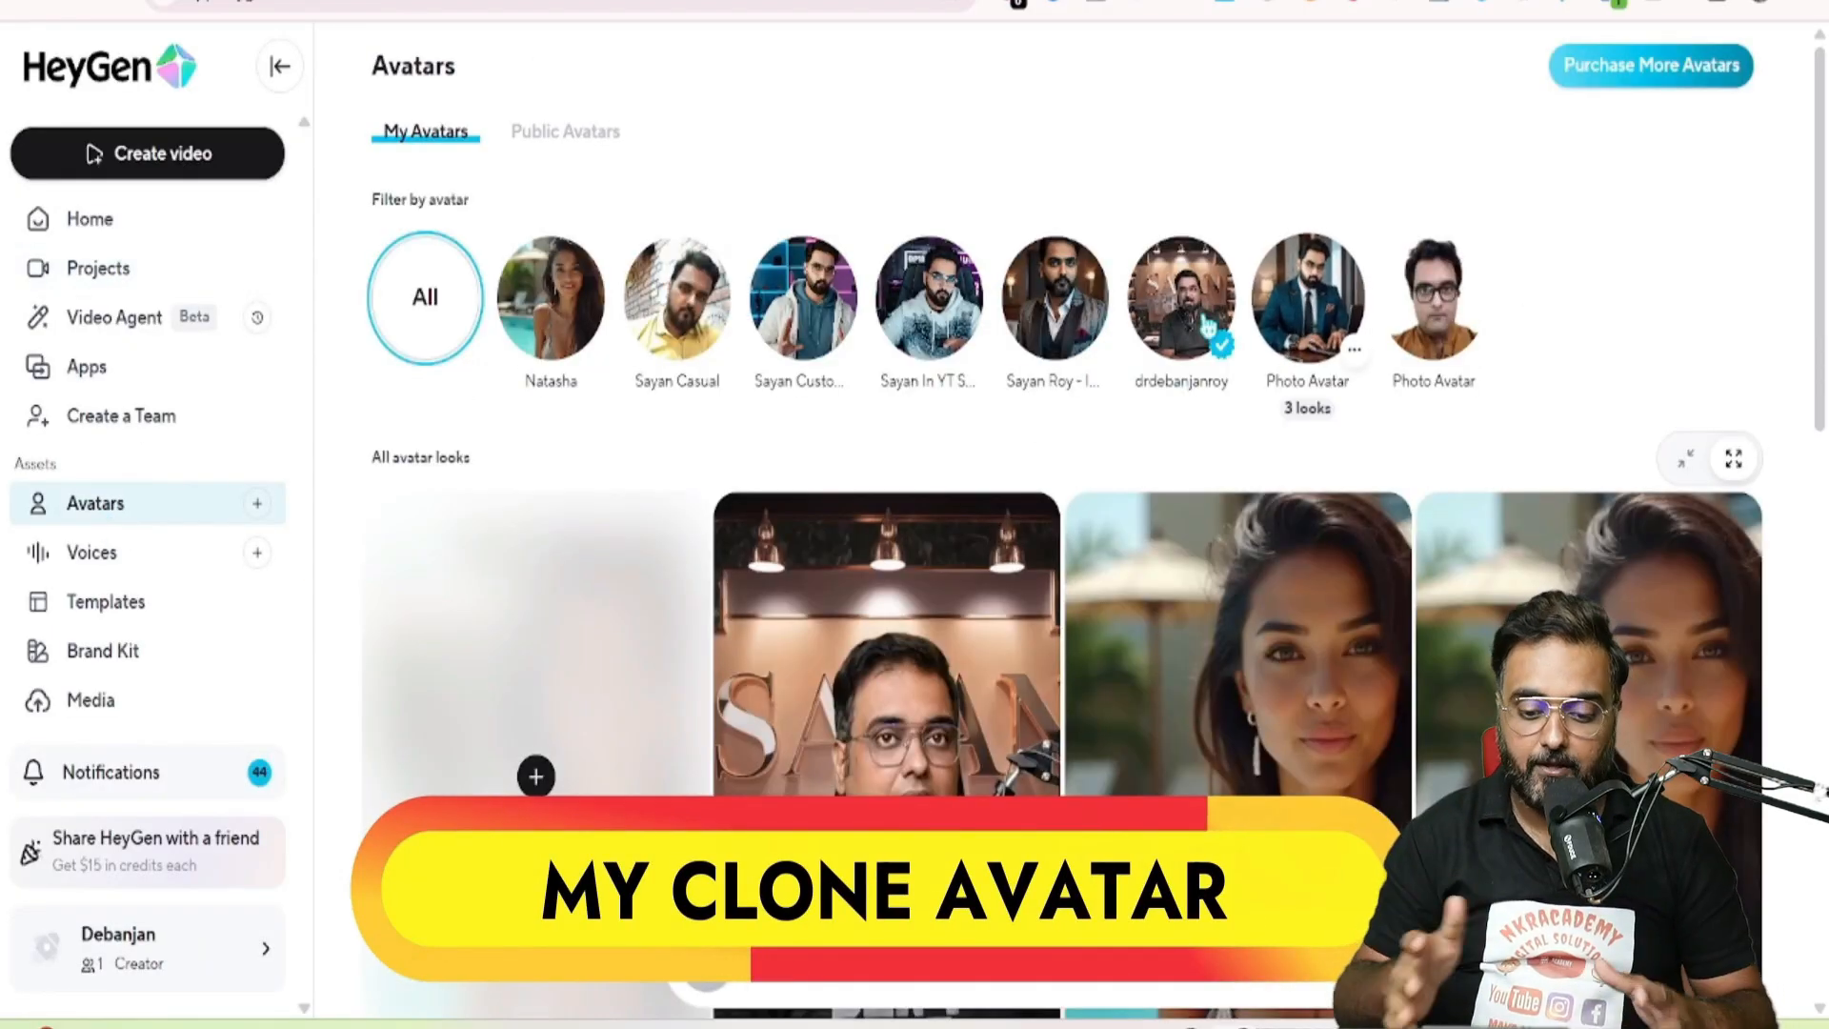
left_click(1182, 298)
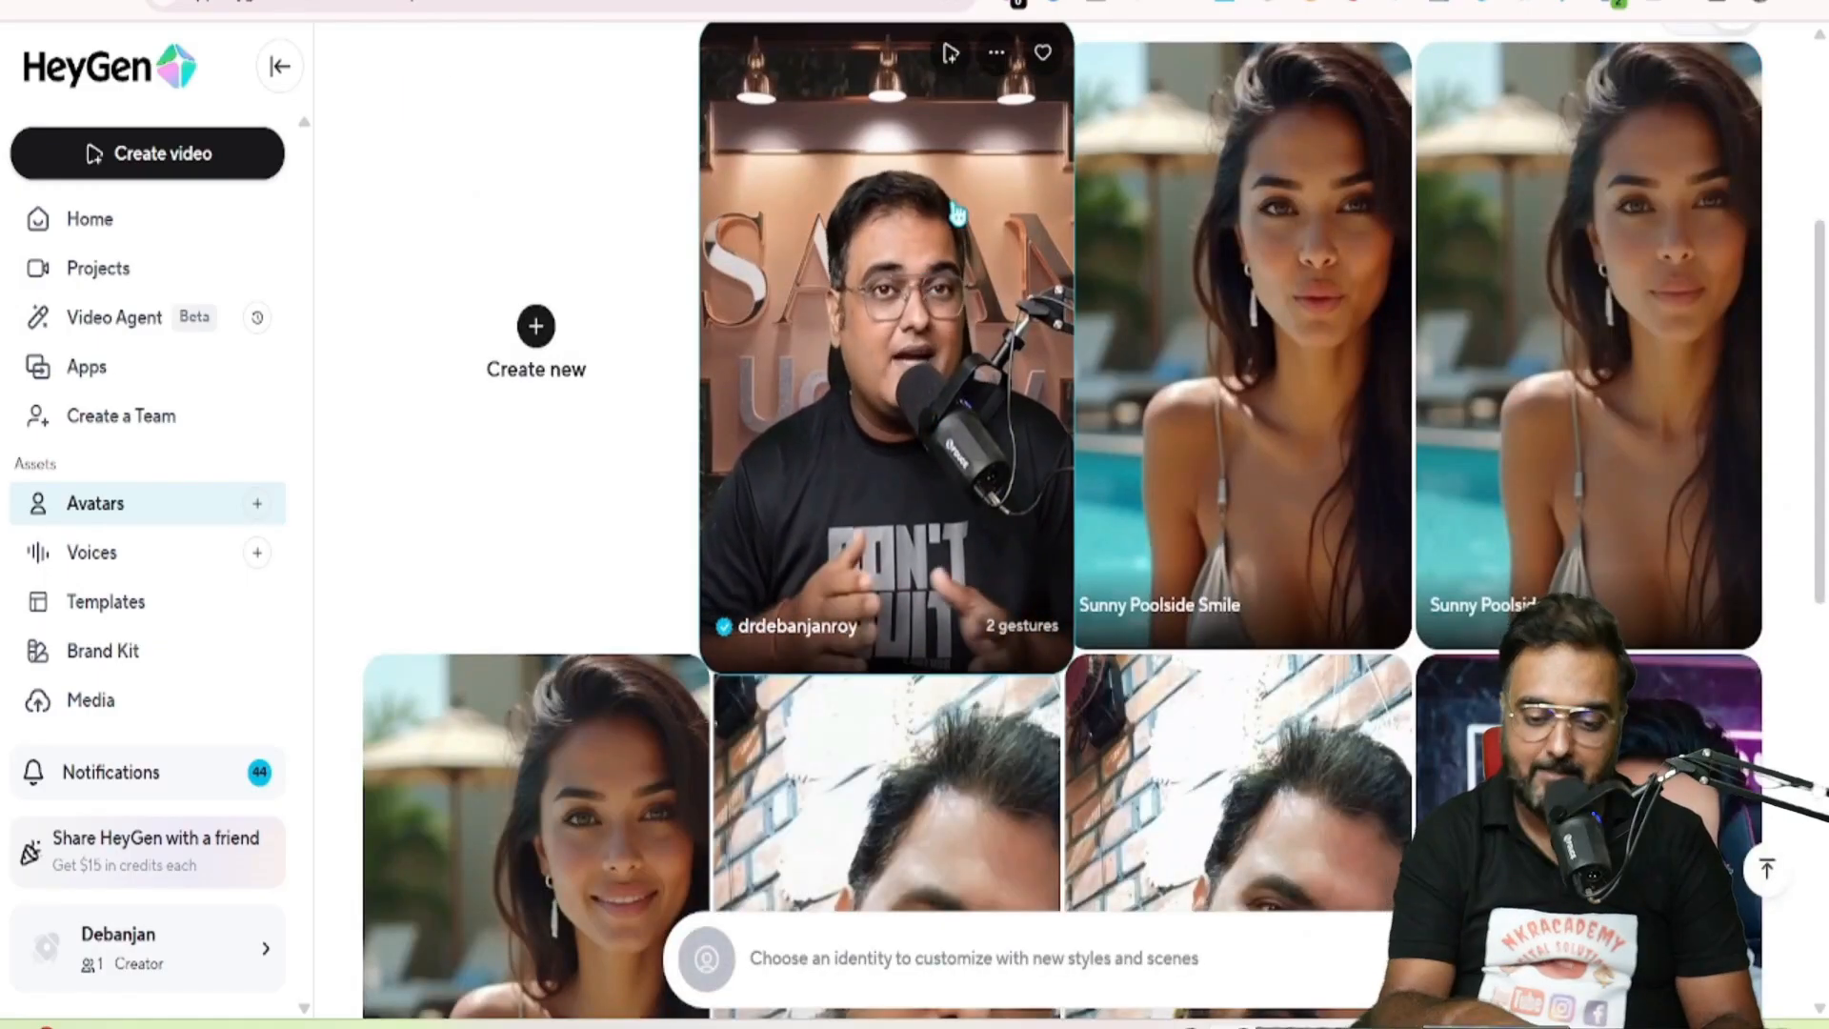
left_click(996, 54)
left_click(981, 224)
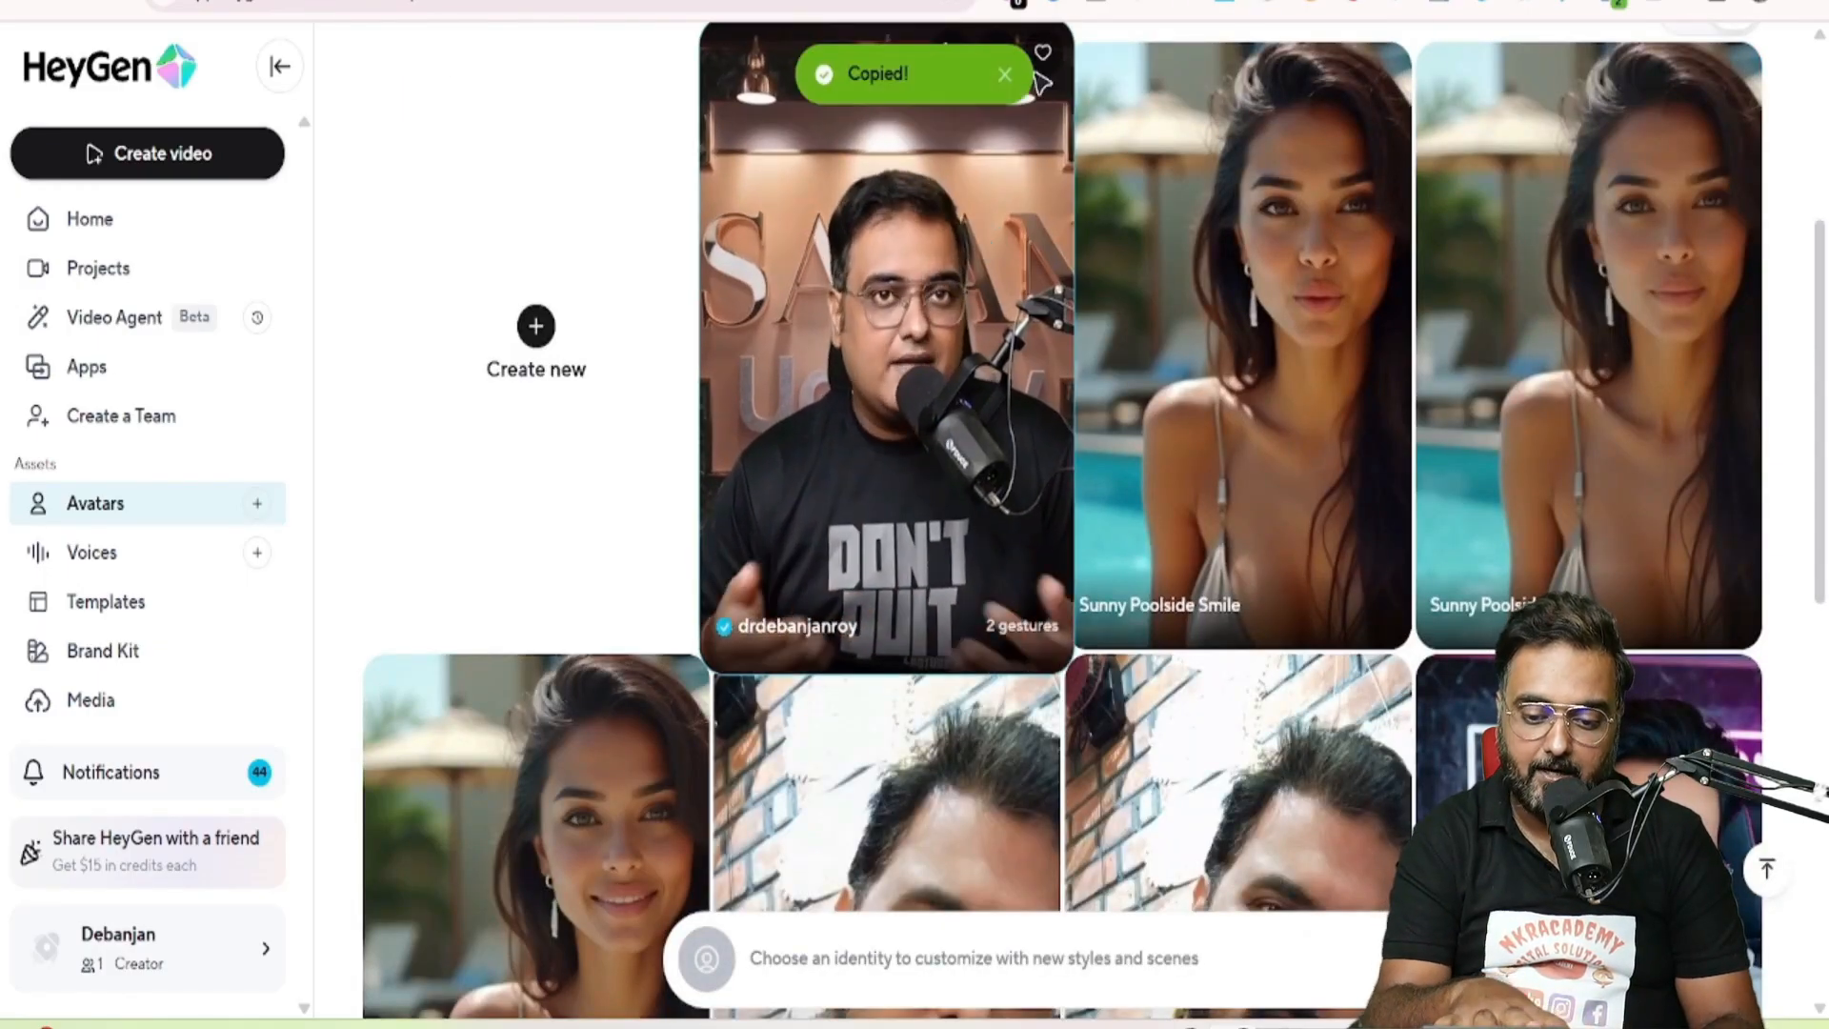
Back in the plan chat, paste the clone avatar ID and send the request to use it with my voice
left_click(987, 5)
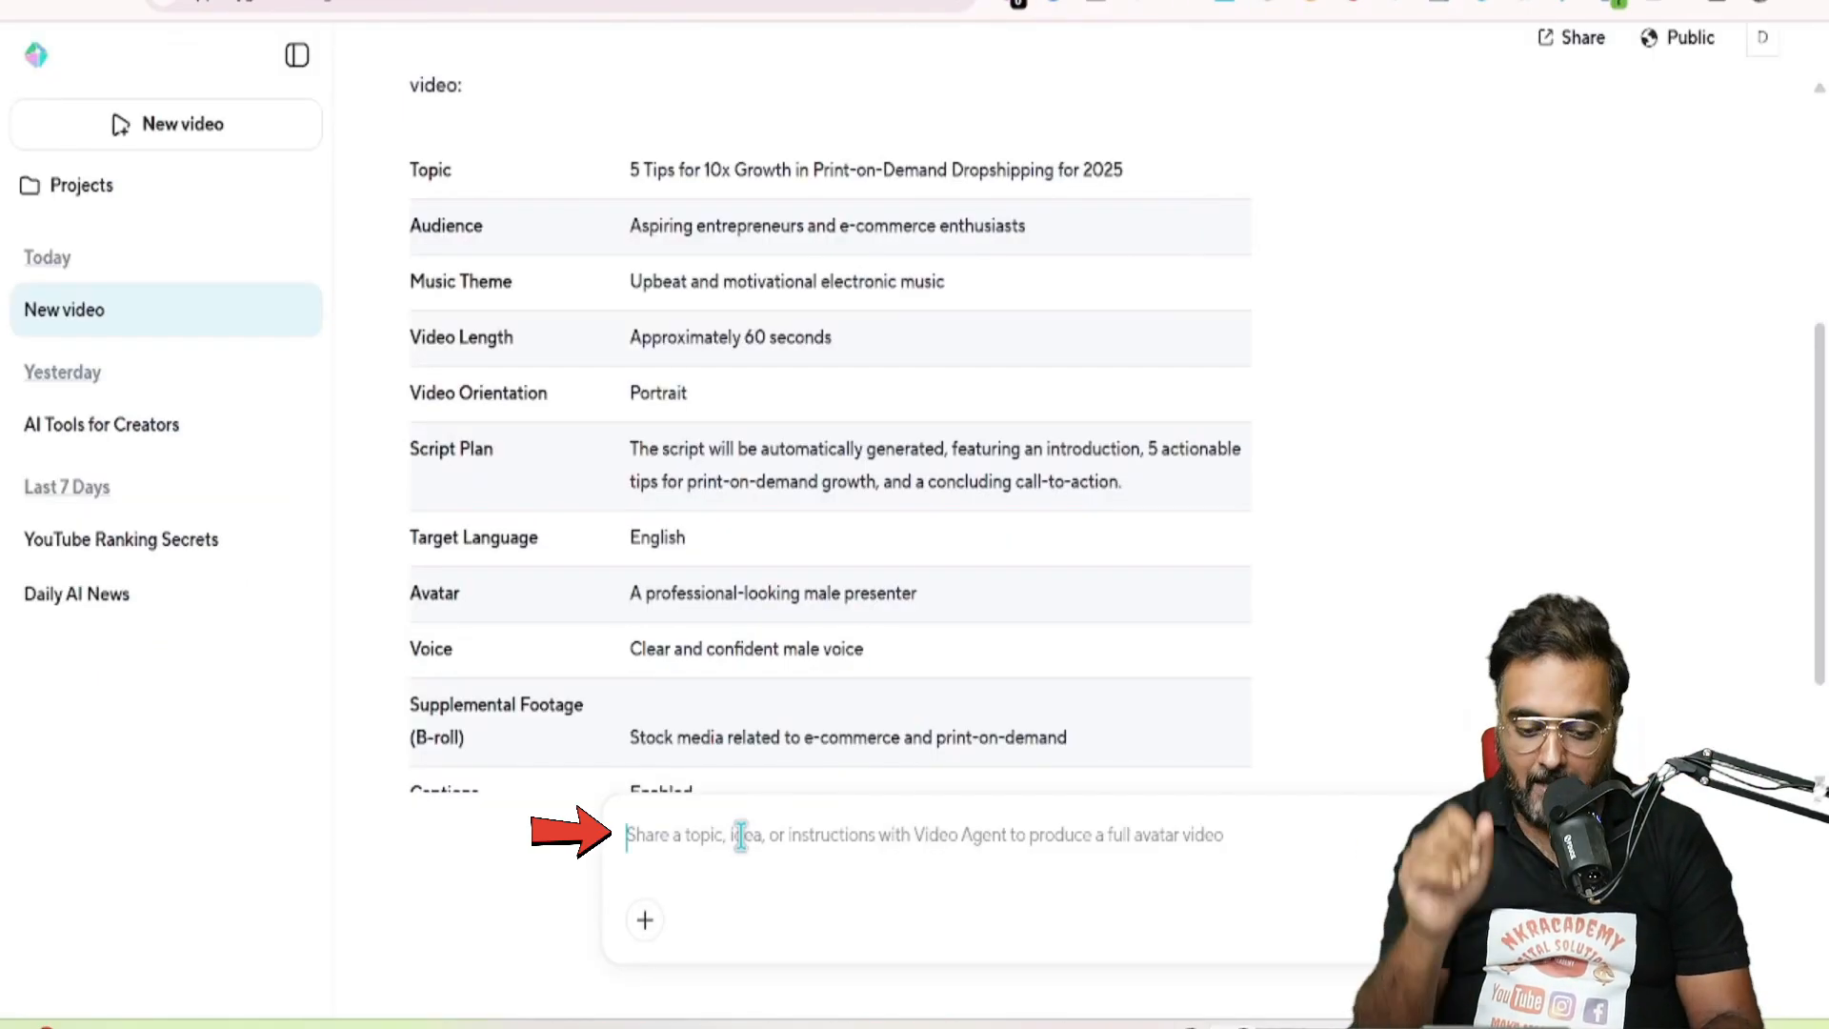
type("Use My Own AI Clone Avatar -")
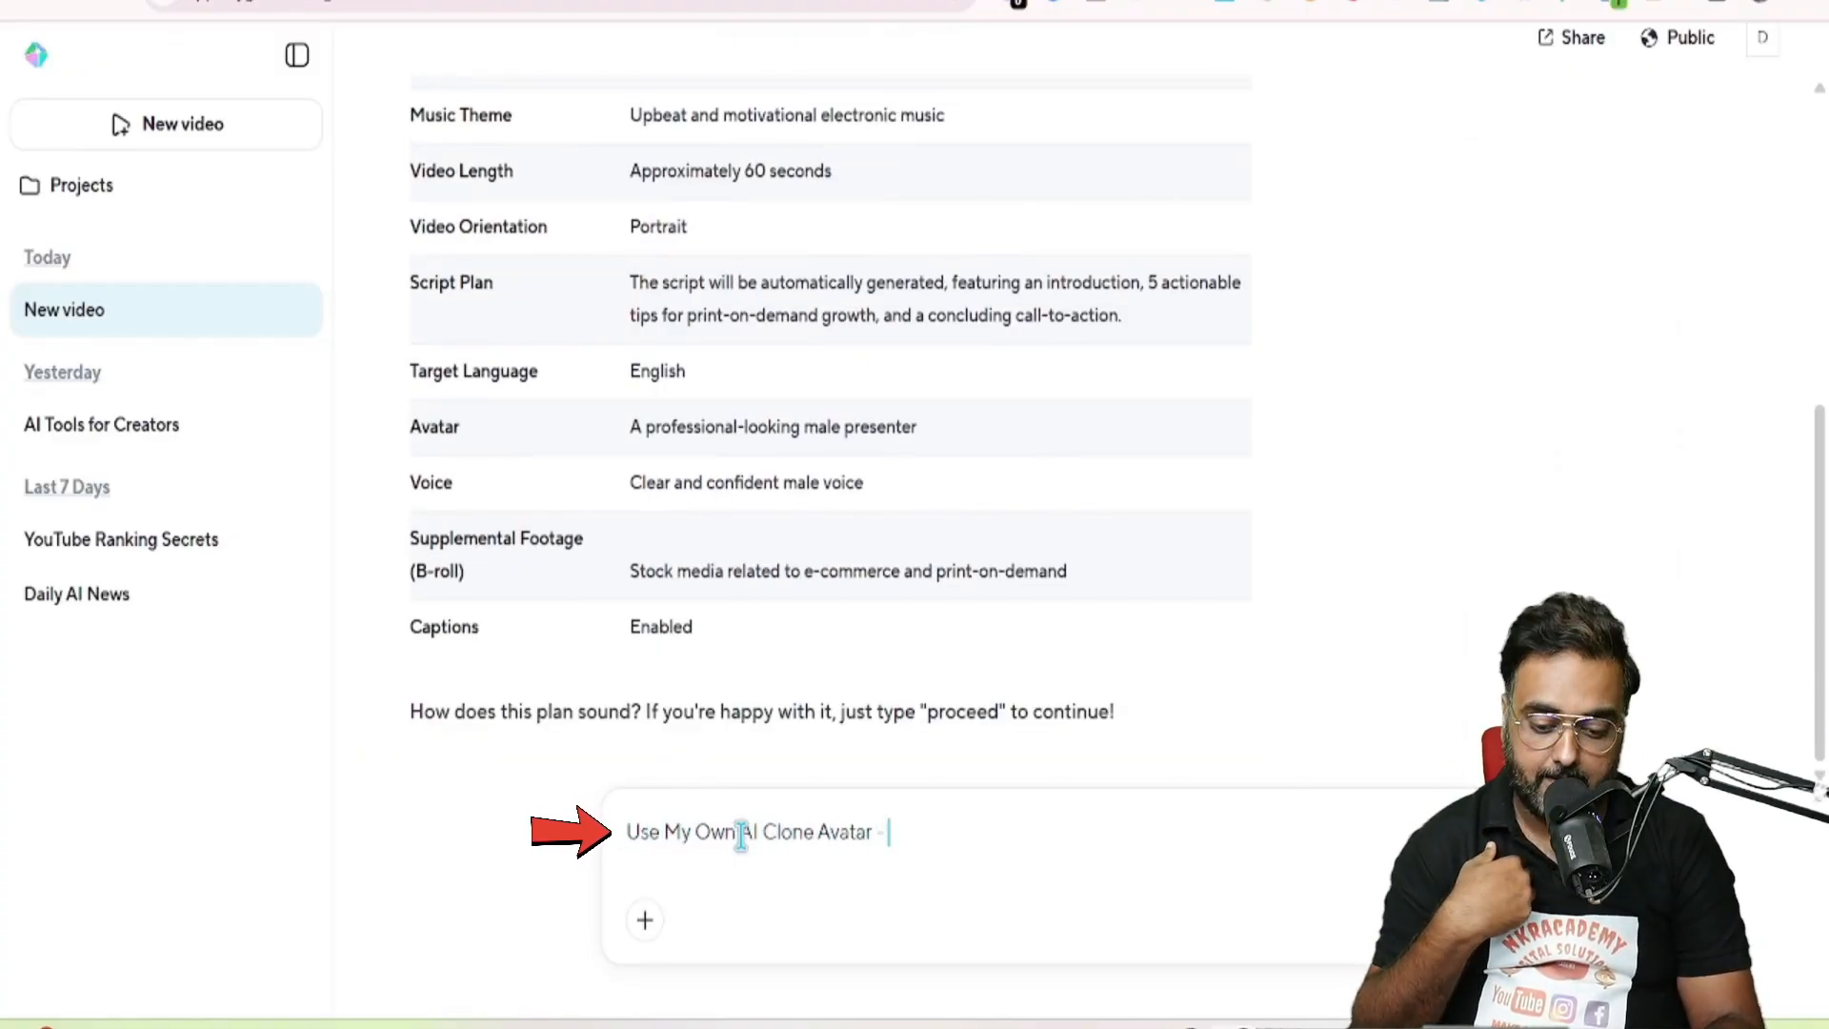
key("ctrl+v")
type("An")
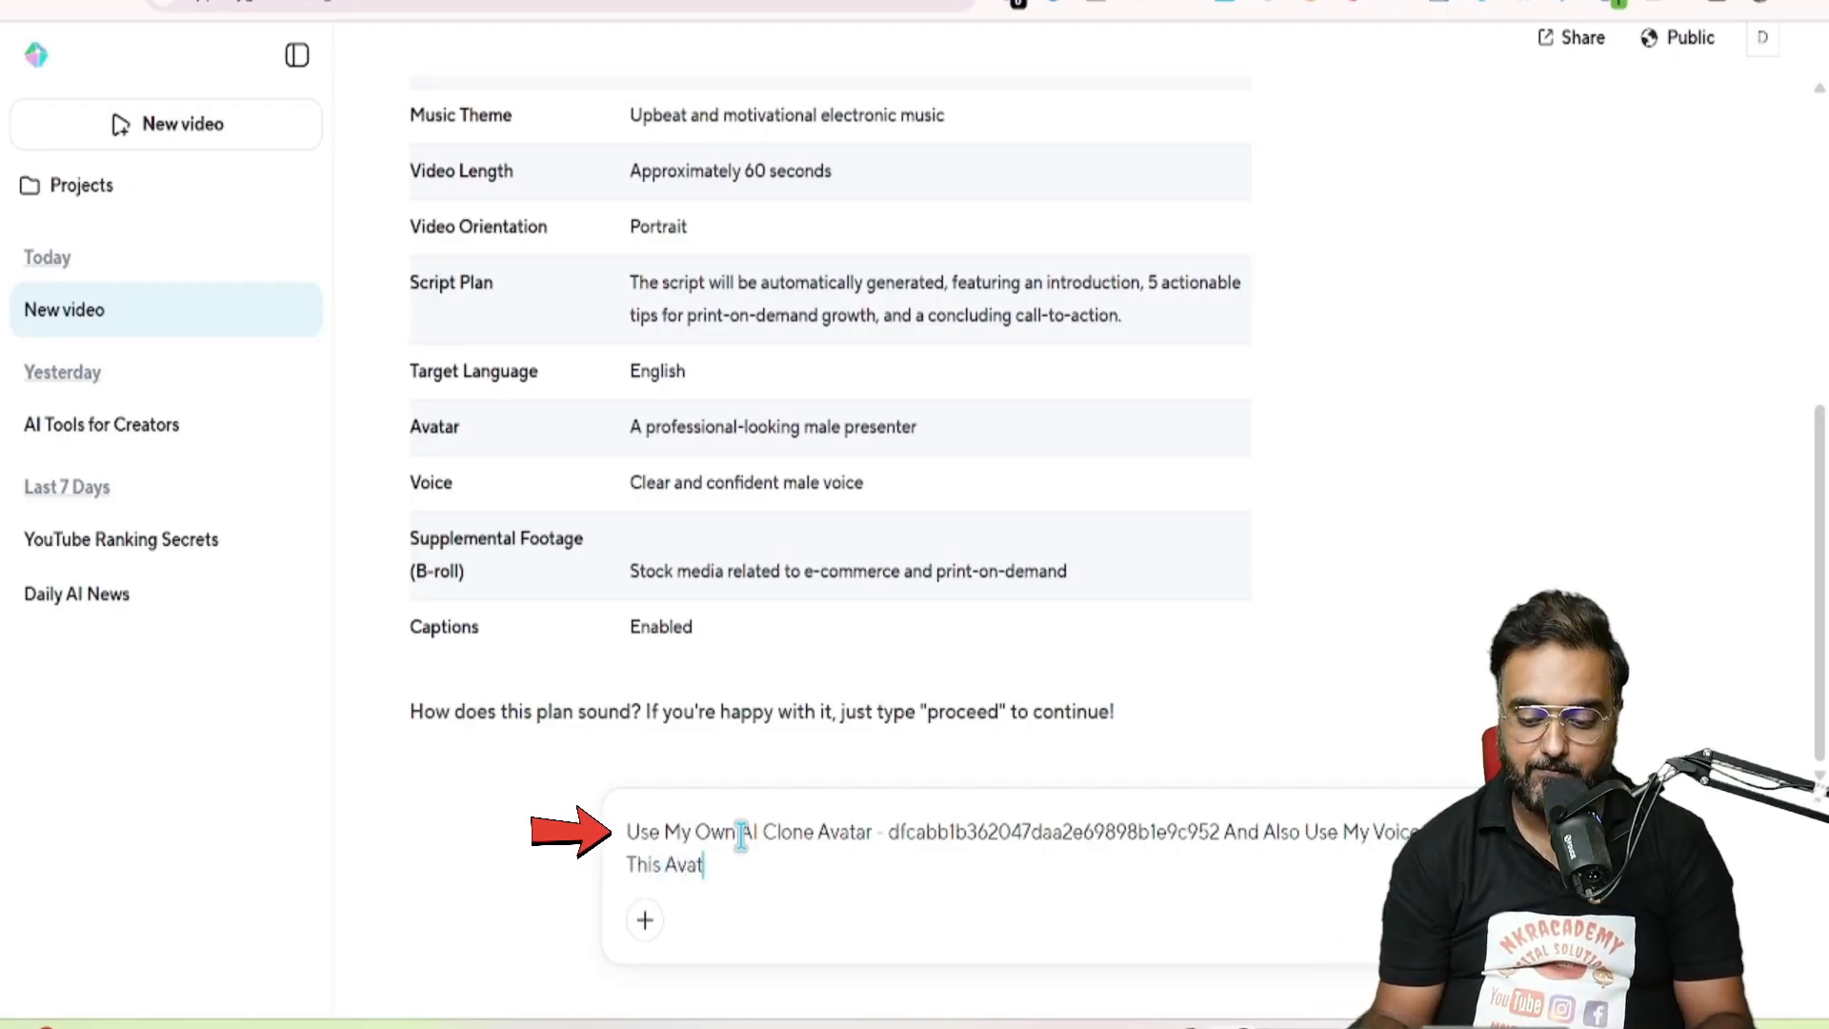
key("Return")
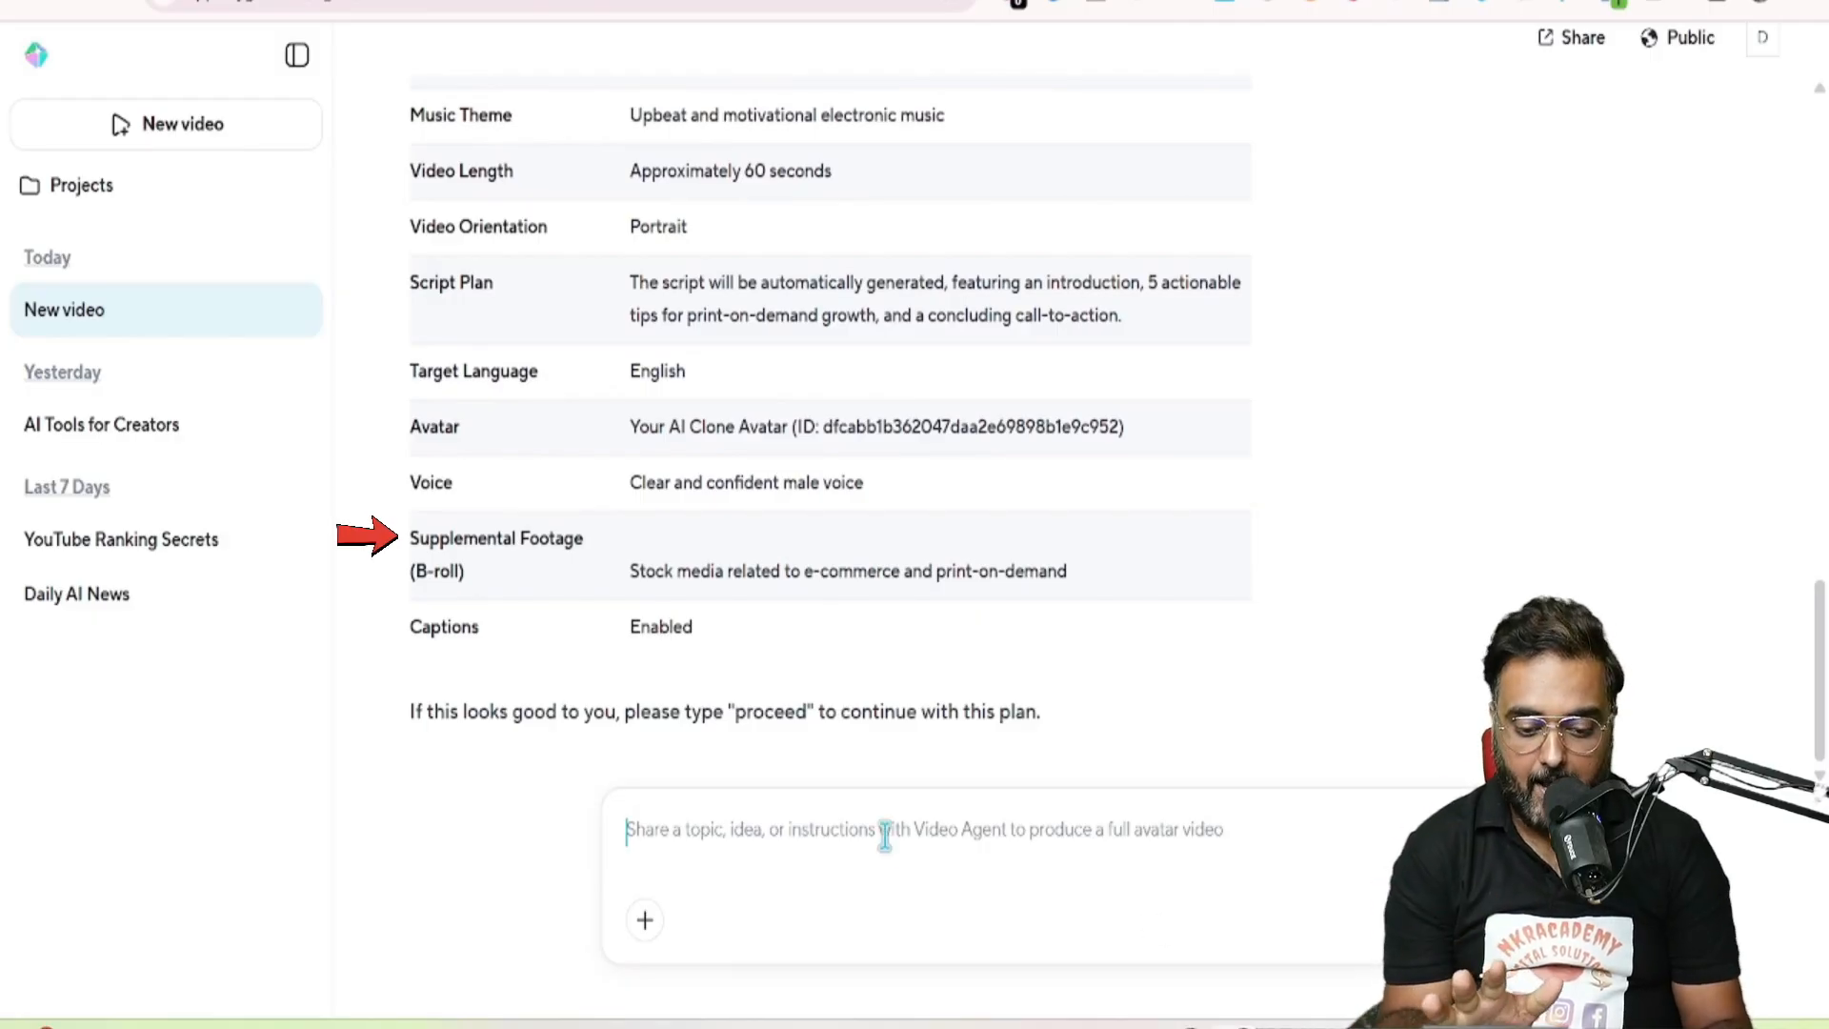
Copy the Supplemental Footage (B-roll) heading into a new message requesting AI media
left_click_drag(588, 531, 422, 557)
key("ctrl+c")
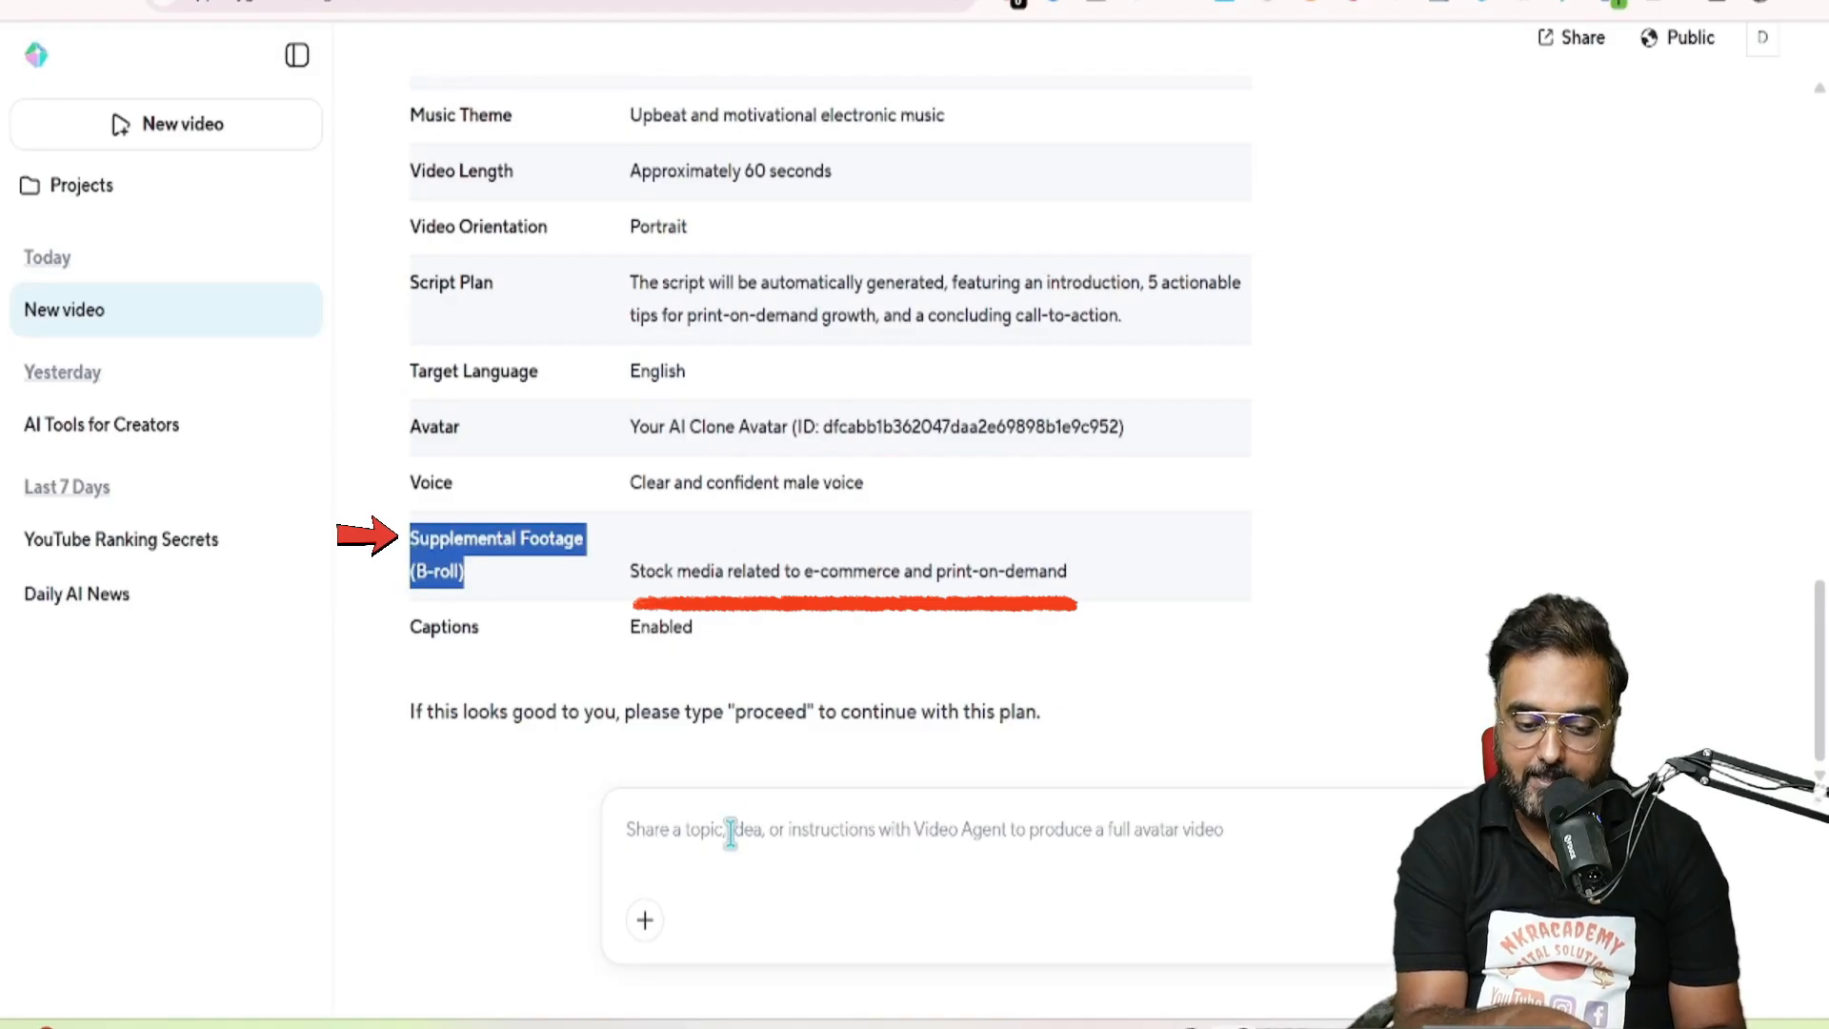
left_click(729, 833)
type("For")
key("ctrl+v")
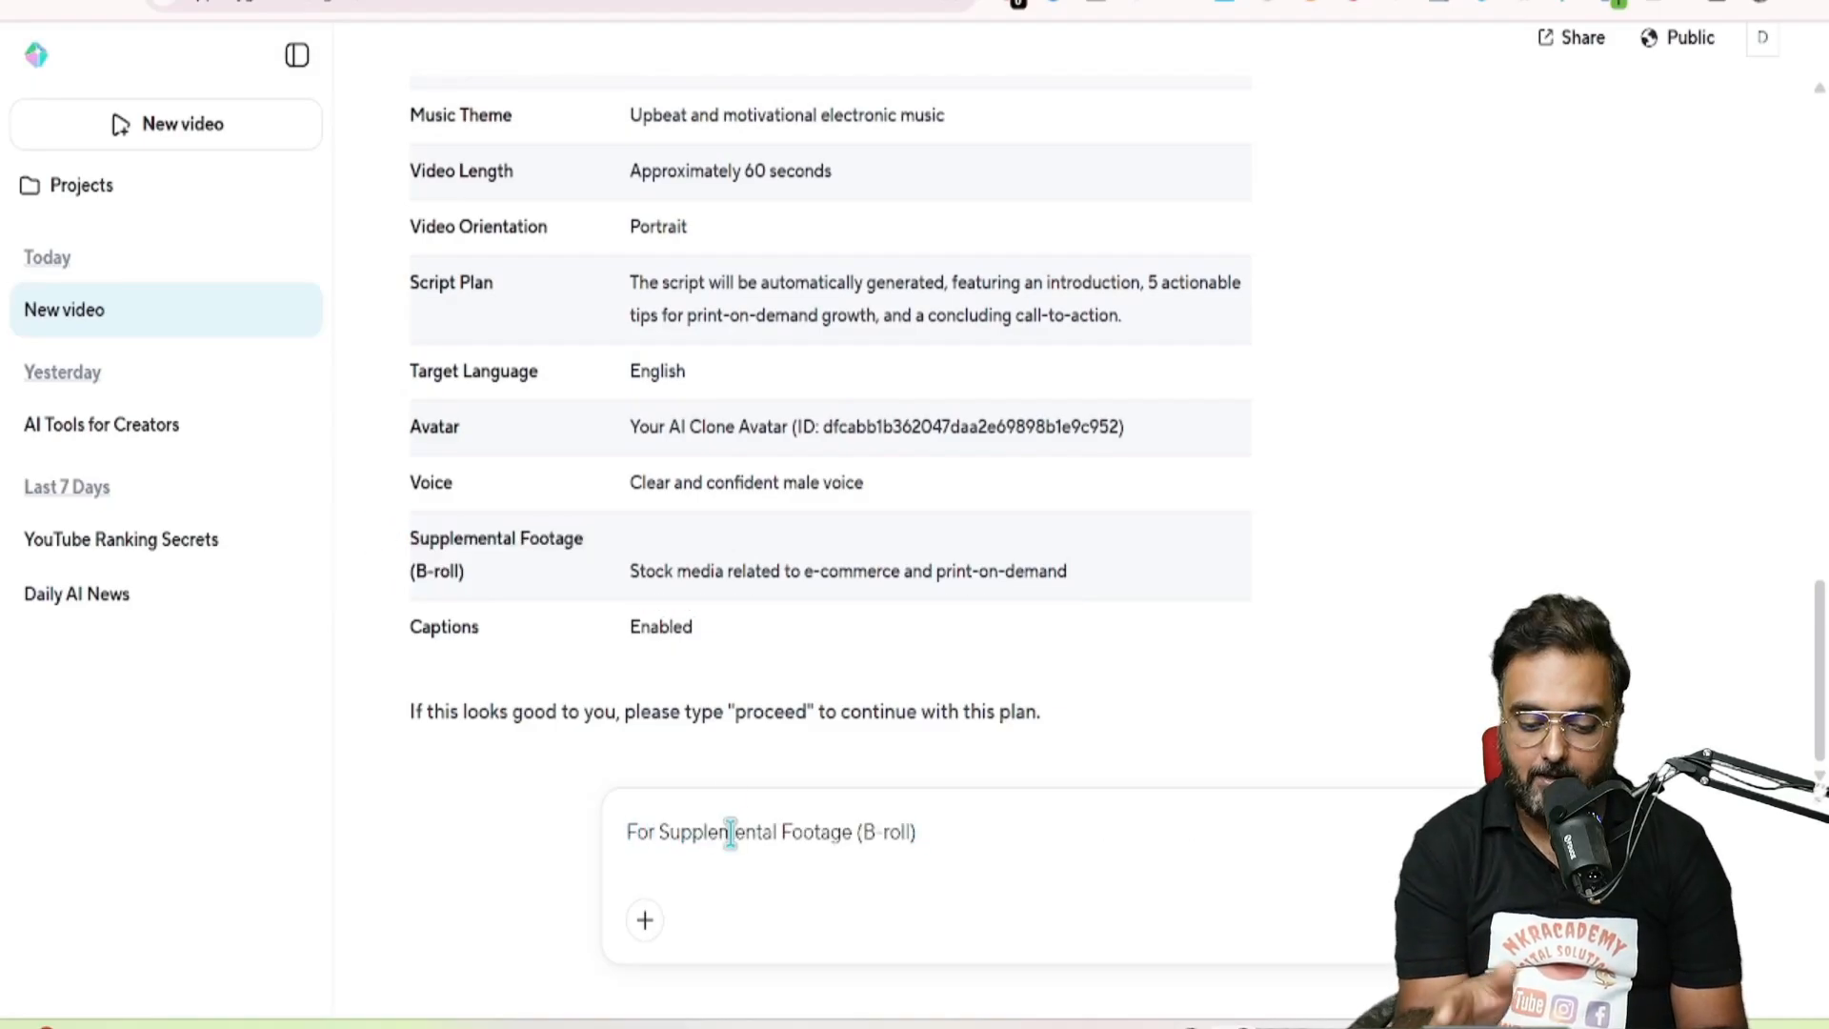
type("Us")
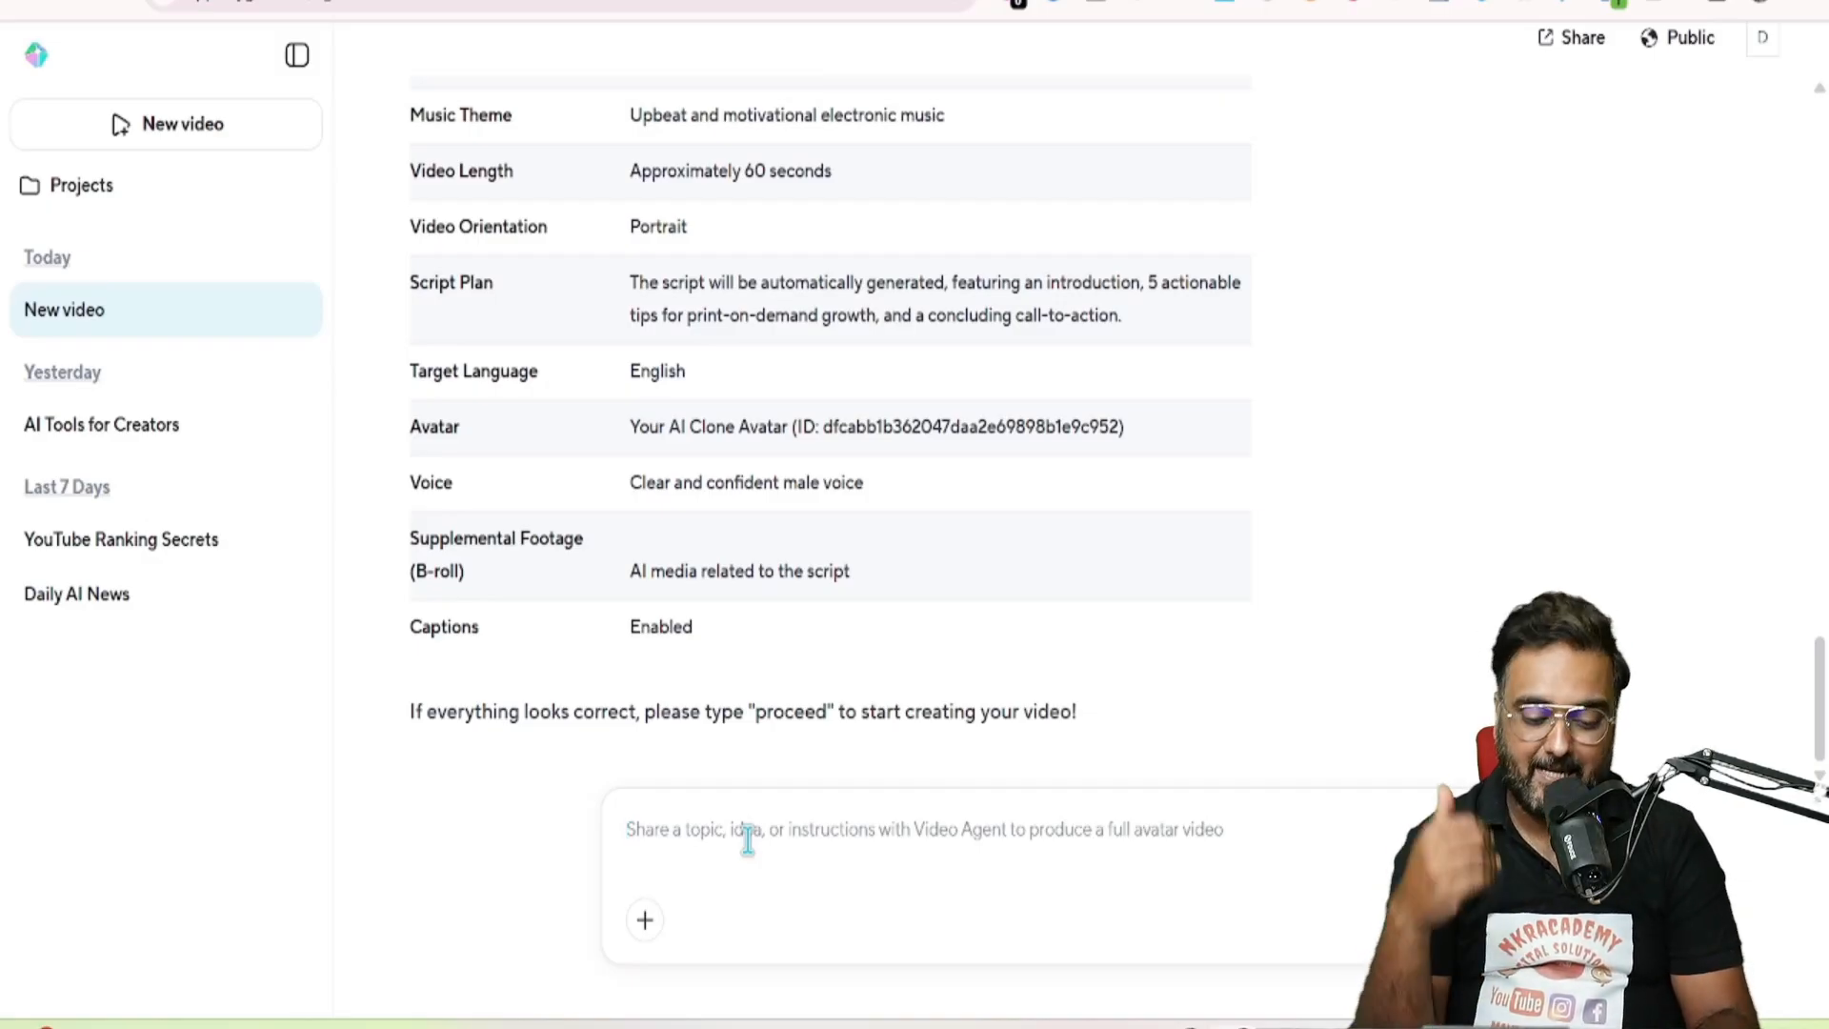
type("proceed")
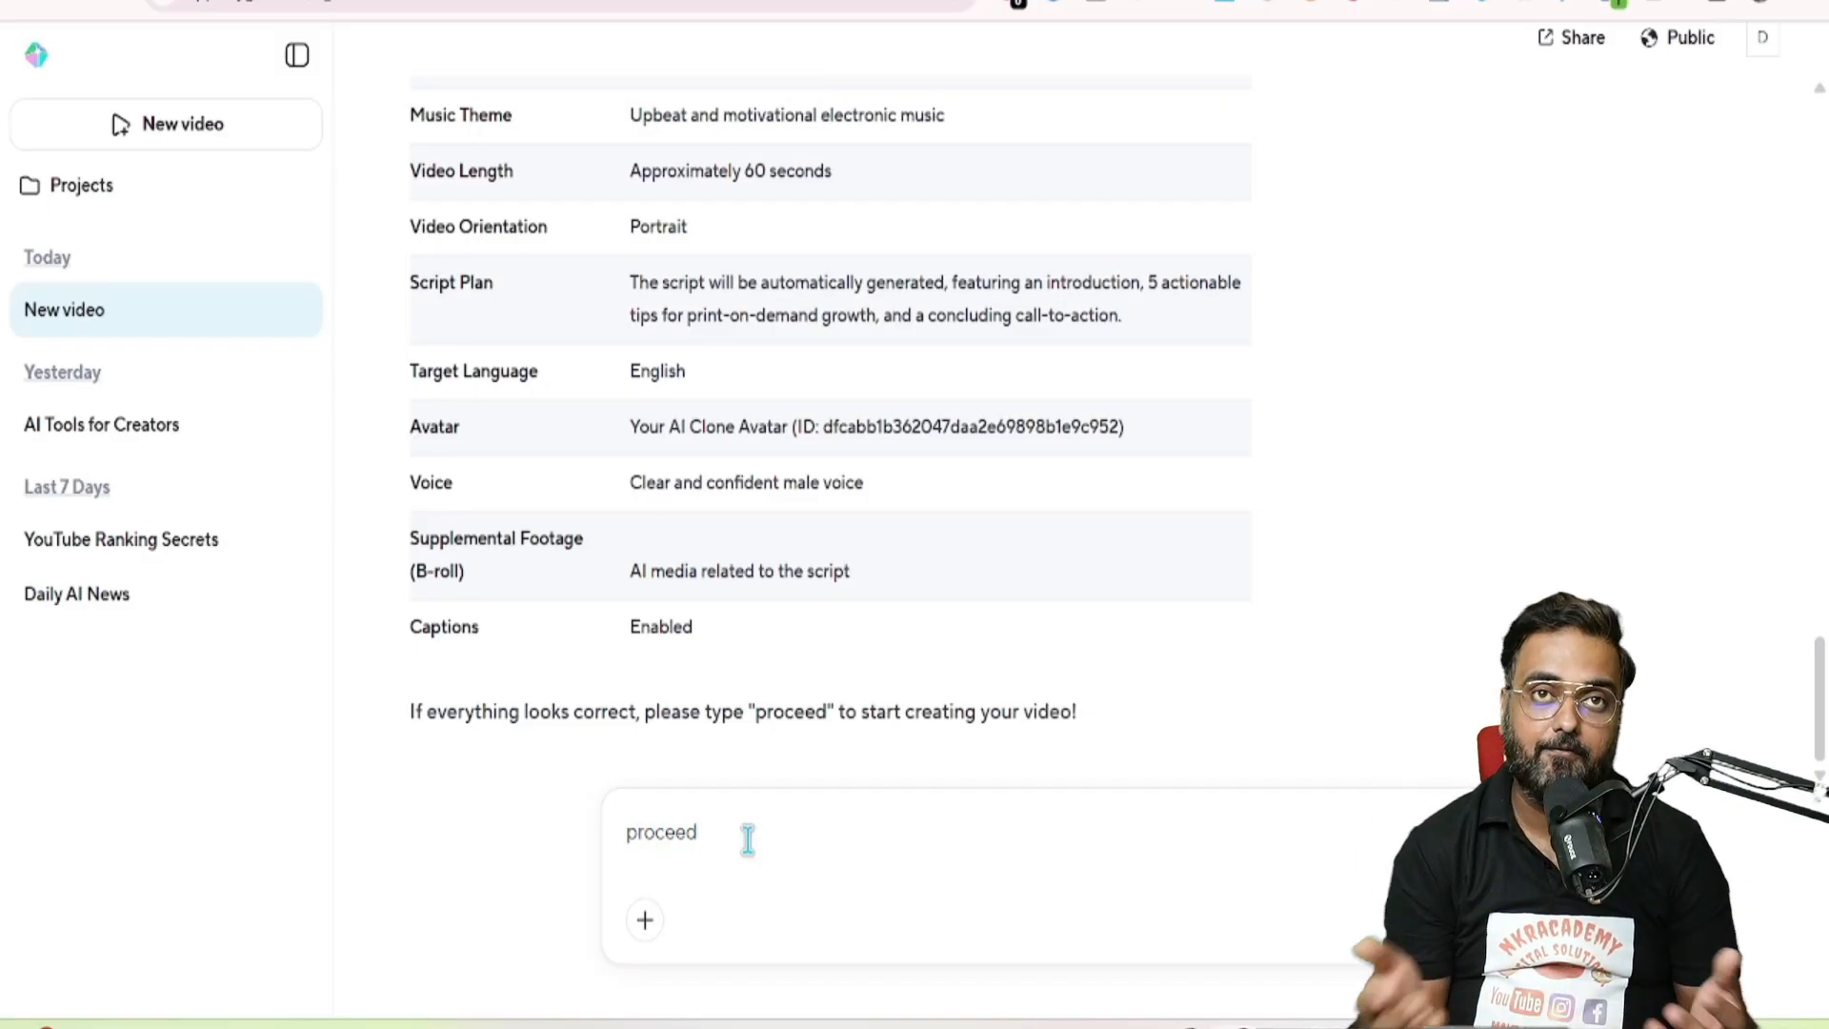
Submit 'proceed' to start generation and highlight the agent's progress lines while the video is created
key("Return")
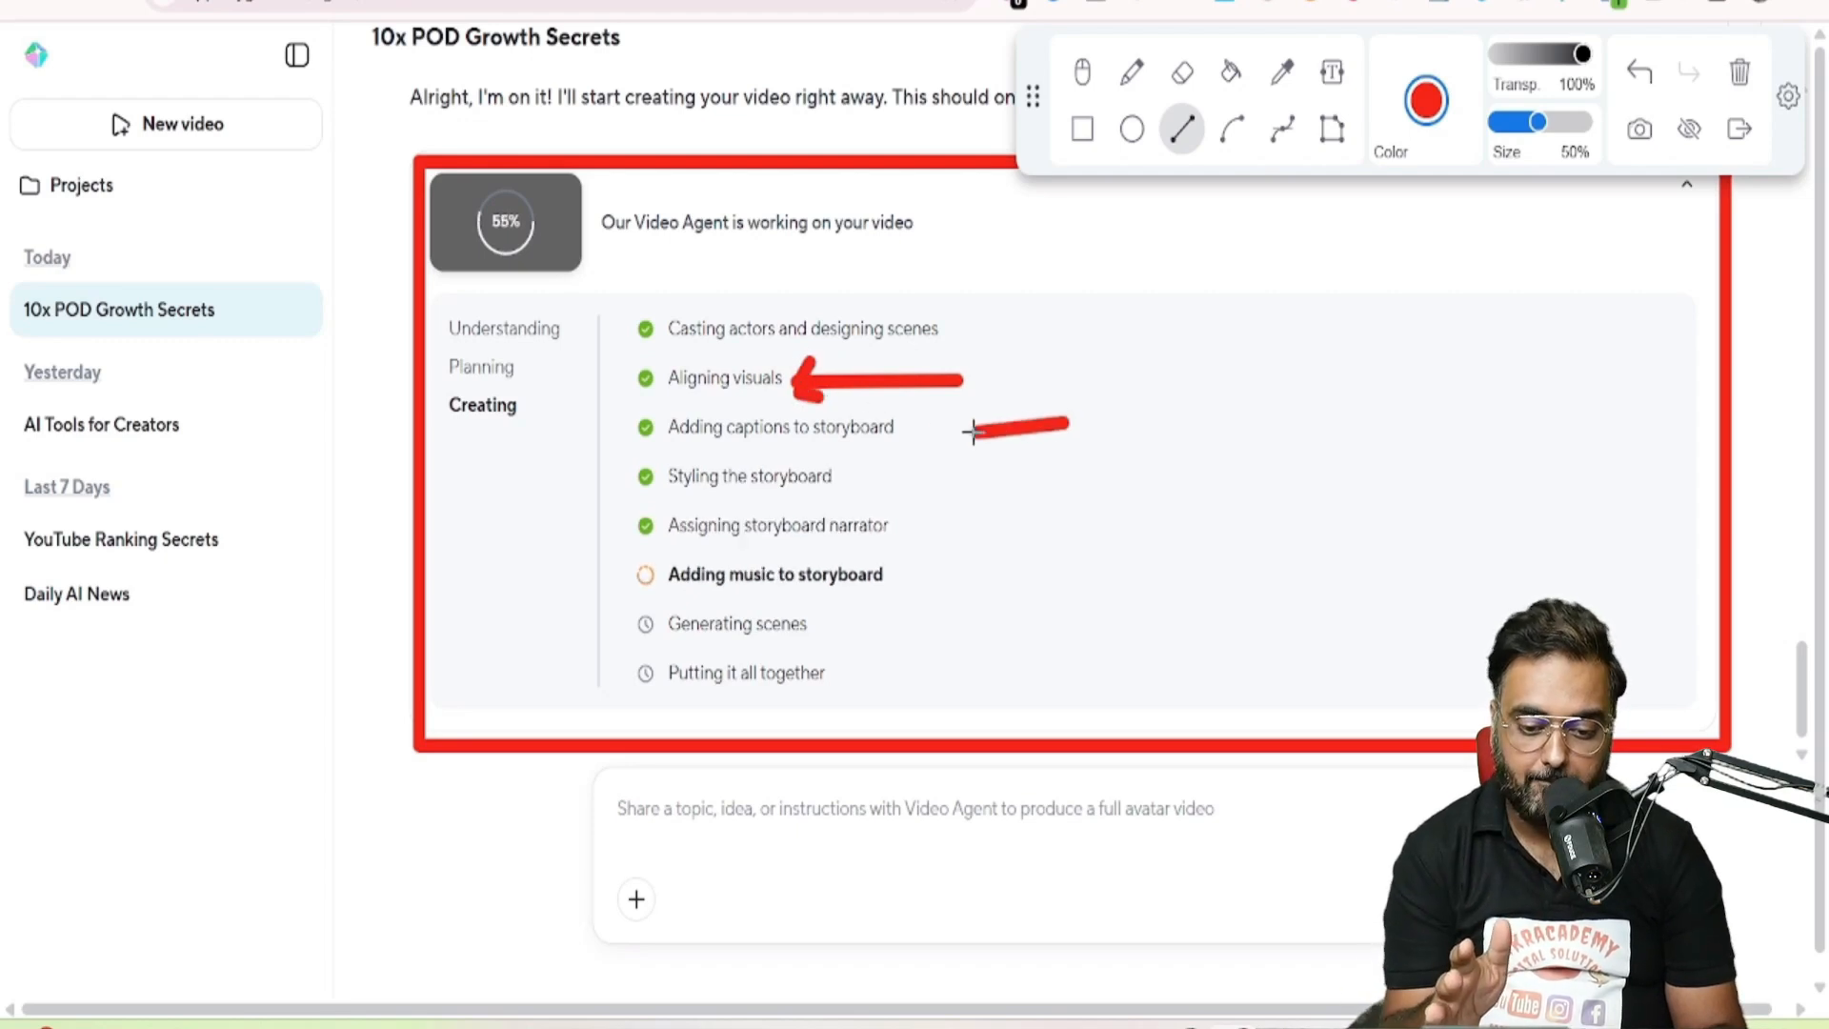
left_click_drag(1069, 424, 916, 417)
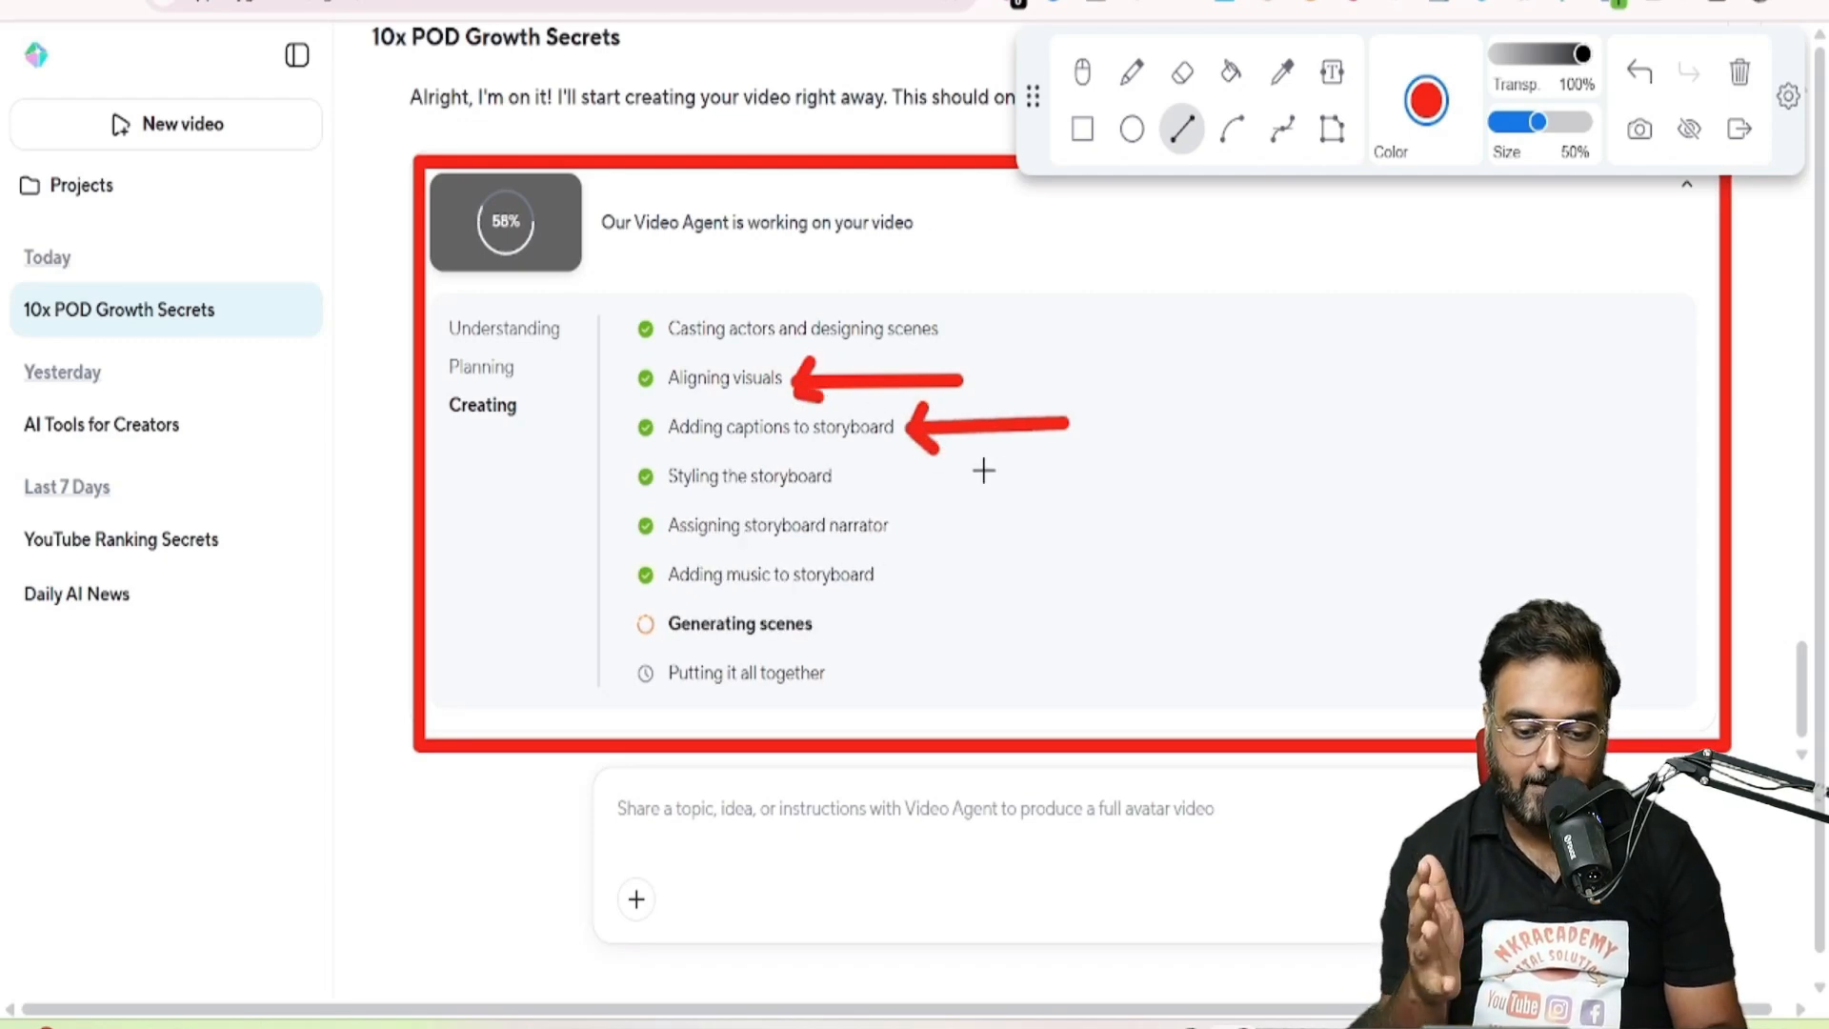
mouse_move(1042, 476)
left_mouse_down()
mouse_move(852, 477)
mouse_move(894, 497)
left_mouse_up()
mouse_move(1129, 531)
left_mouse_down()
mouse_move(910, 528)
mouse_move(940, 555)
left_mouse_up()
left_click_drag(1108, 583, 892, 575)
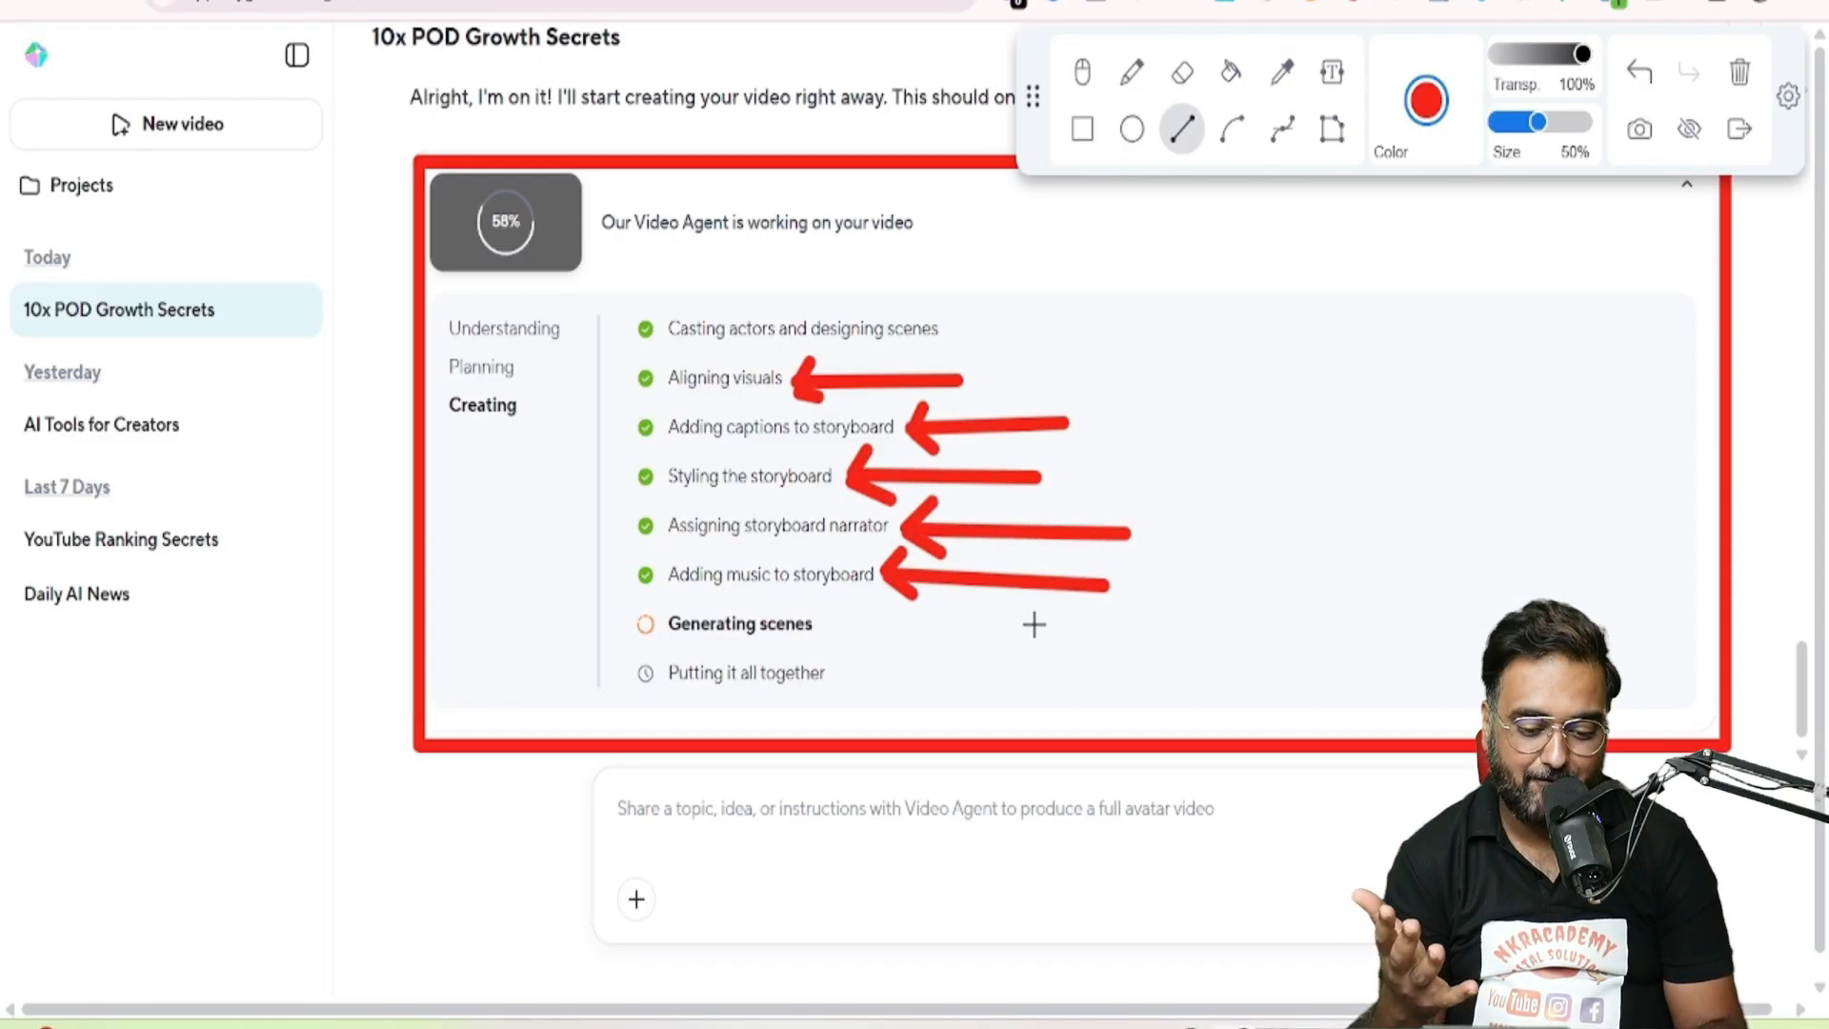
mouse_move(1038, 624)
left_mouse_down()
mouse_move(837, 625)
mouse_move(869, 644)
left_mouse_up()
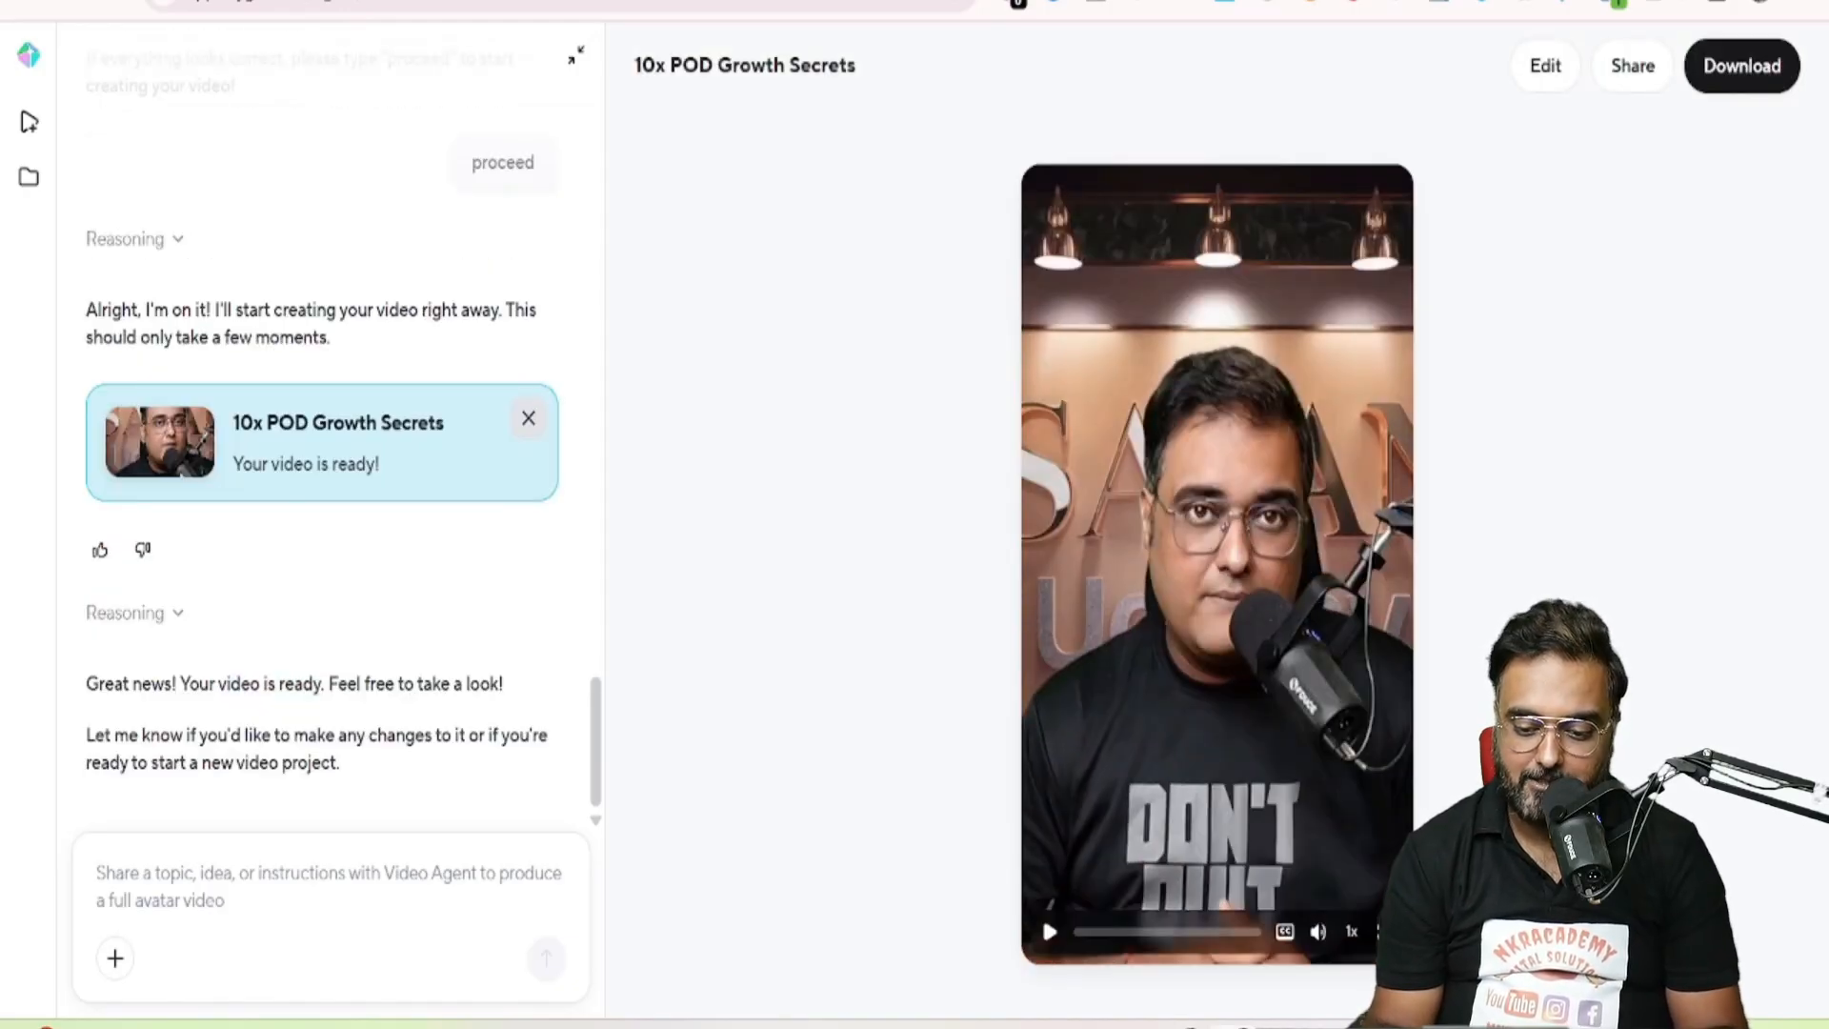
left_click(1050, 933)
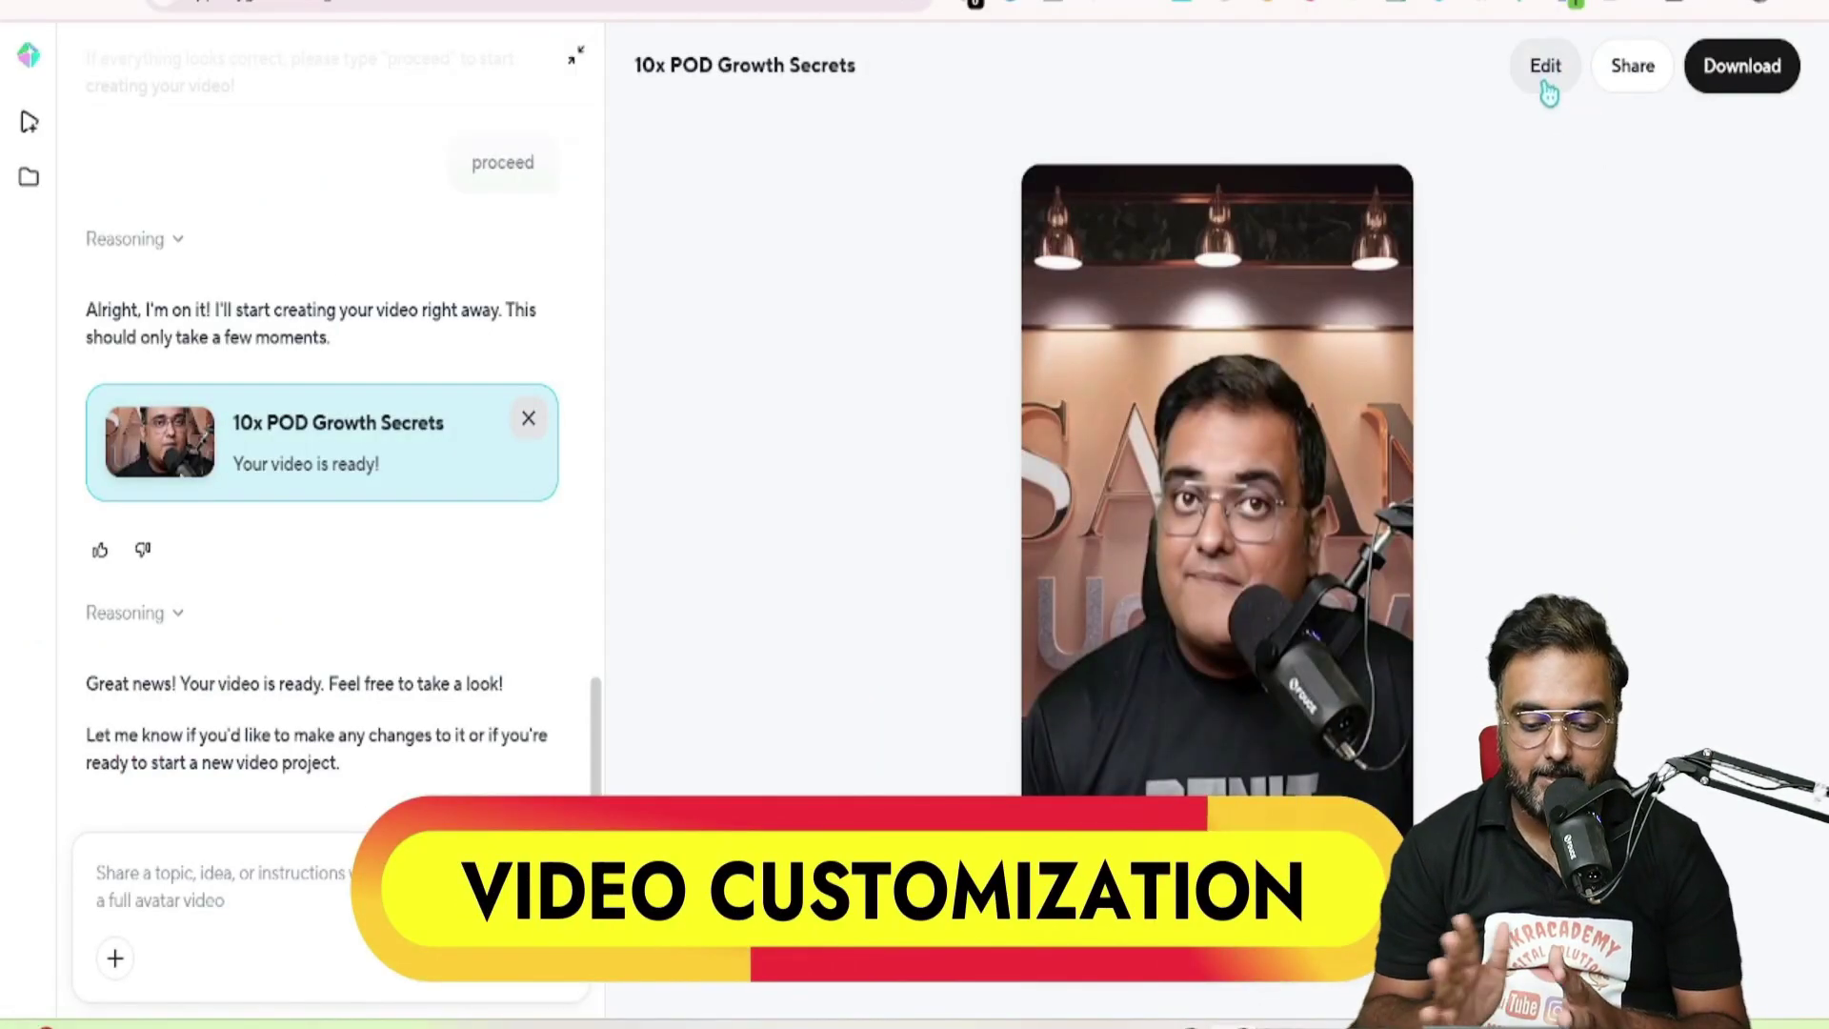
Show the video's editing settings and box the script, avatar, voice and music sections in red
left_click(1546, 67)
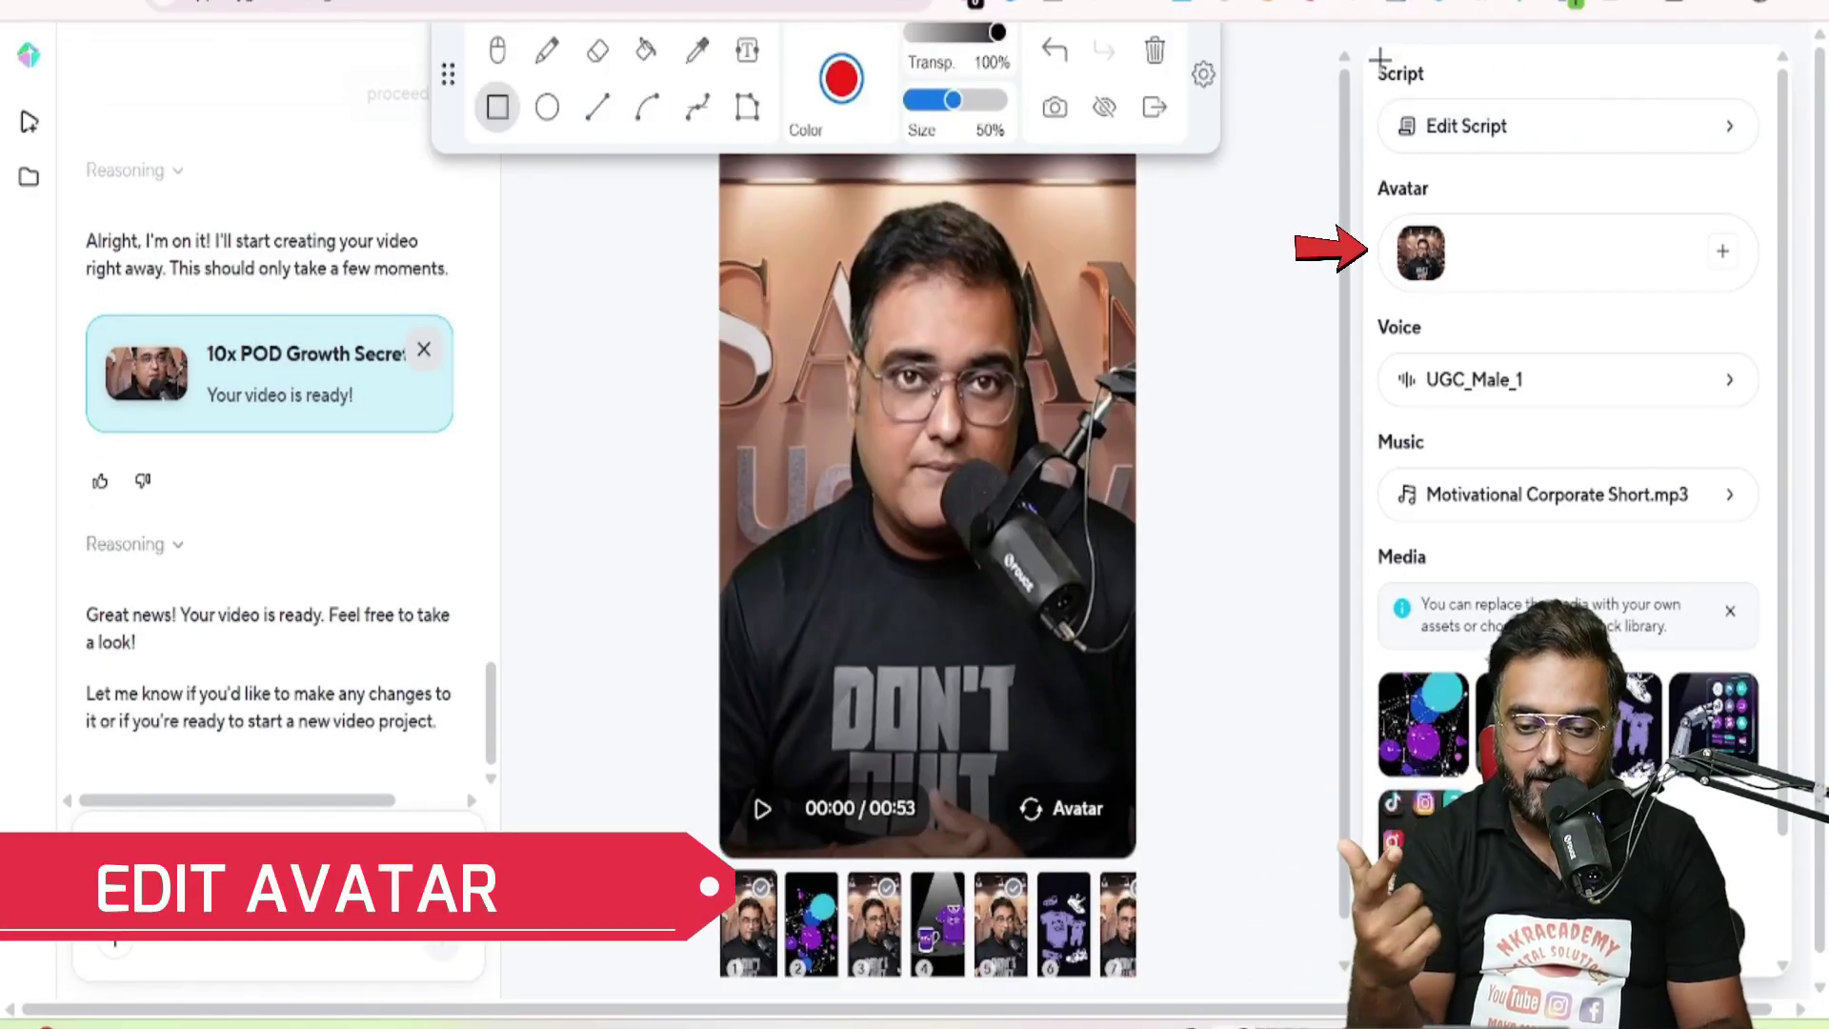
left_click_drag(1381, 61, 1776, 164)
left_click_drag(1362, 172, 1772, 297)
left_click_drag(1358, 298, 1777, 420)
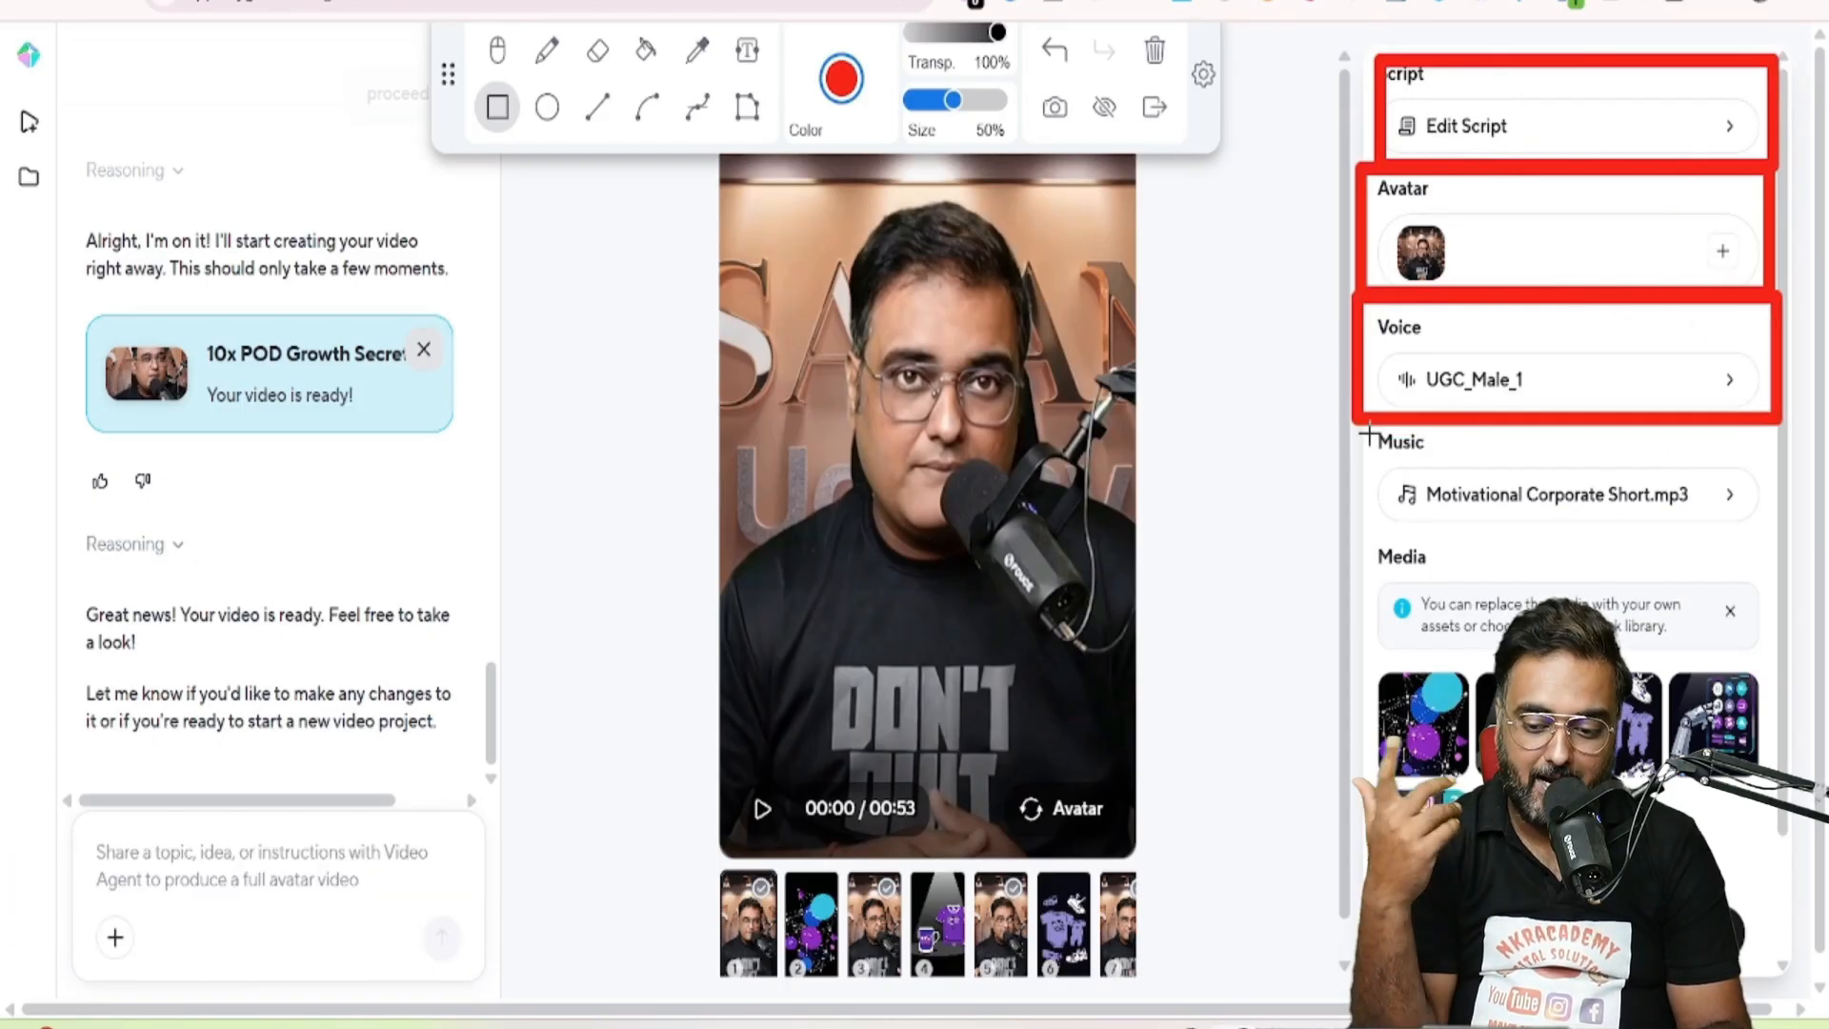
mouse_move(1357, 421)
left_mouse_down()
mouse_move(1660, 527)
mouse_move(1779, 526)
left_mouse_up()
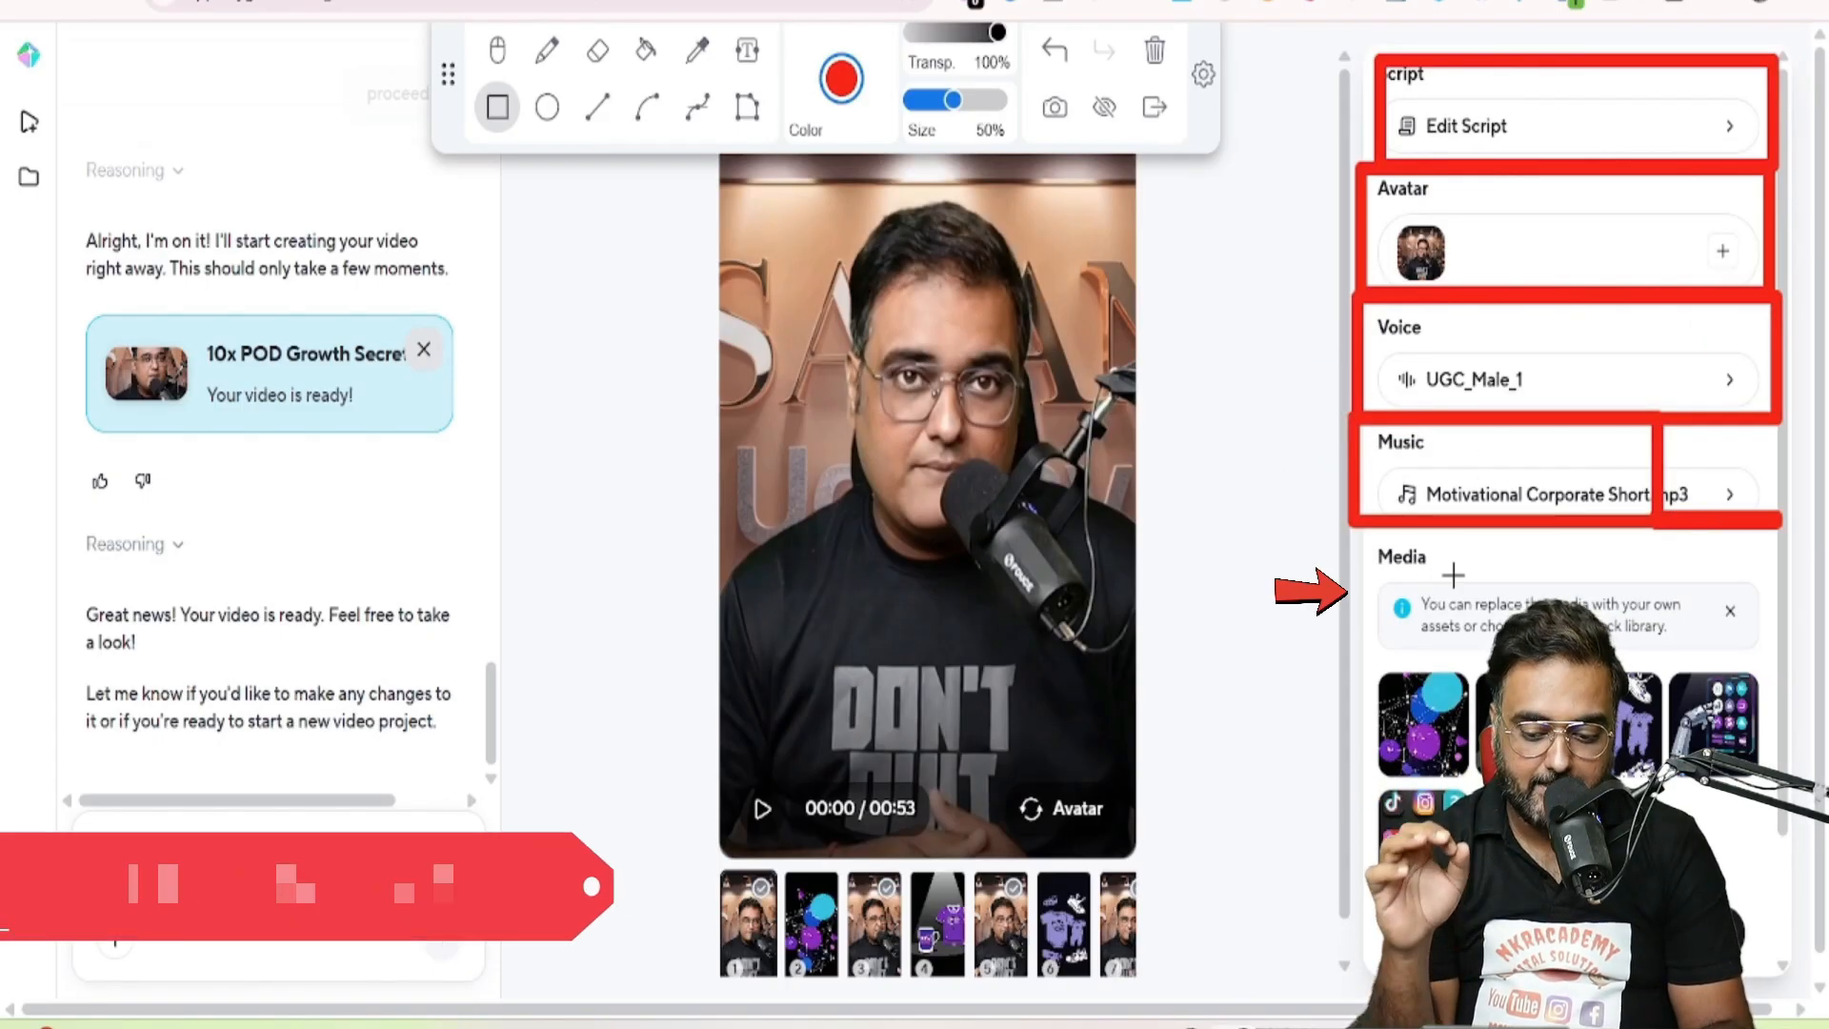
Box the media section, then choose a new caption style for the video
left_click_drag(1368, 538, 1792, 655)
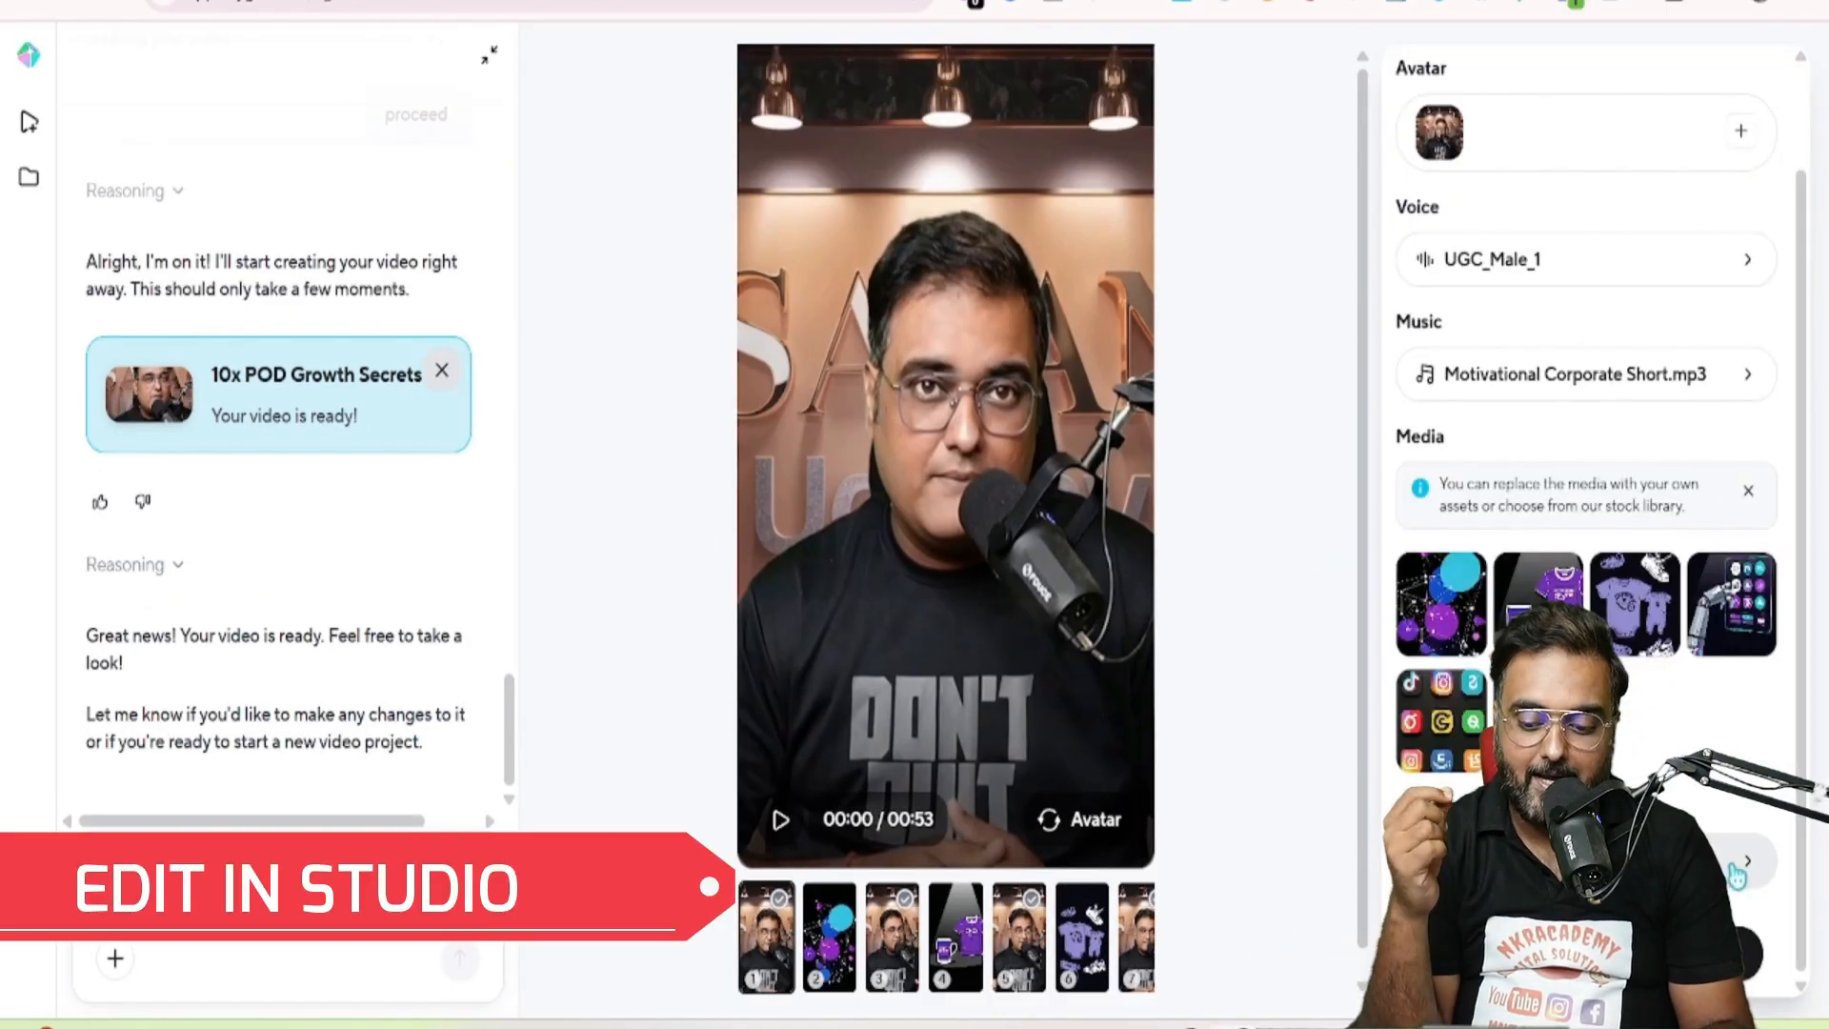
left_click(1747, 864)
scroll(1586, 429, "down", 5)
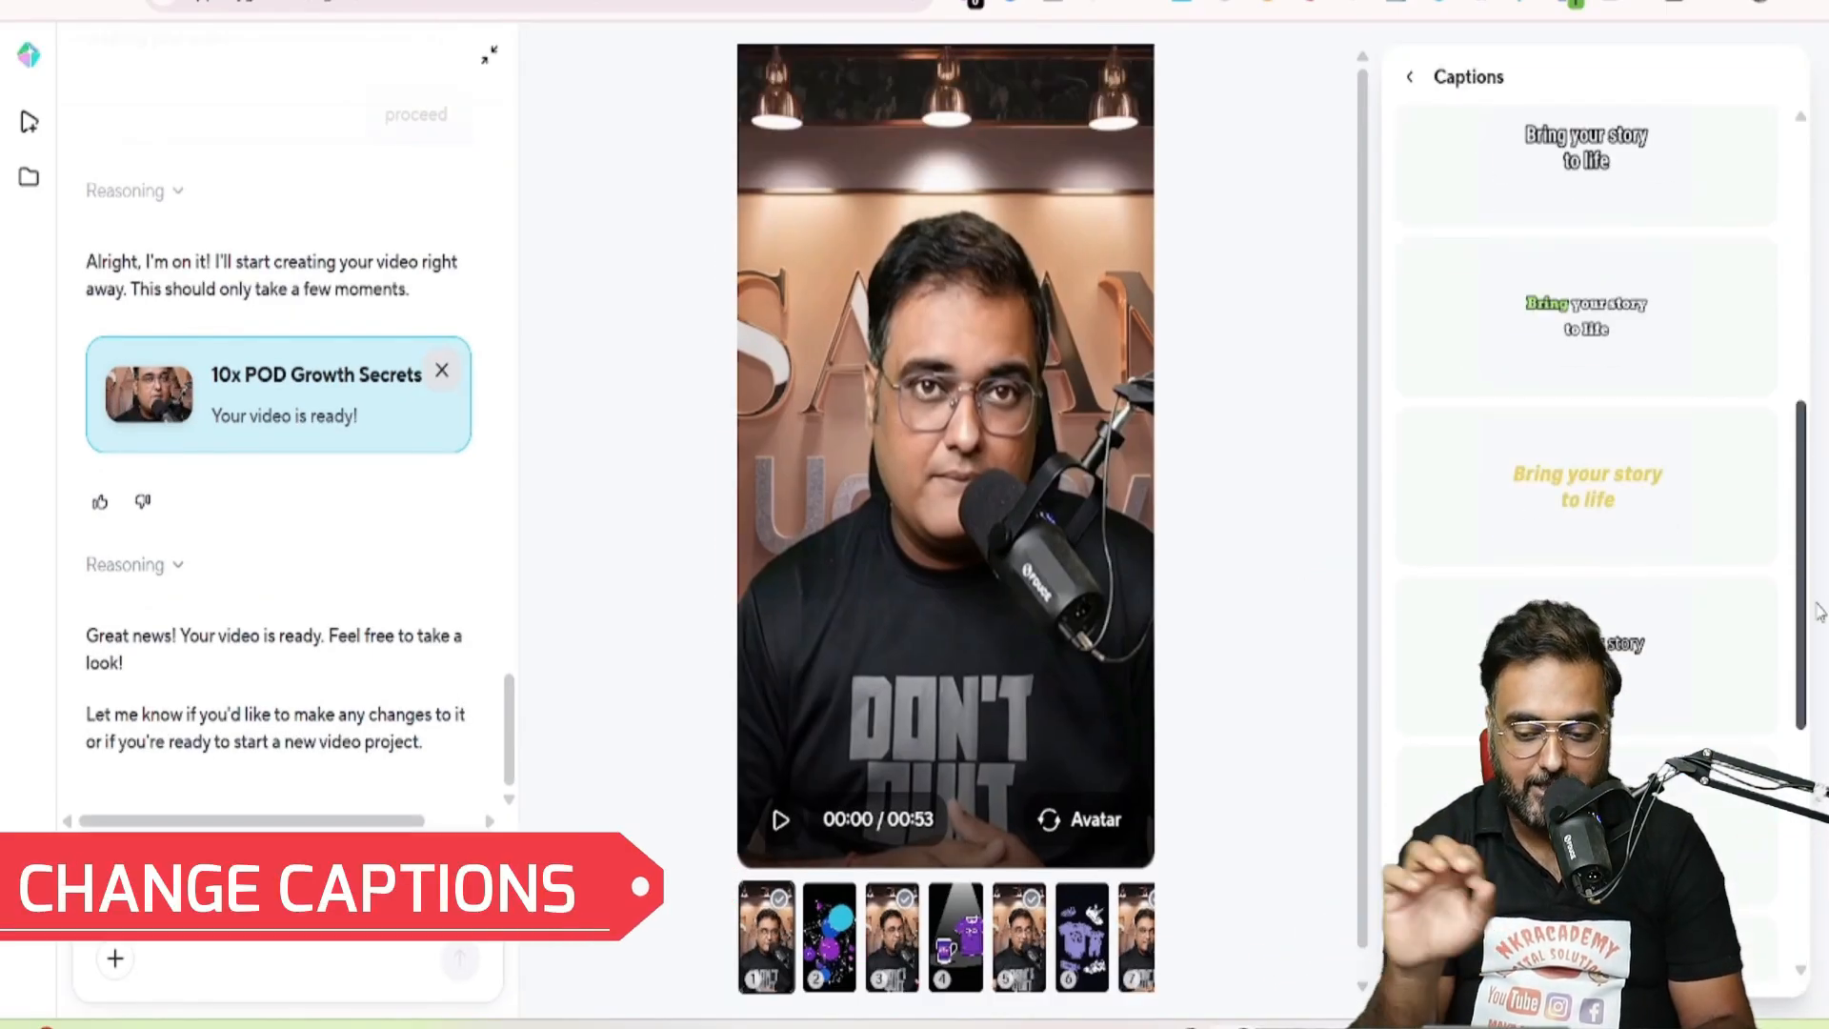
scroll(1586, 428, "up", 1)
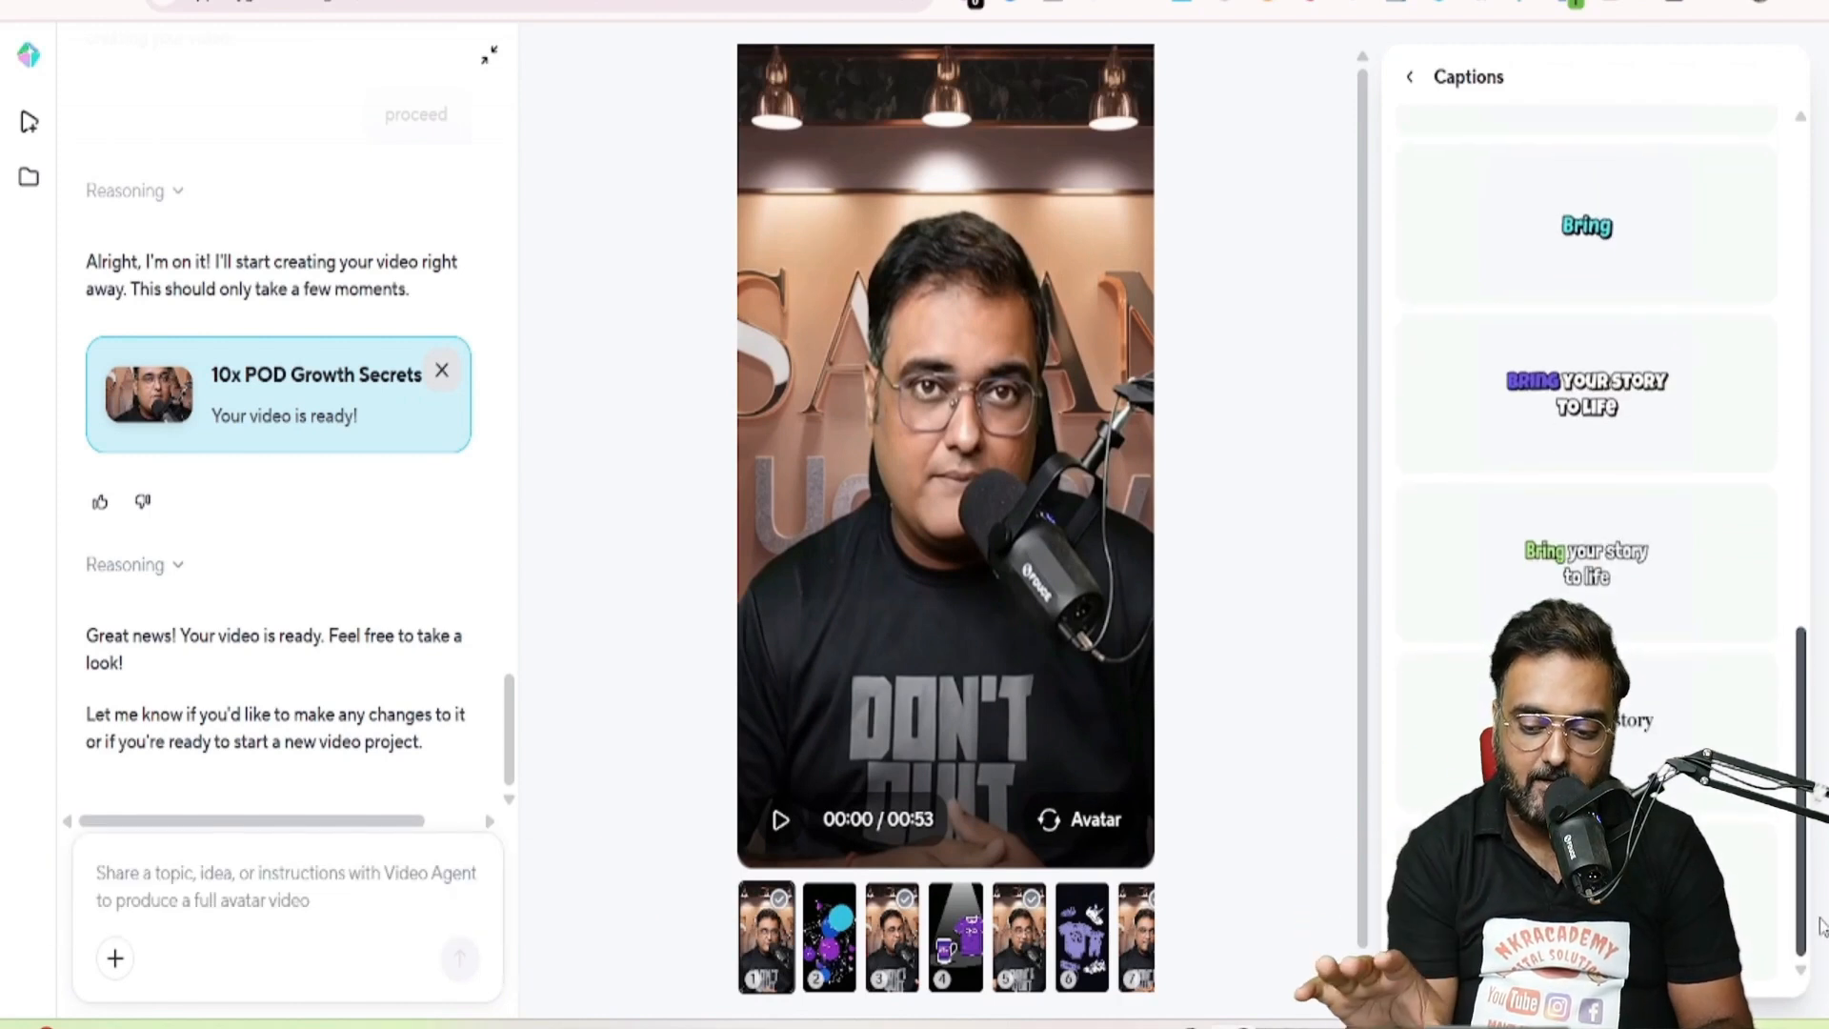
left_click(1594, 560)
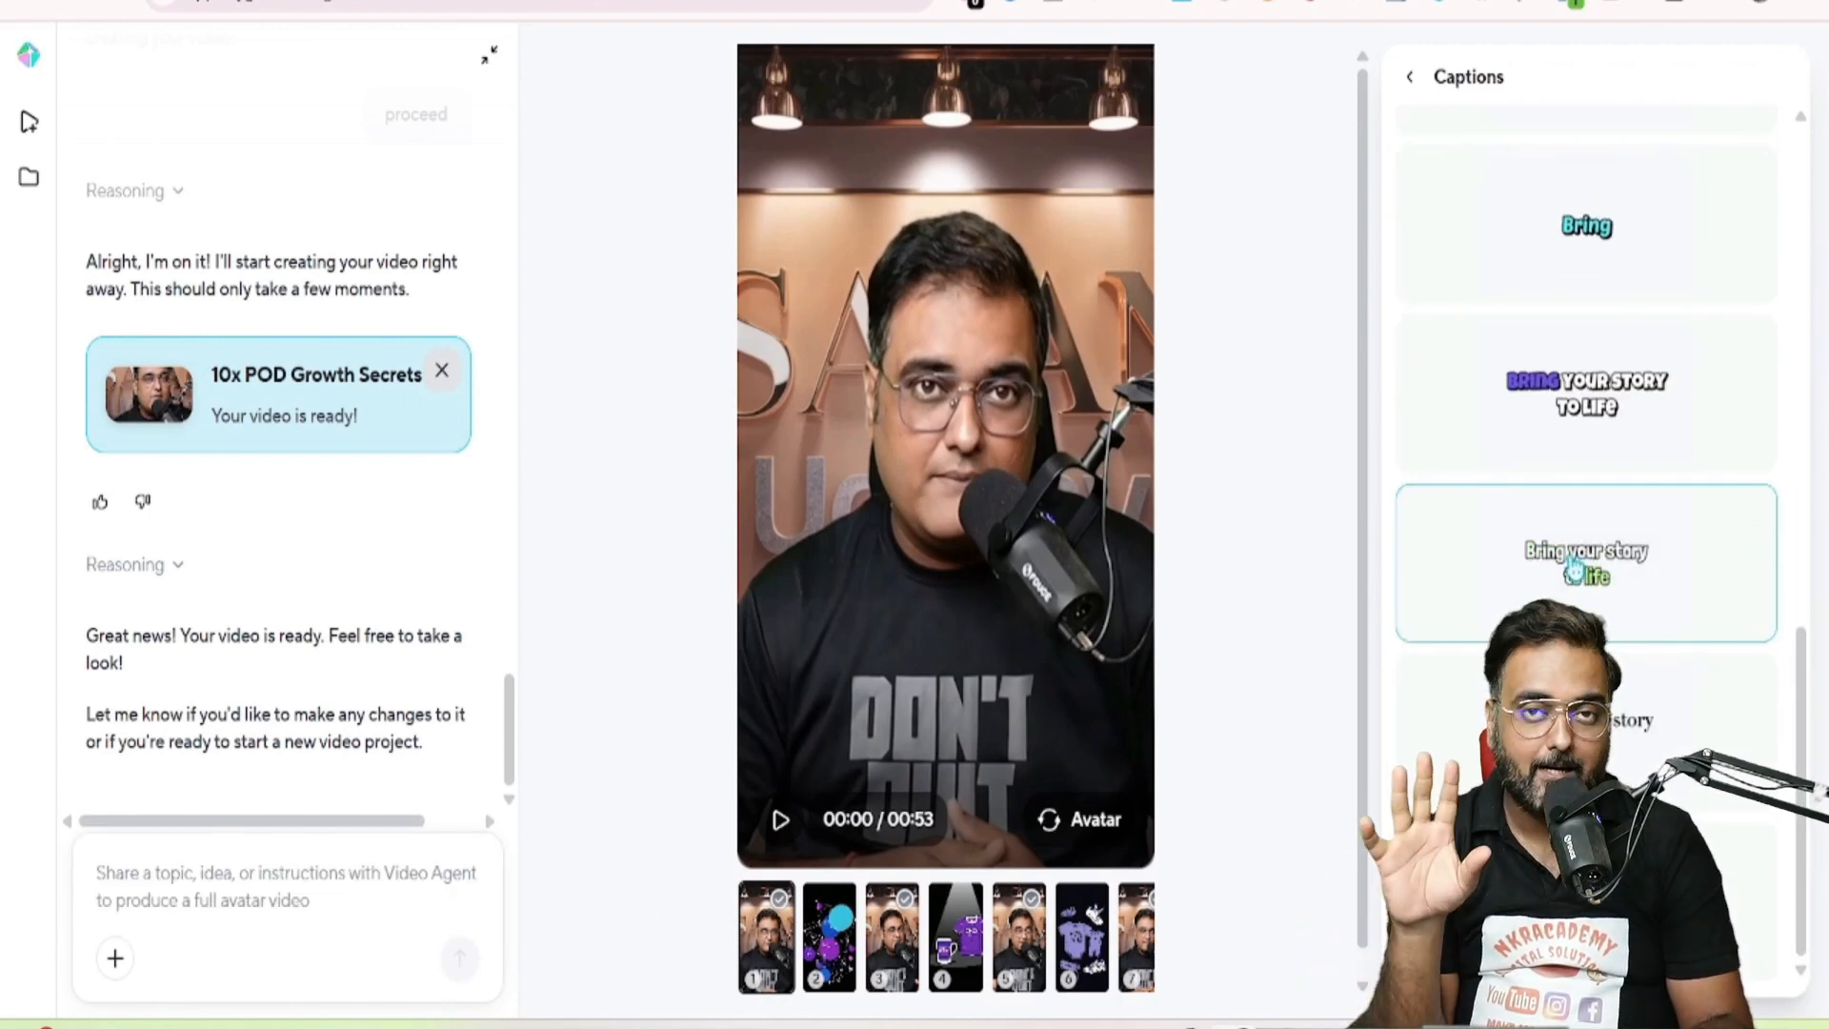
left_click(1586, 565)
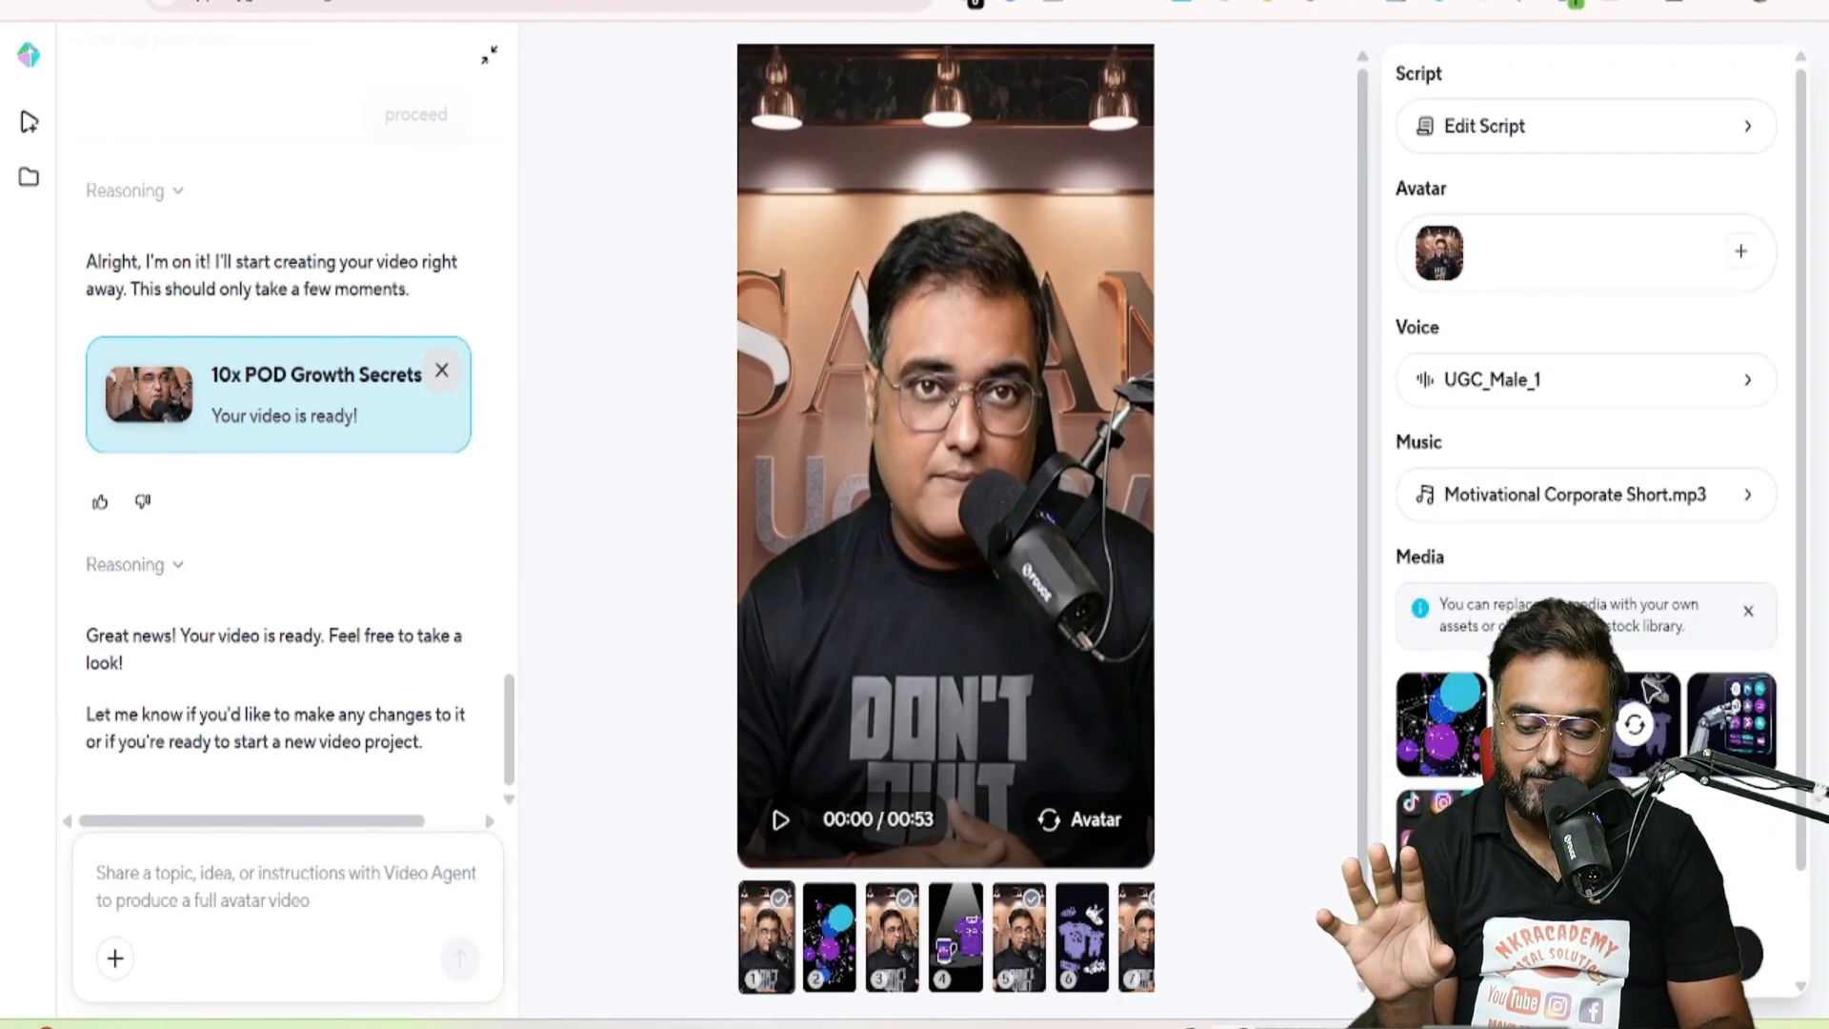
Jump the preview to the second scene and glance at the narration voice list without changing it
left_click(1643, 716)
scroll(1643, 572, "up", 2)
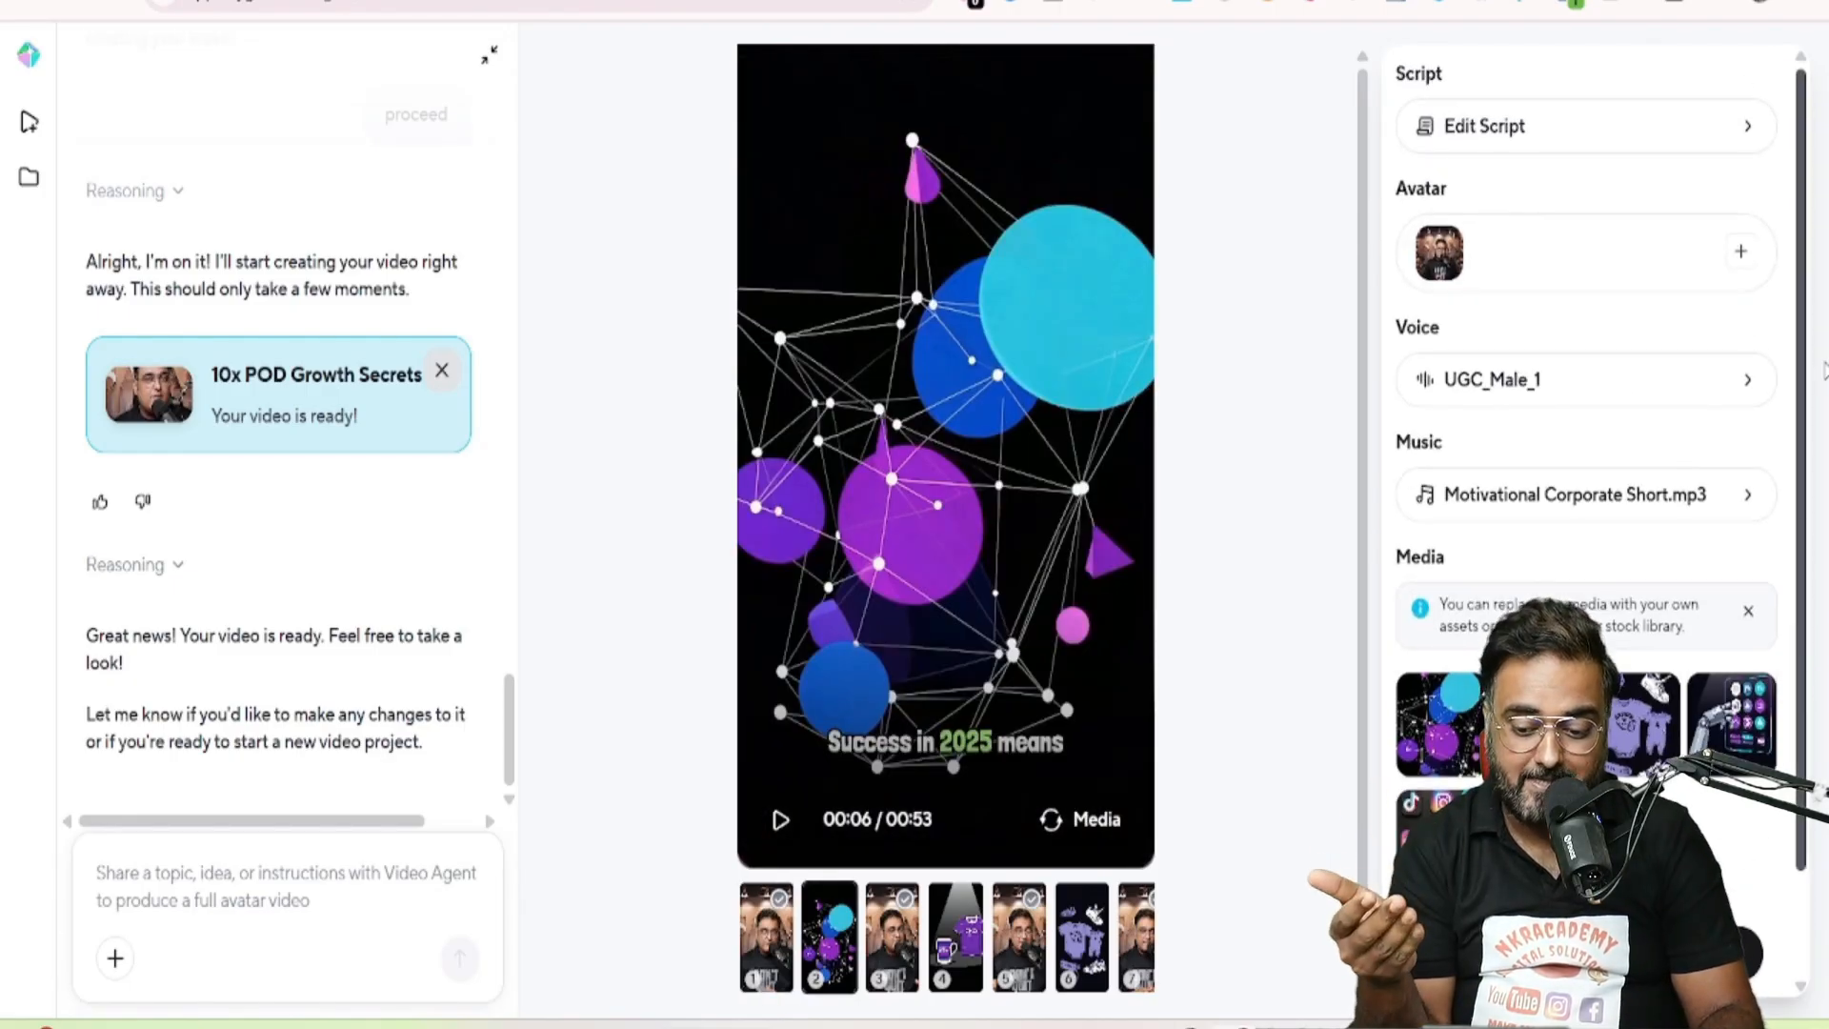
left_click(1728, 387)
left_click(1410, 76)
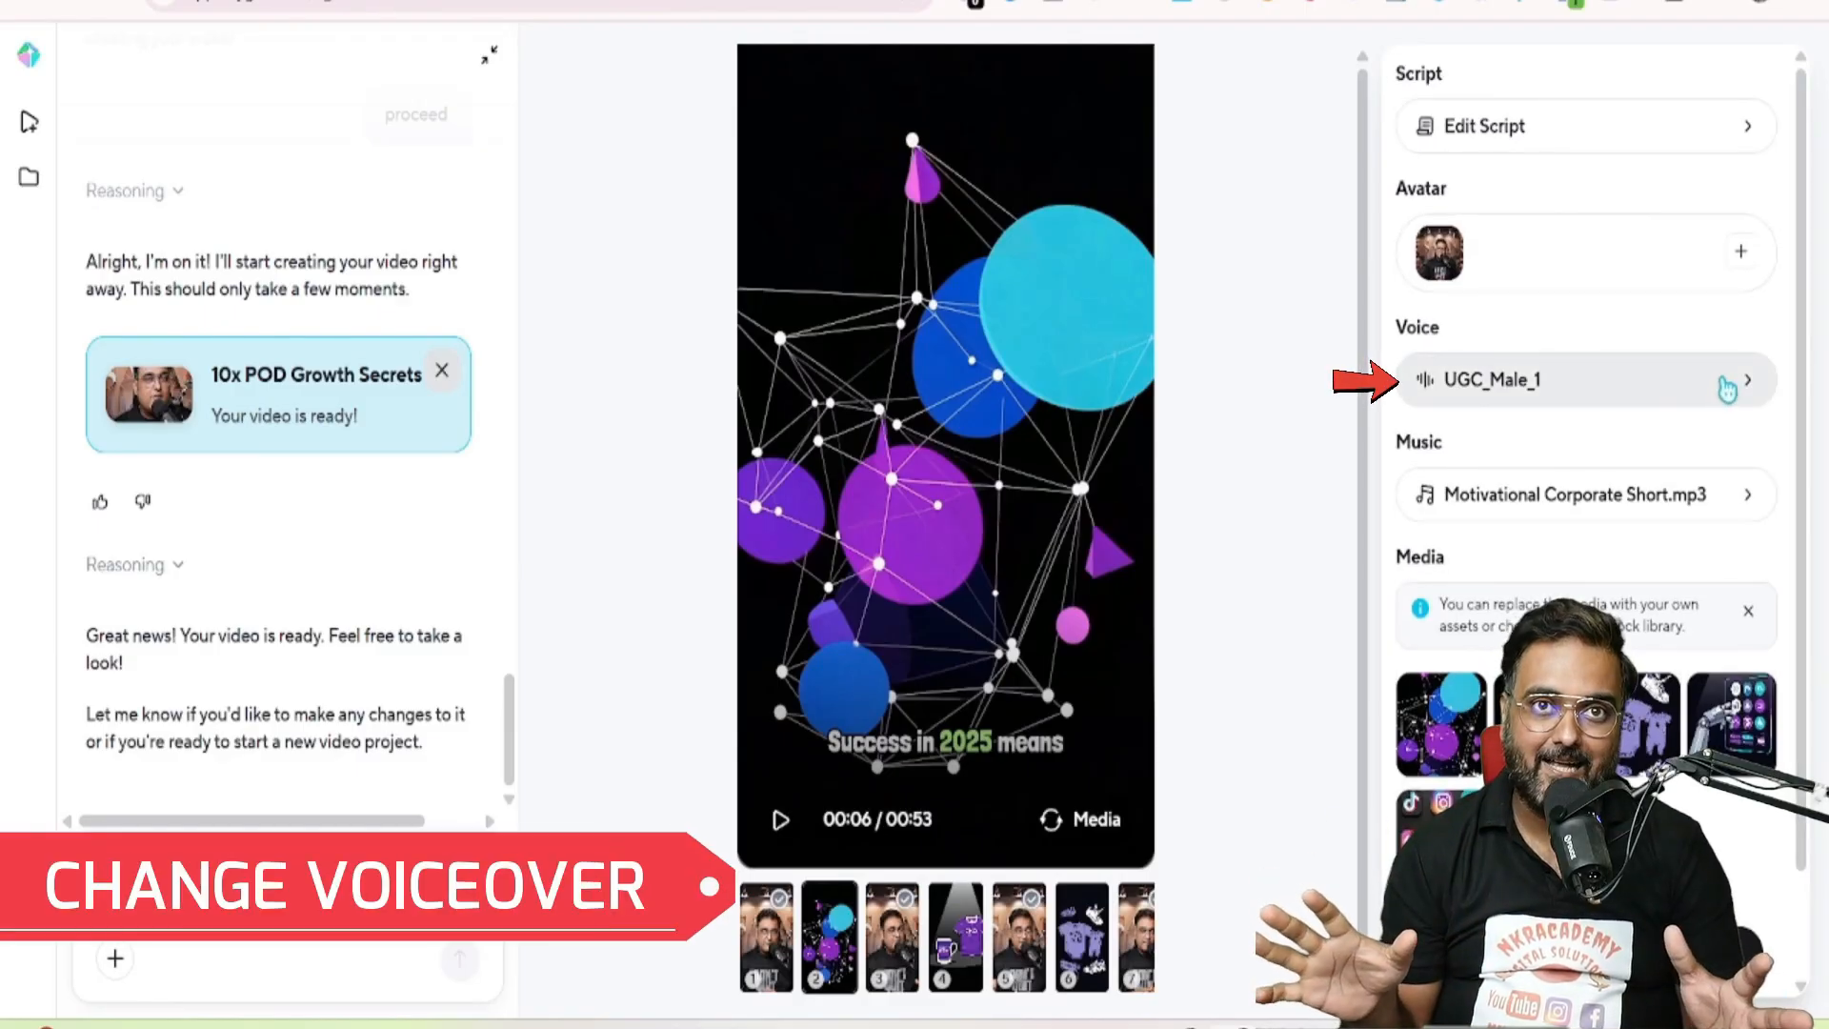
Switch the narration to the cloned Broadcaster voice from My voices
left_click(1727, 388)
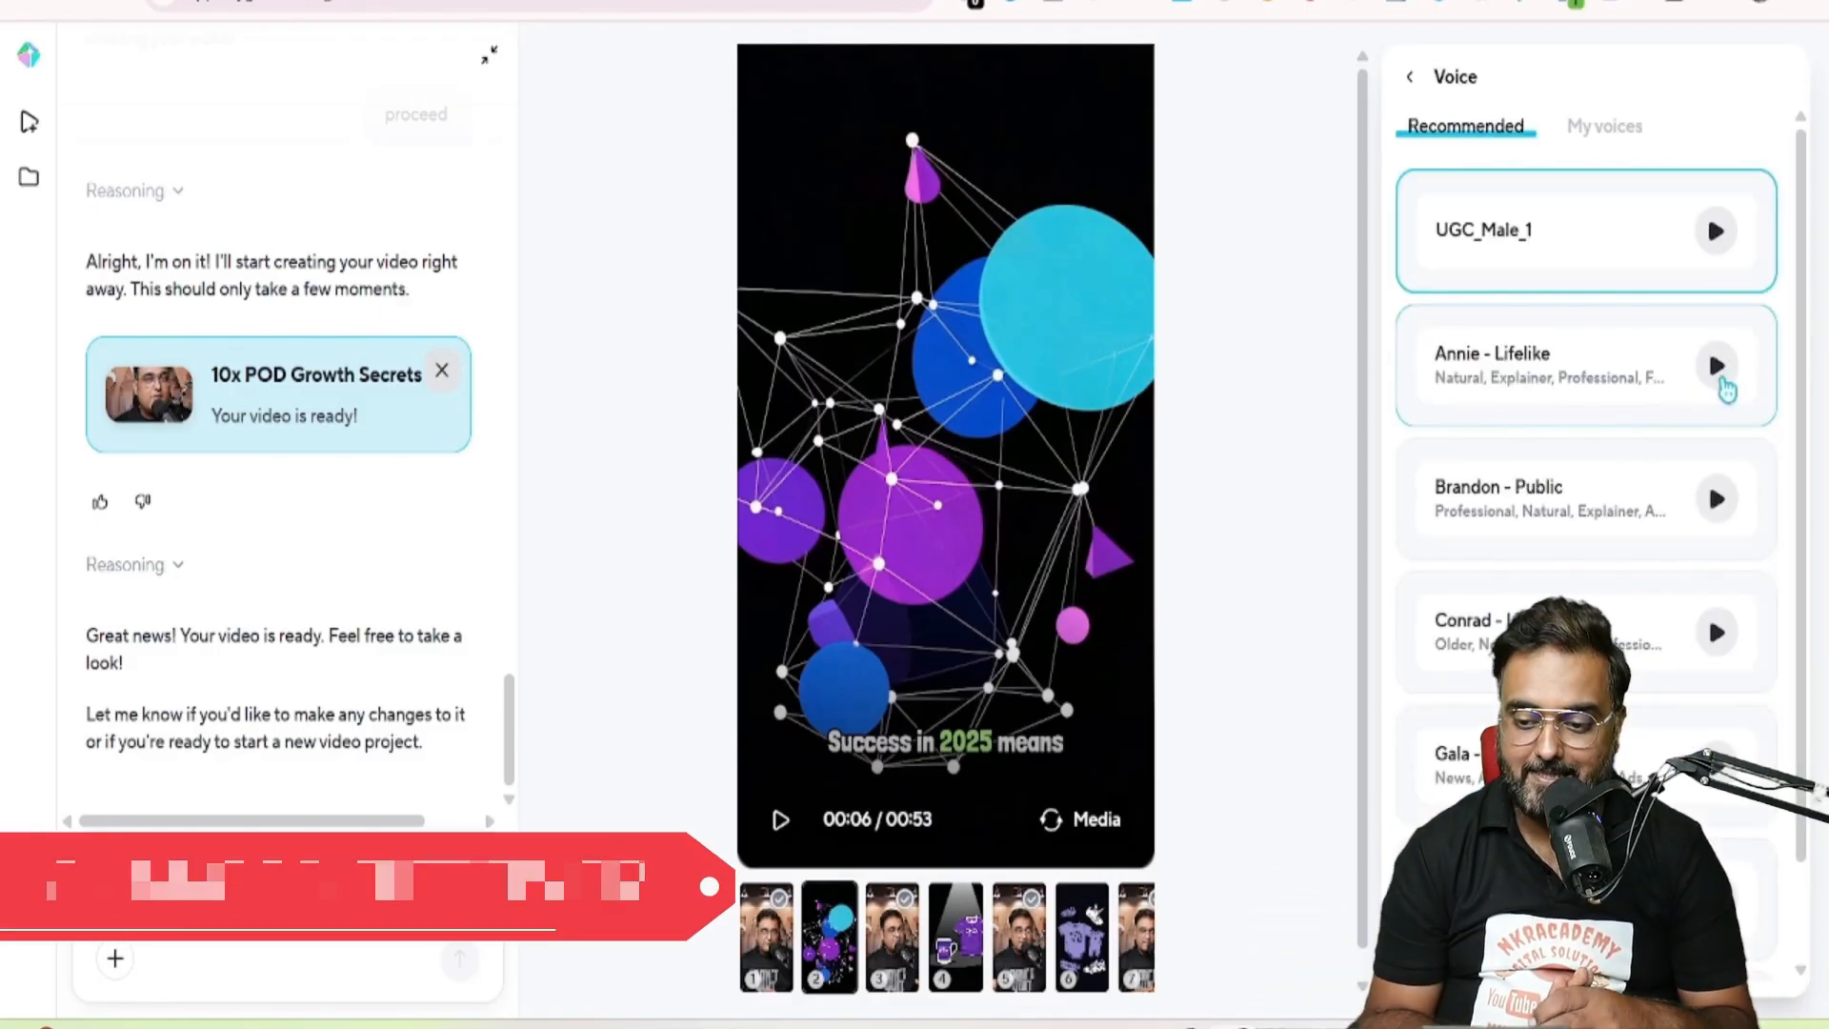
left_click(1606, 126)
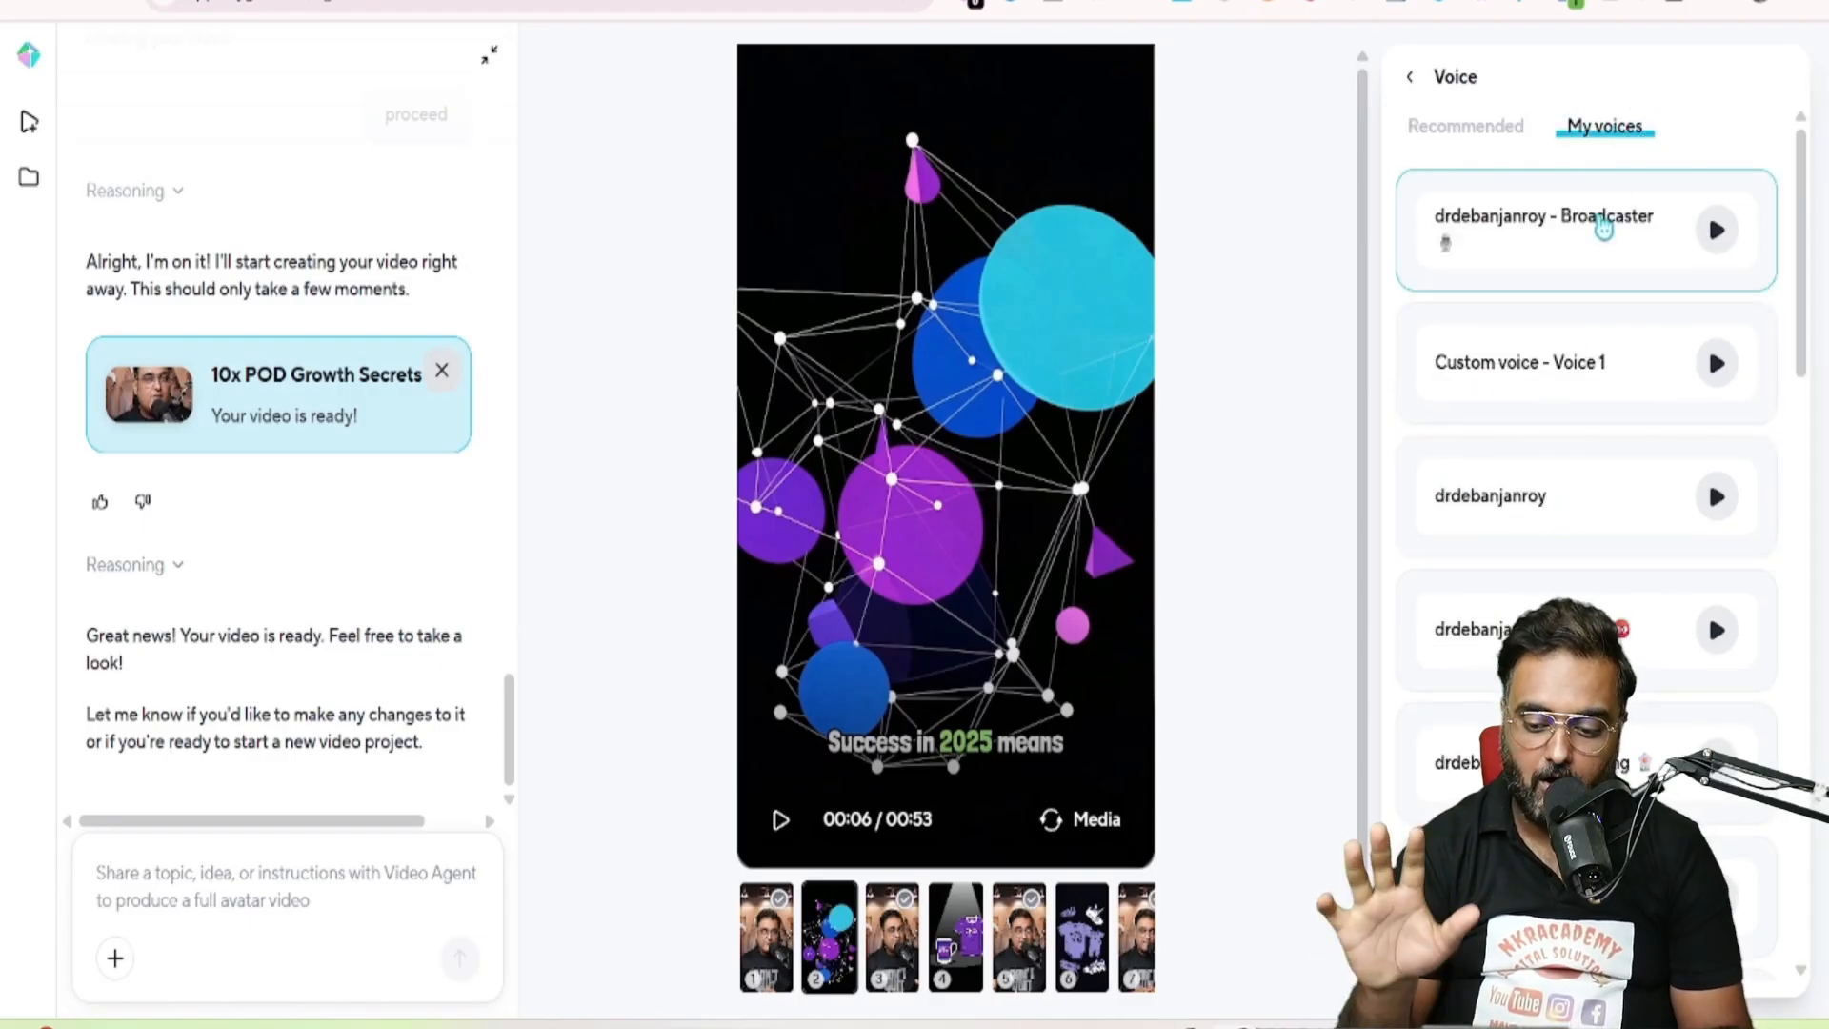
left_click(1663, 229)
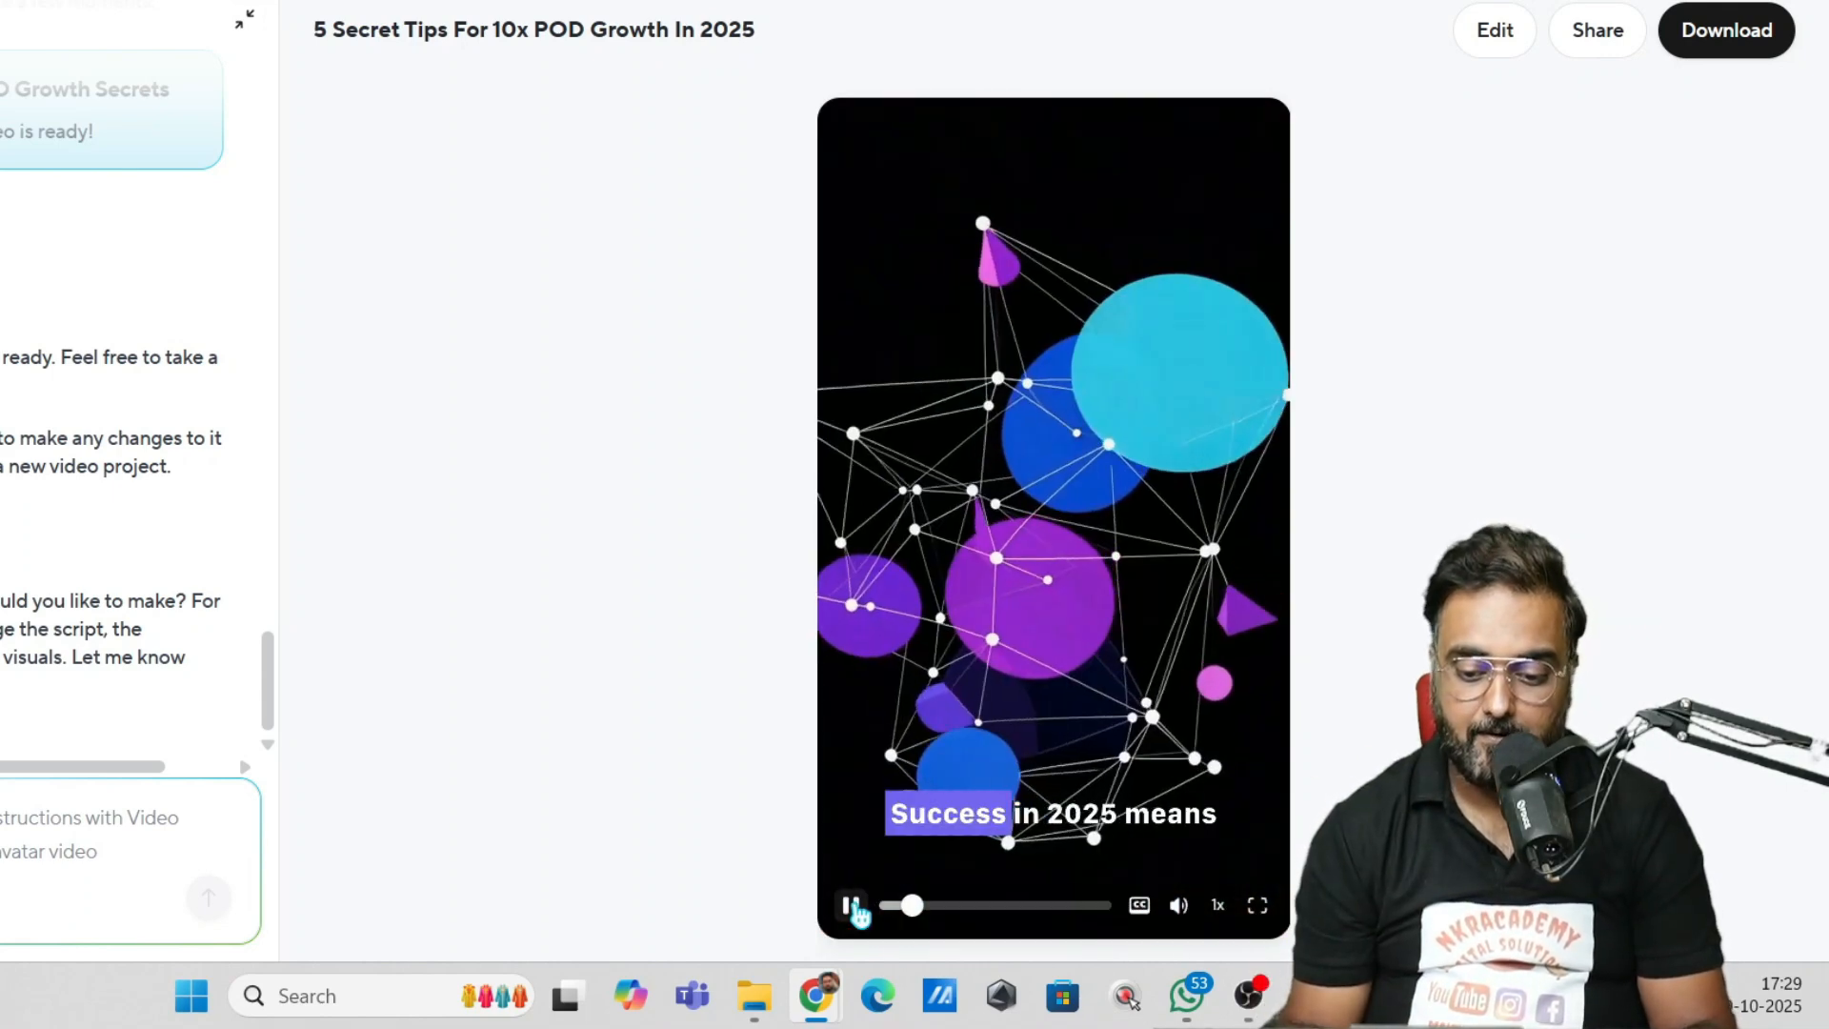
Pause playback and move the POD growth video into the studio editor
left_click(853, 906)
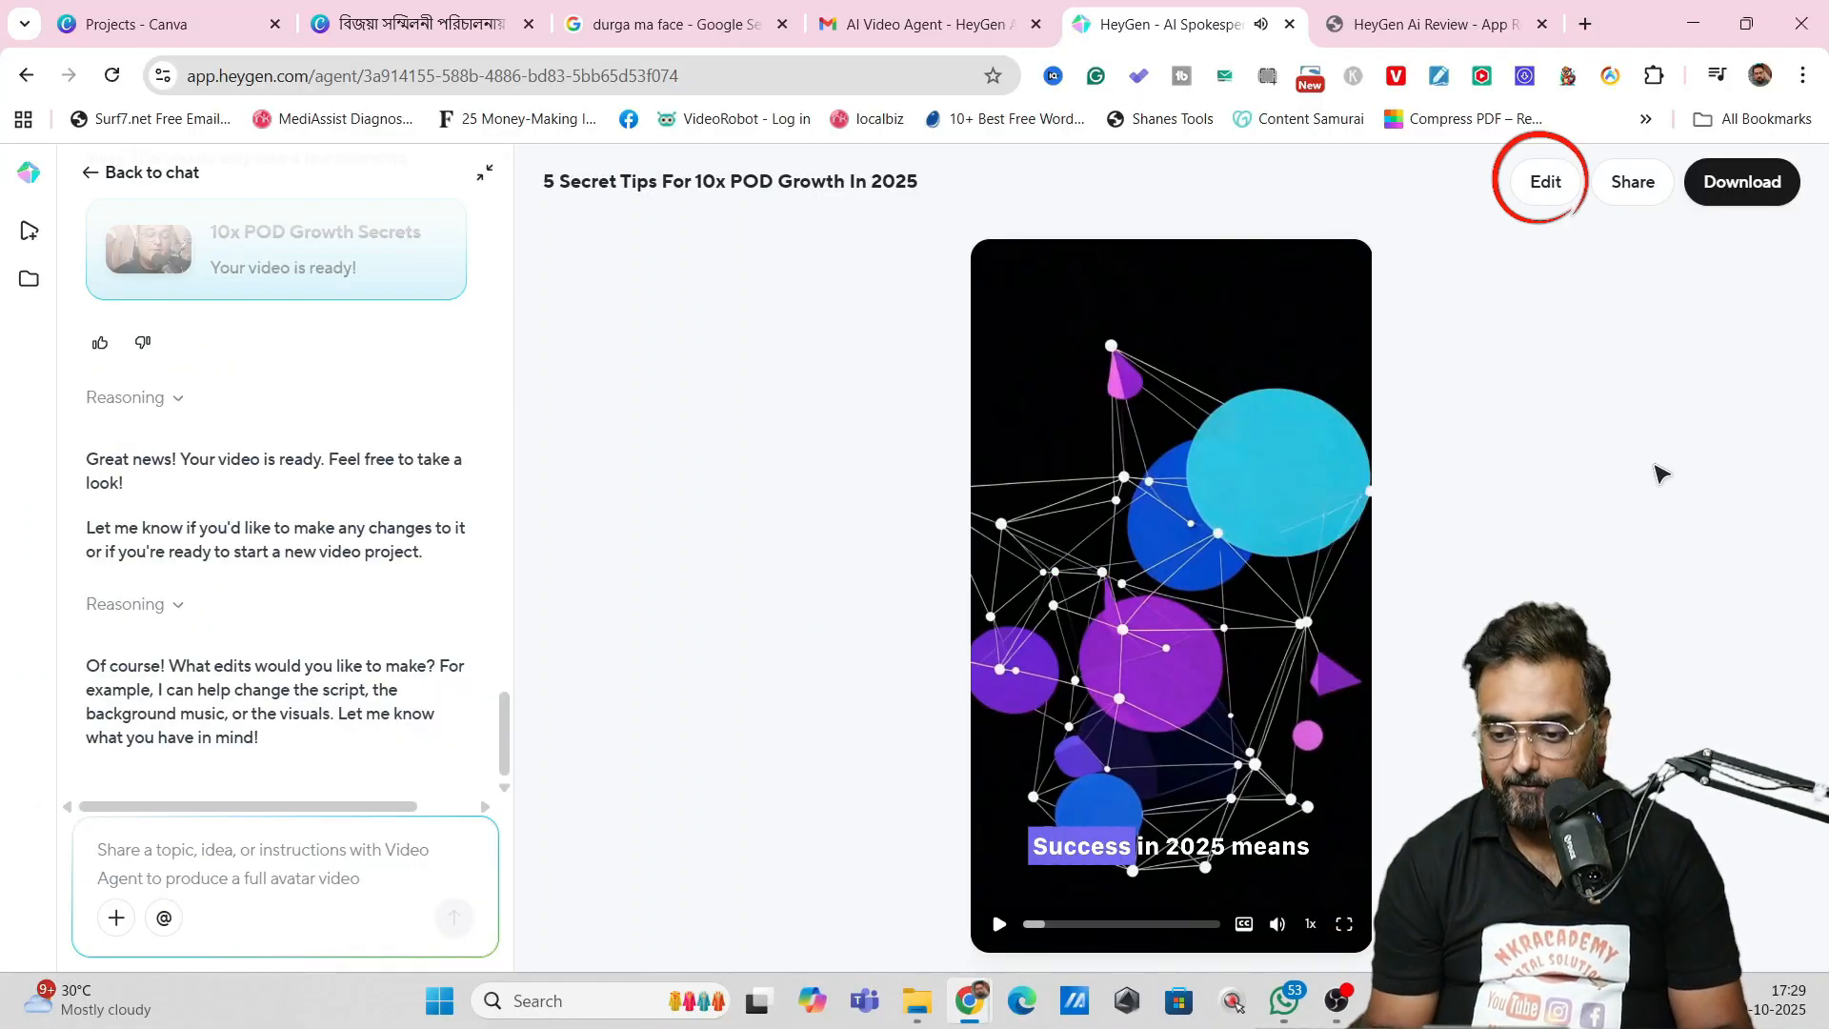
left_click(1546, 181)
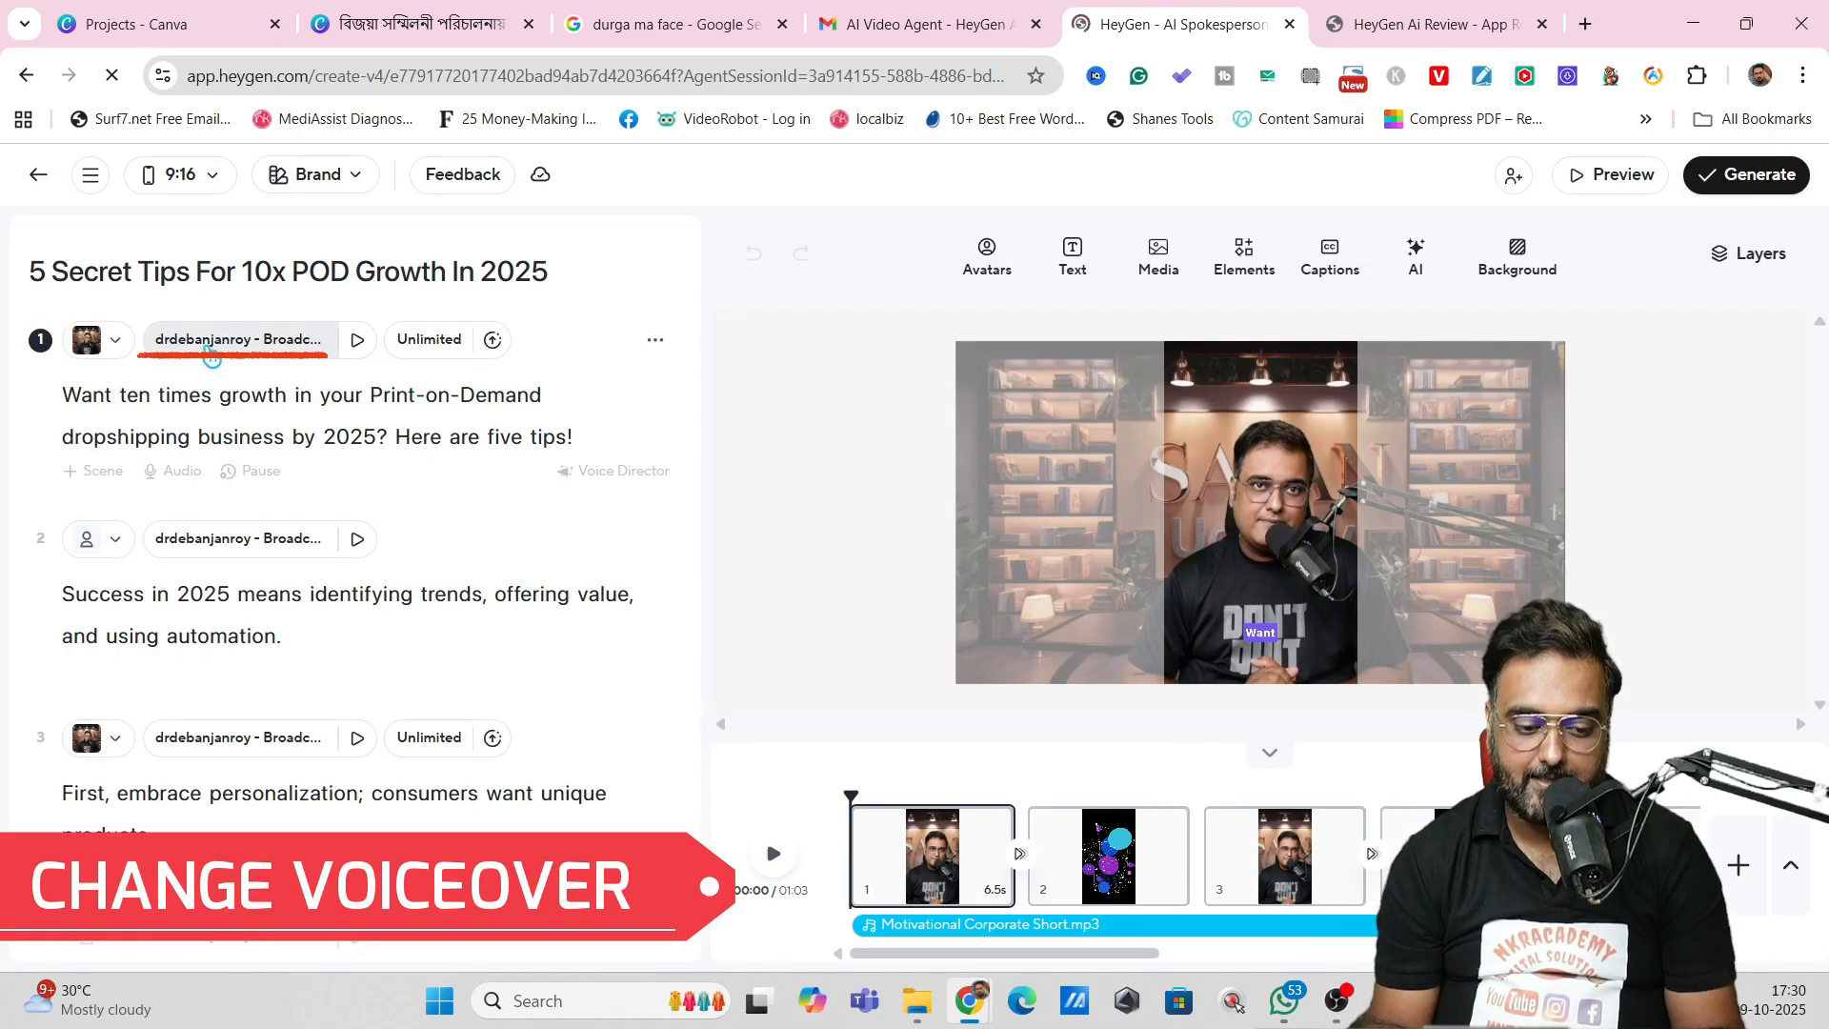
left_click(98, 339)
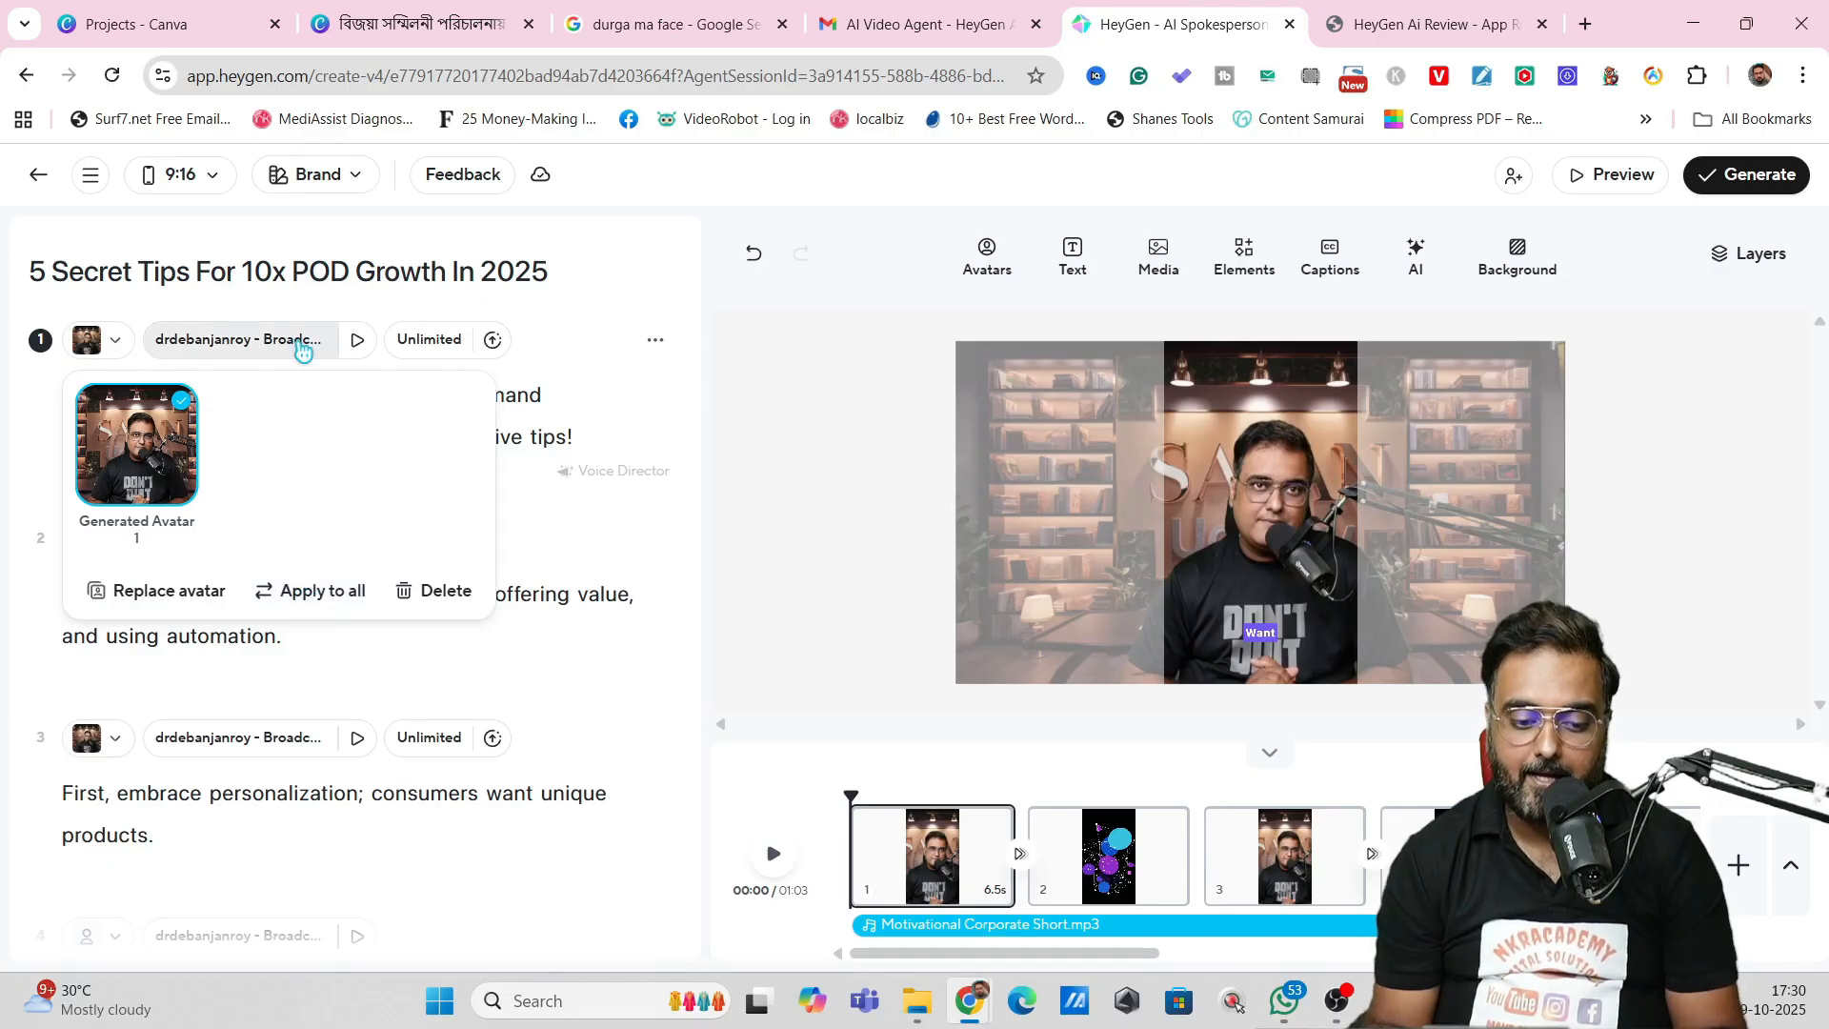
left_click(303, 343)
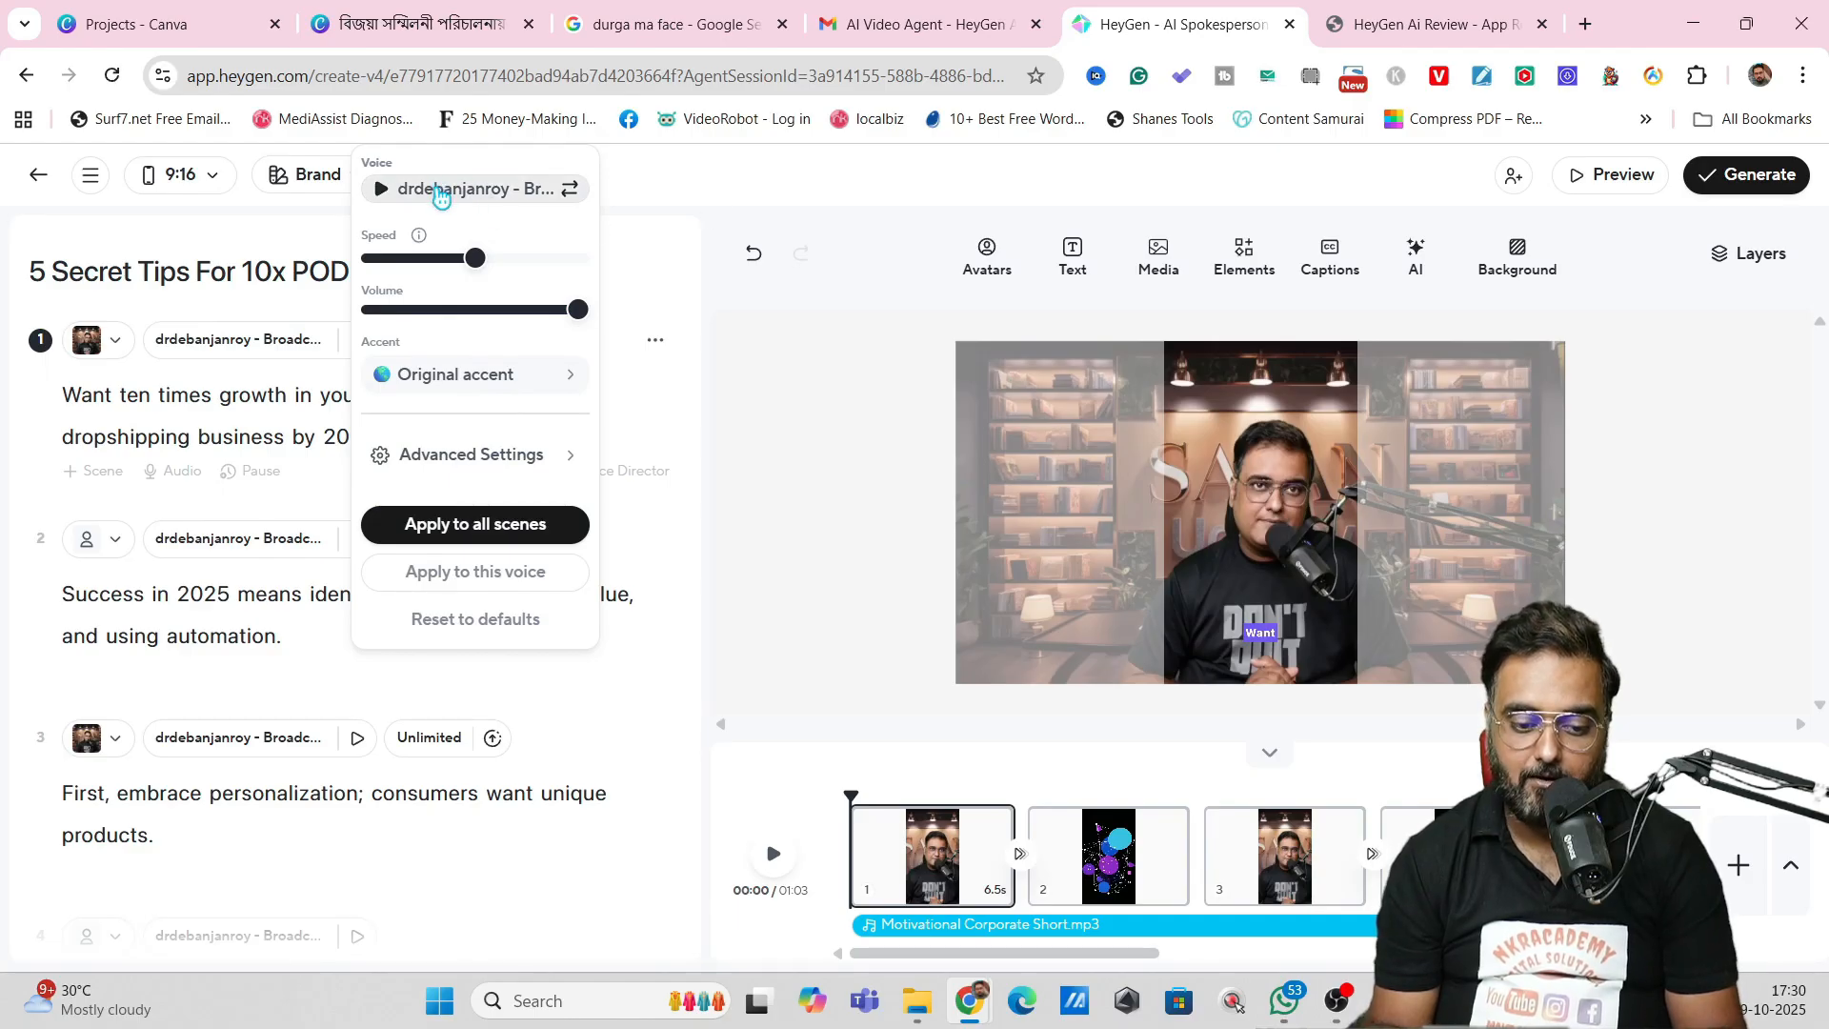
left_click(441, 189)
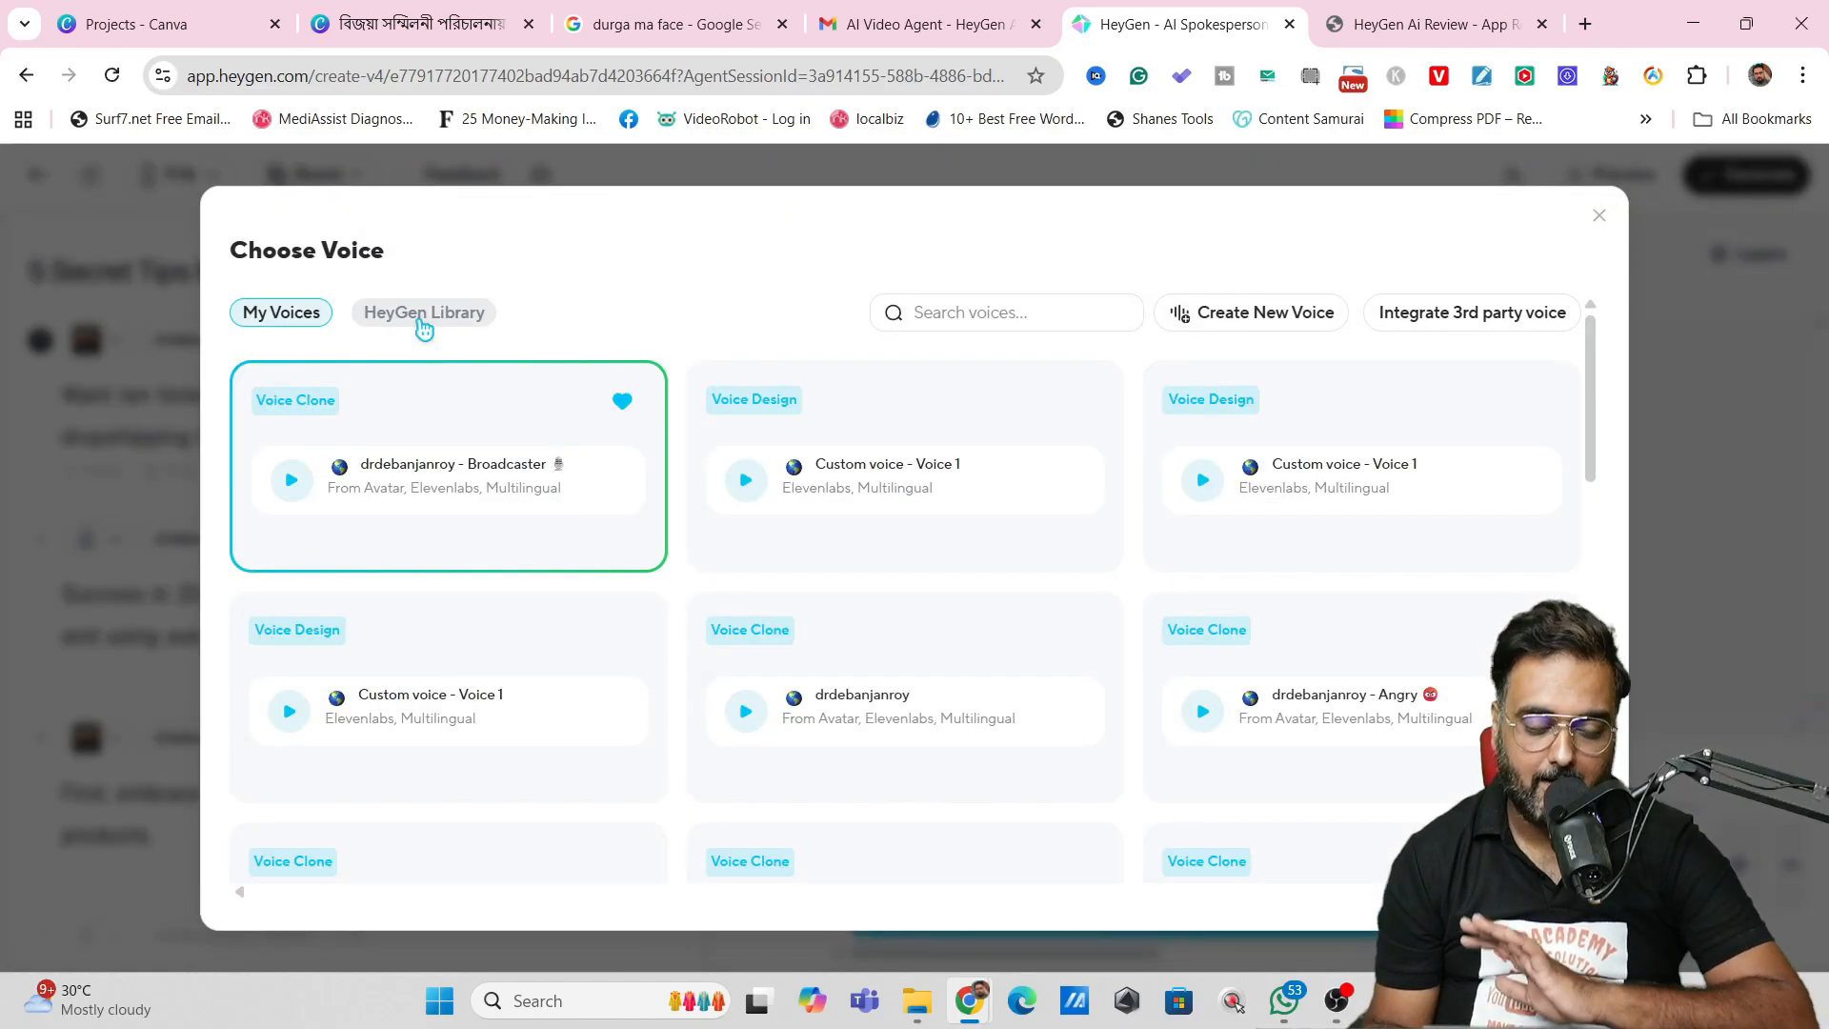
left_click(1603, 218)
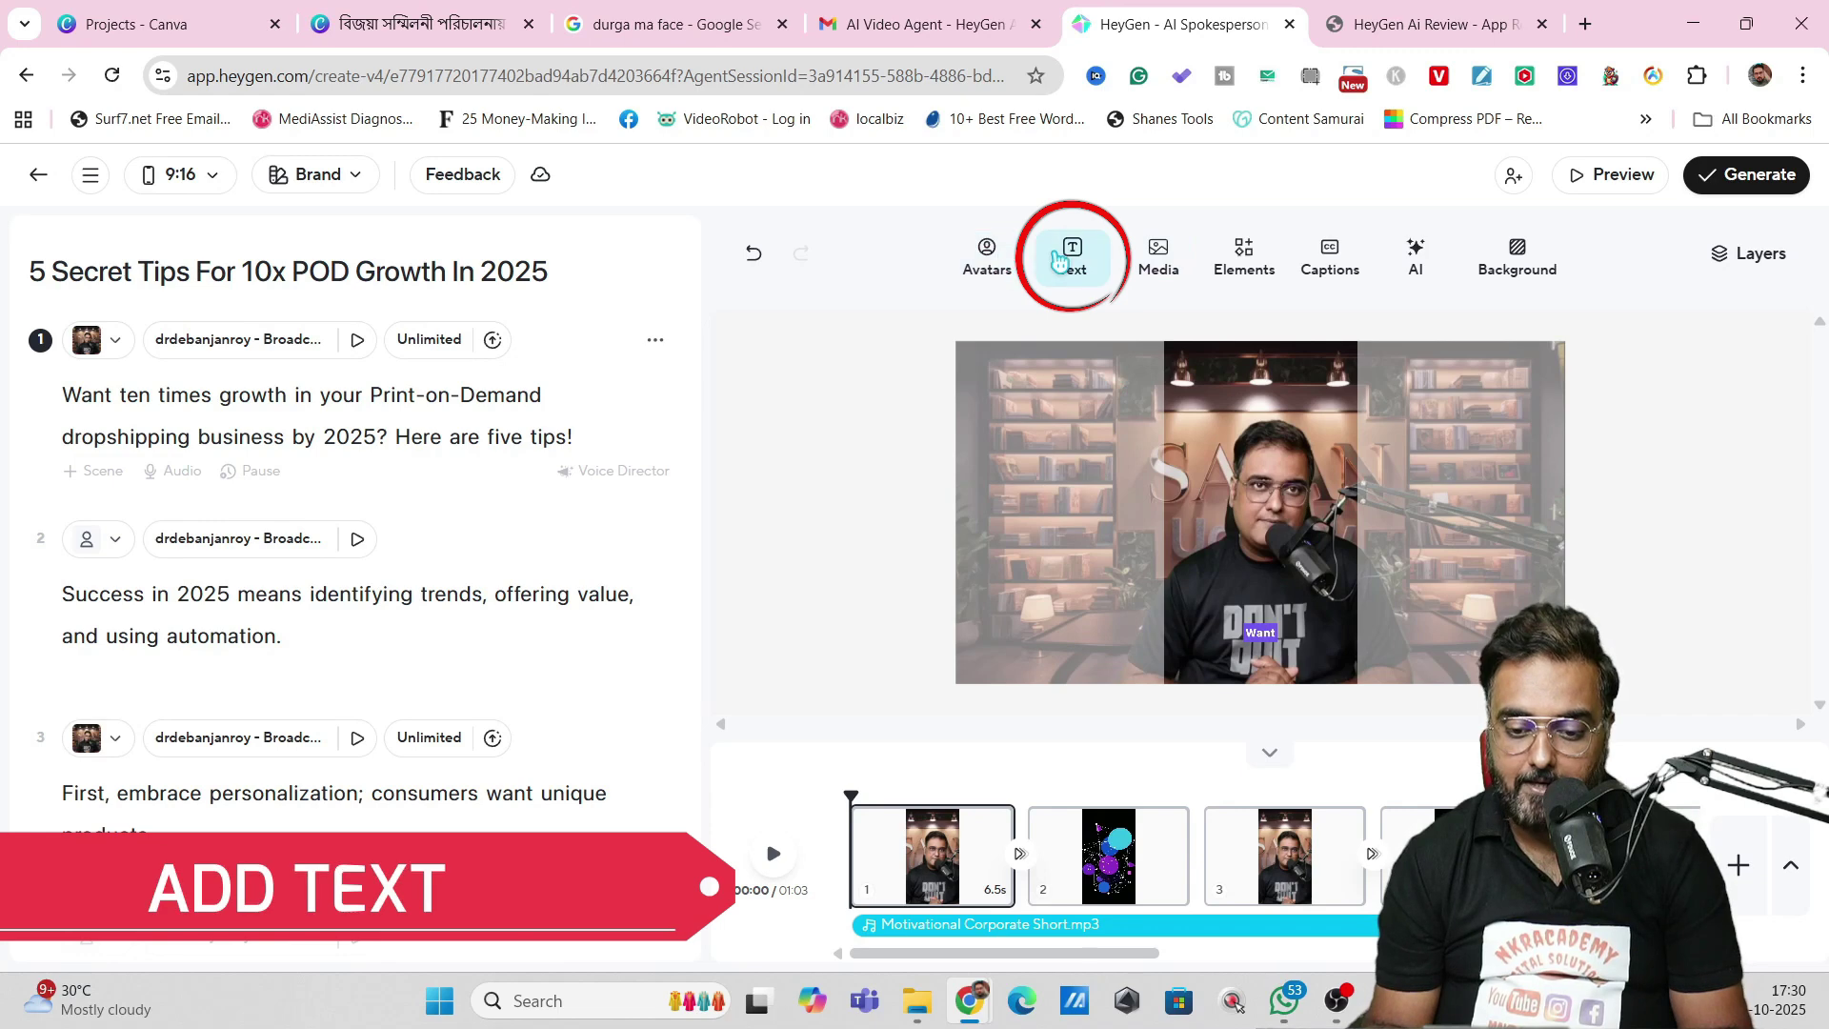
Browse the text styles, then the media library's stock images and video clips
left_click(1068, 258)
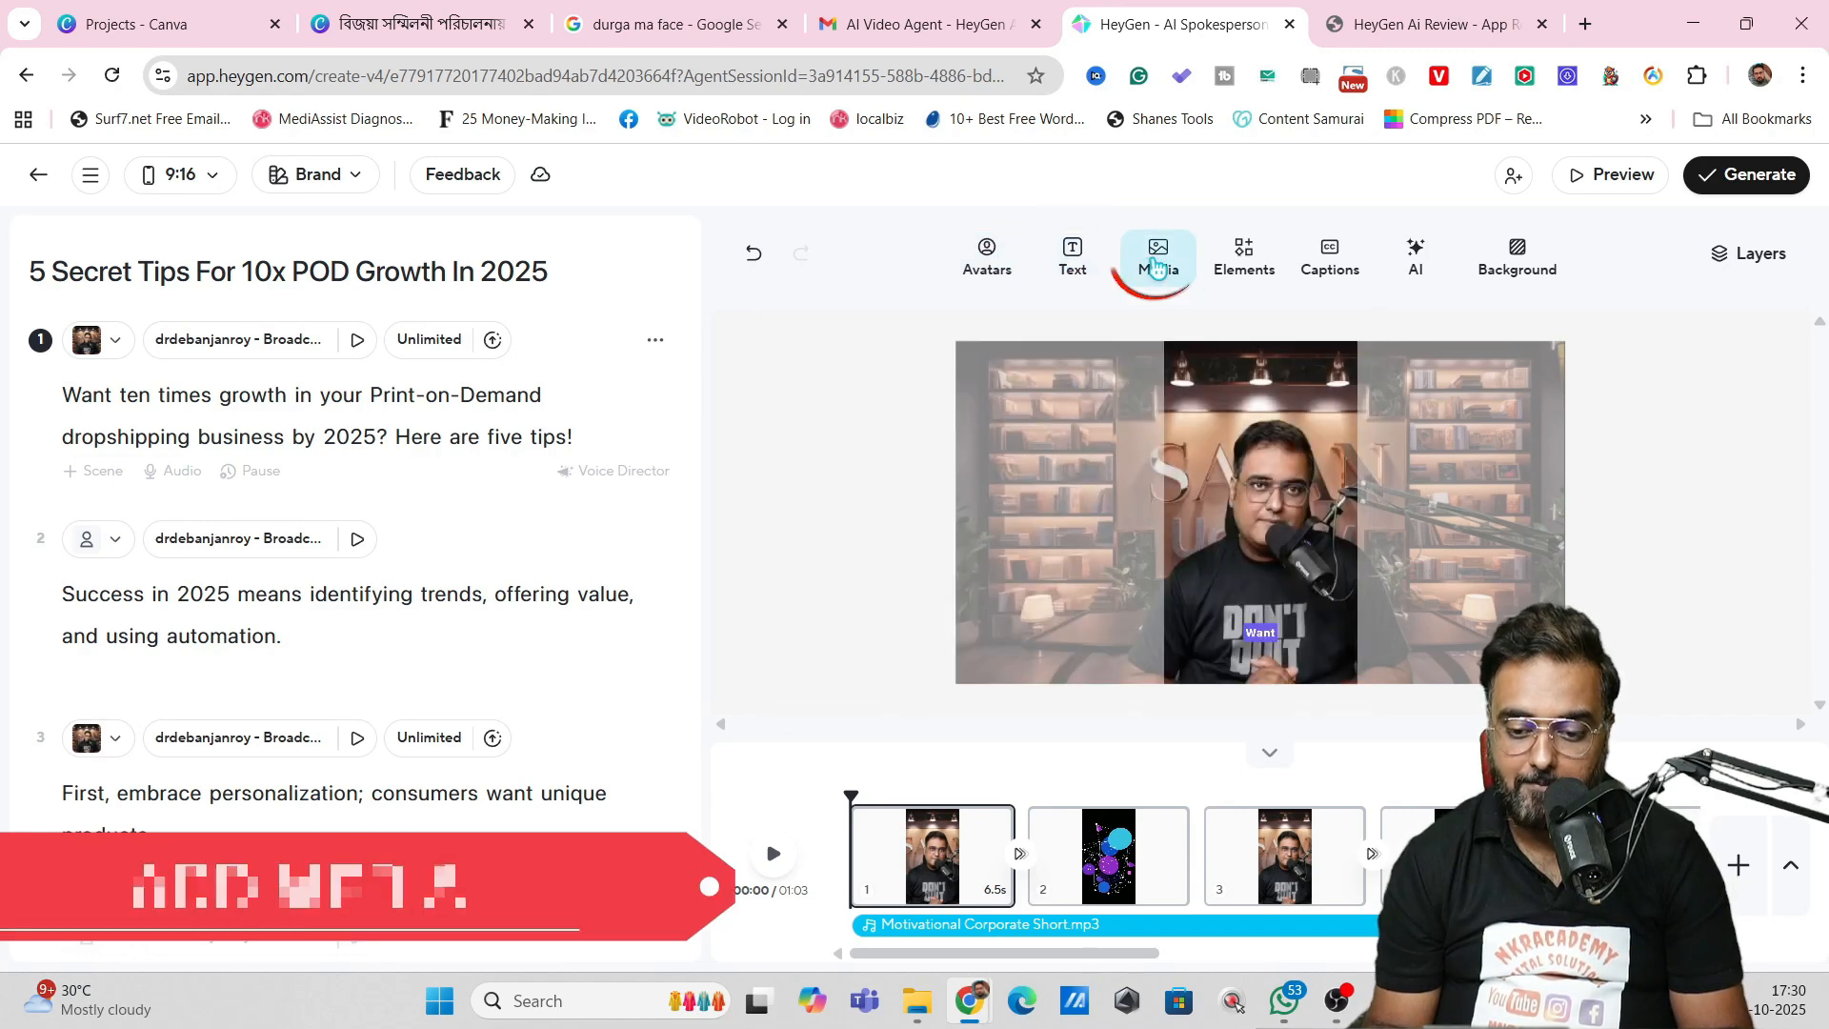
left_click(1157, 257)
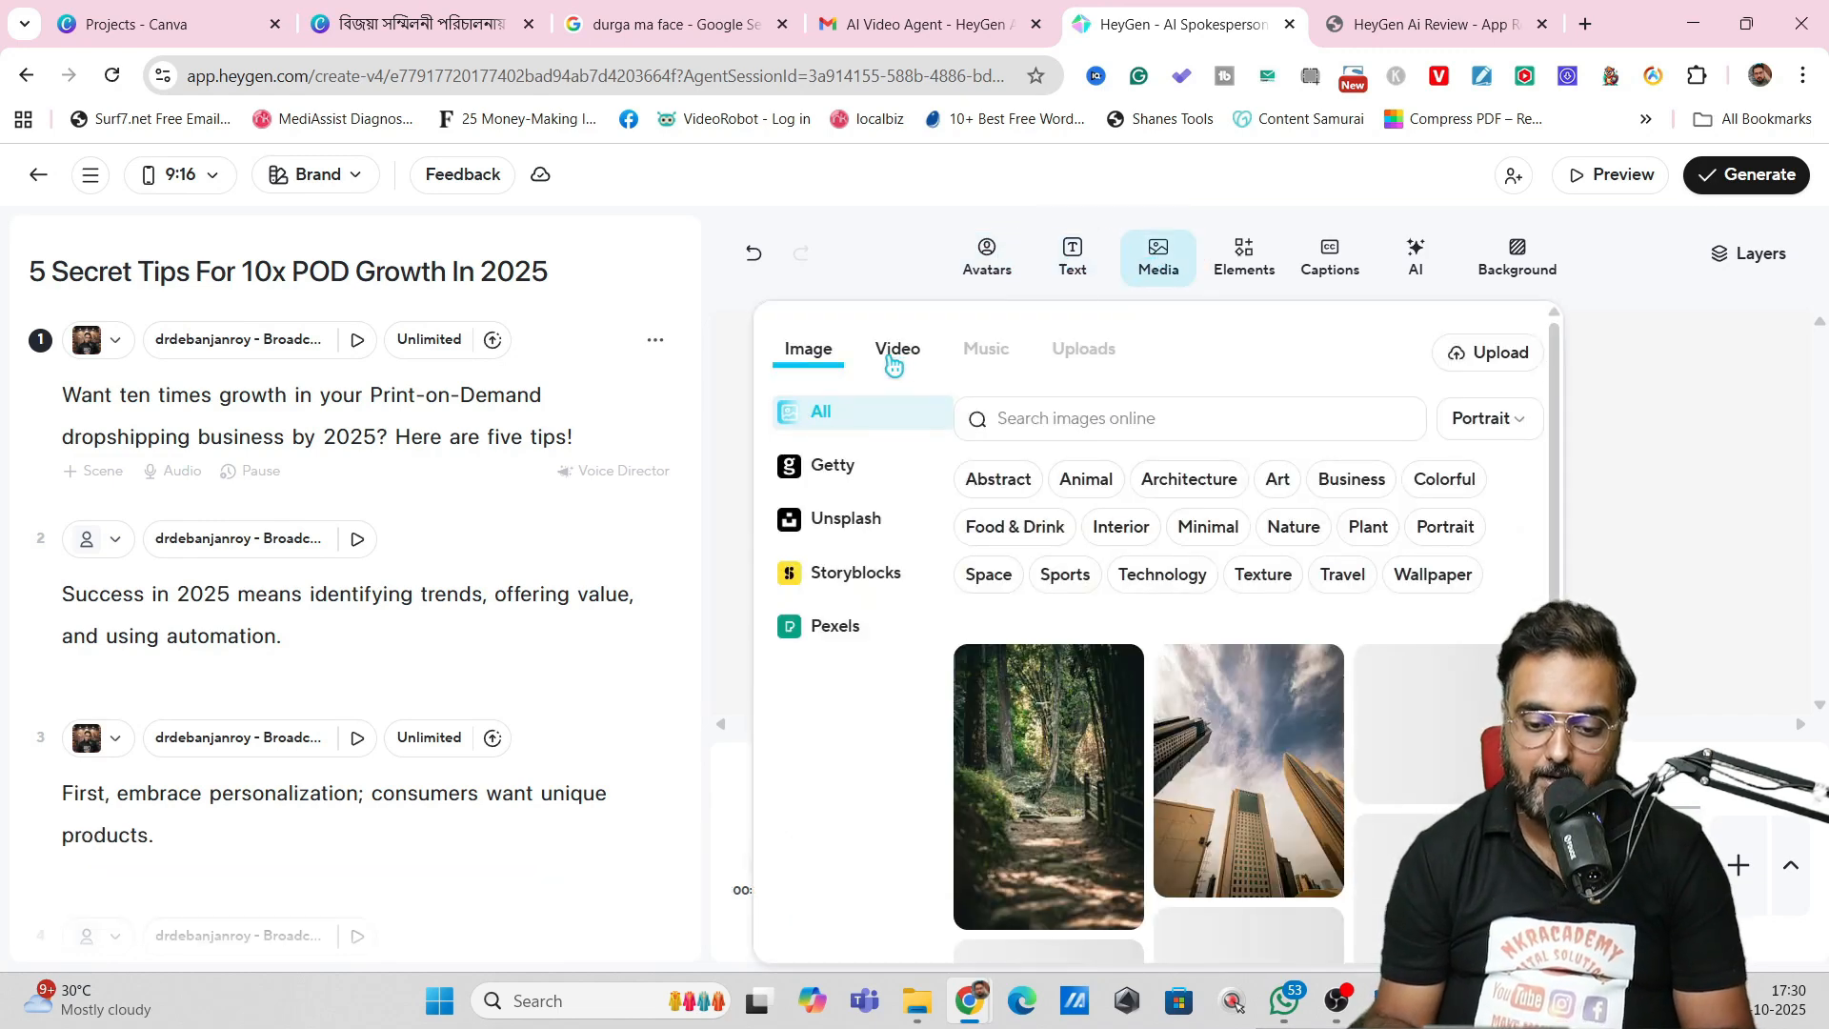
left_click(898, 349)
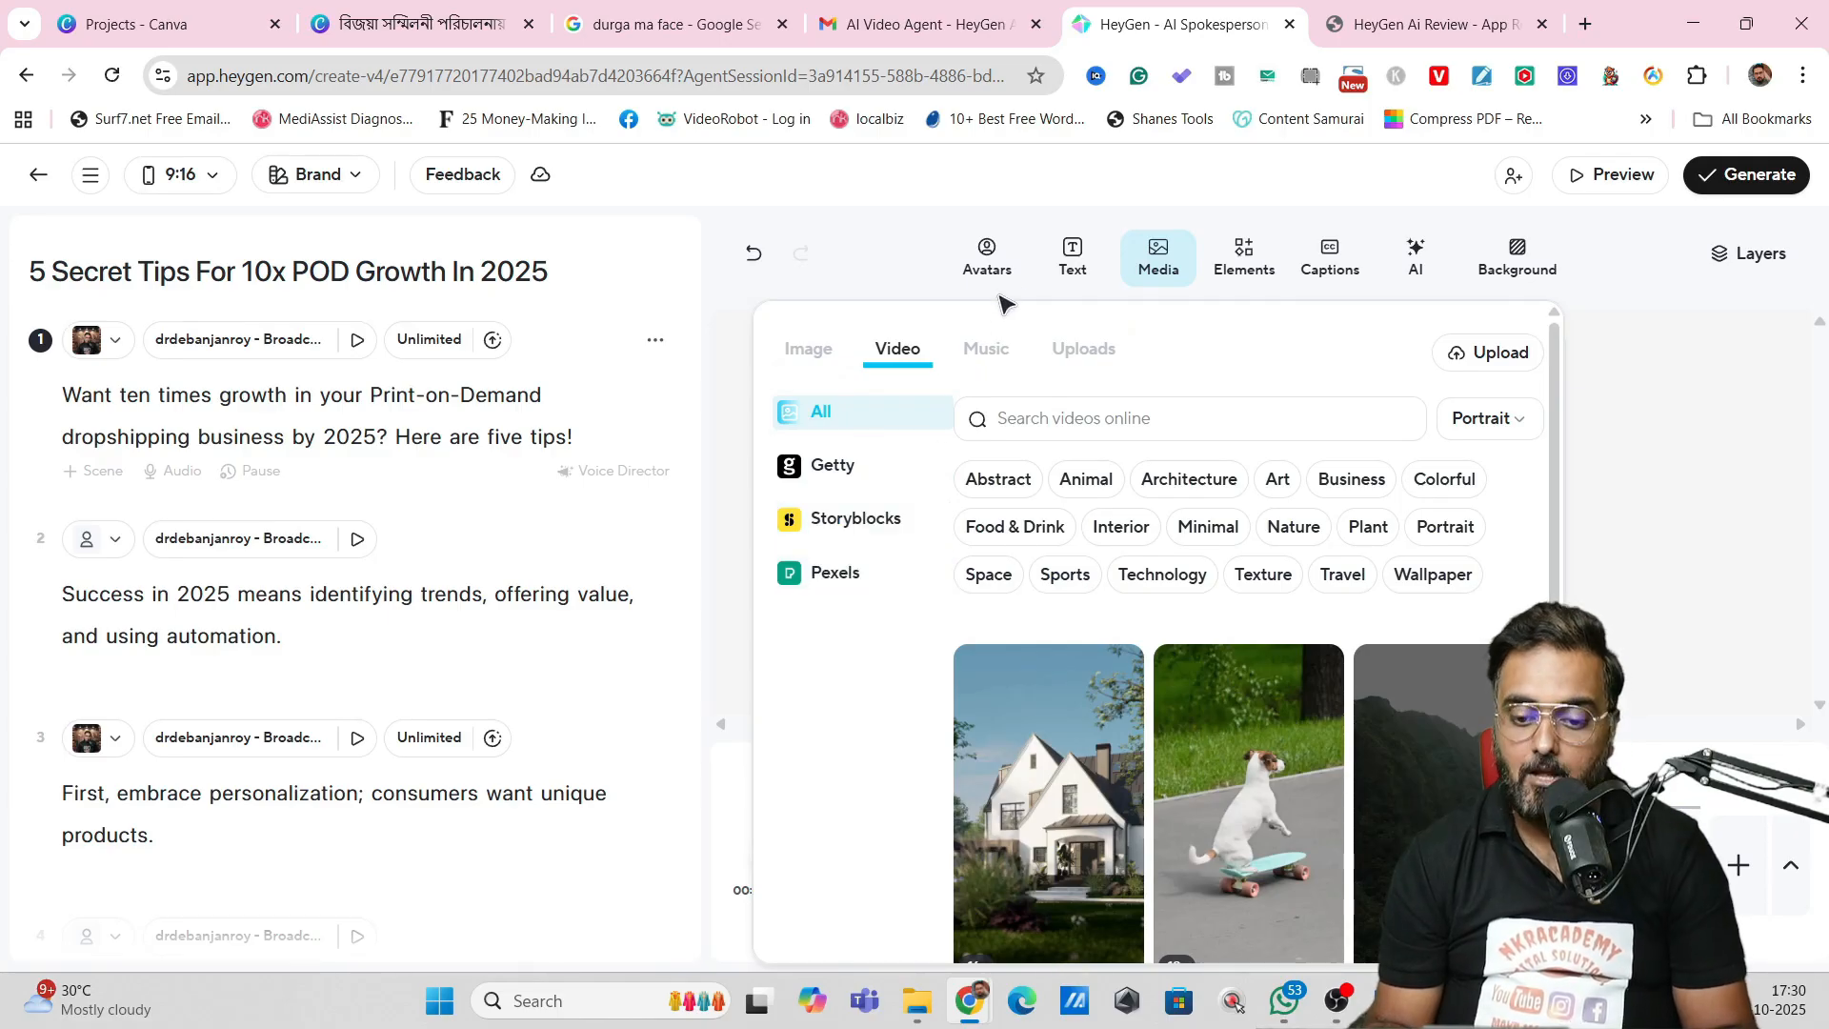
left_click(810, 348)
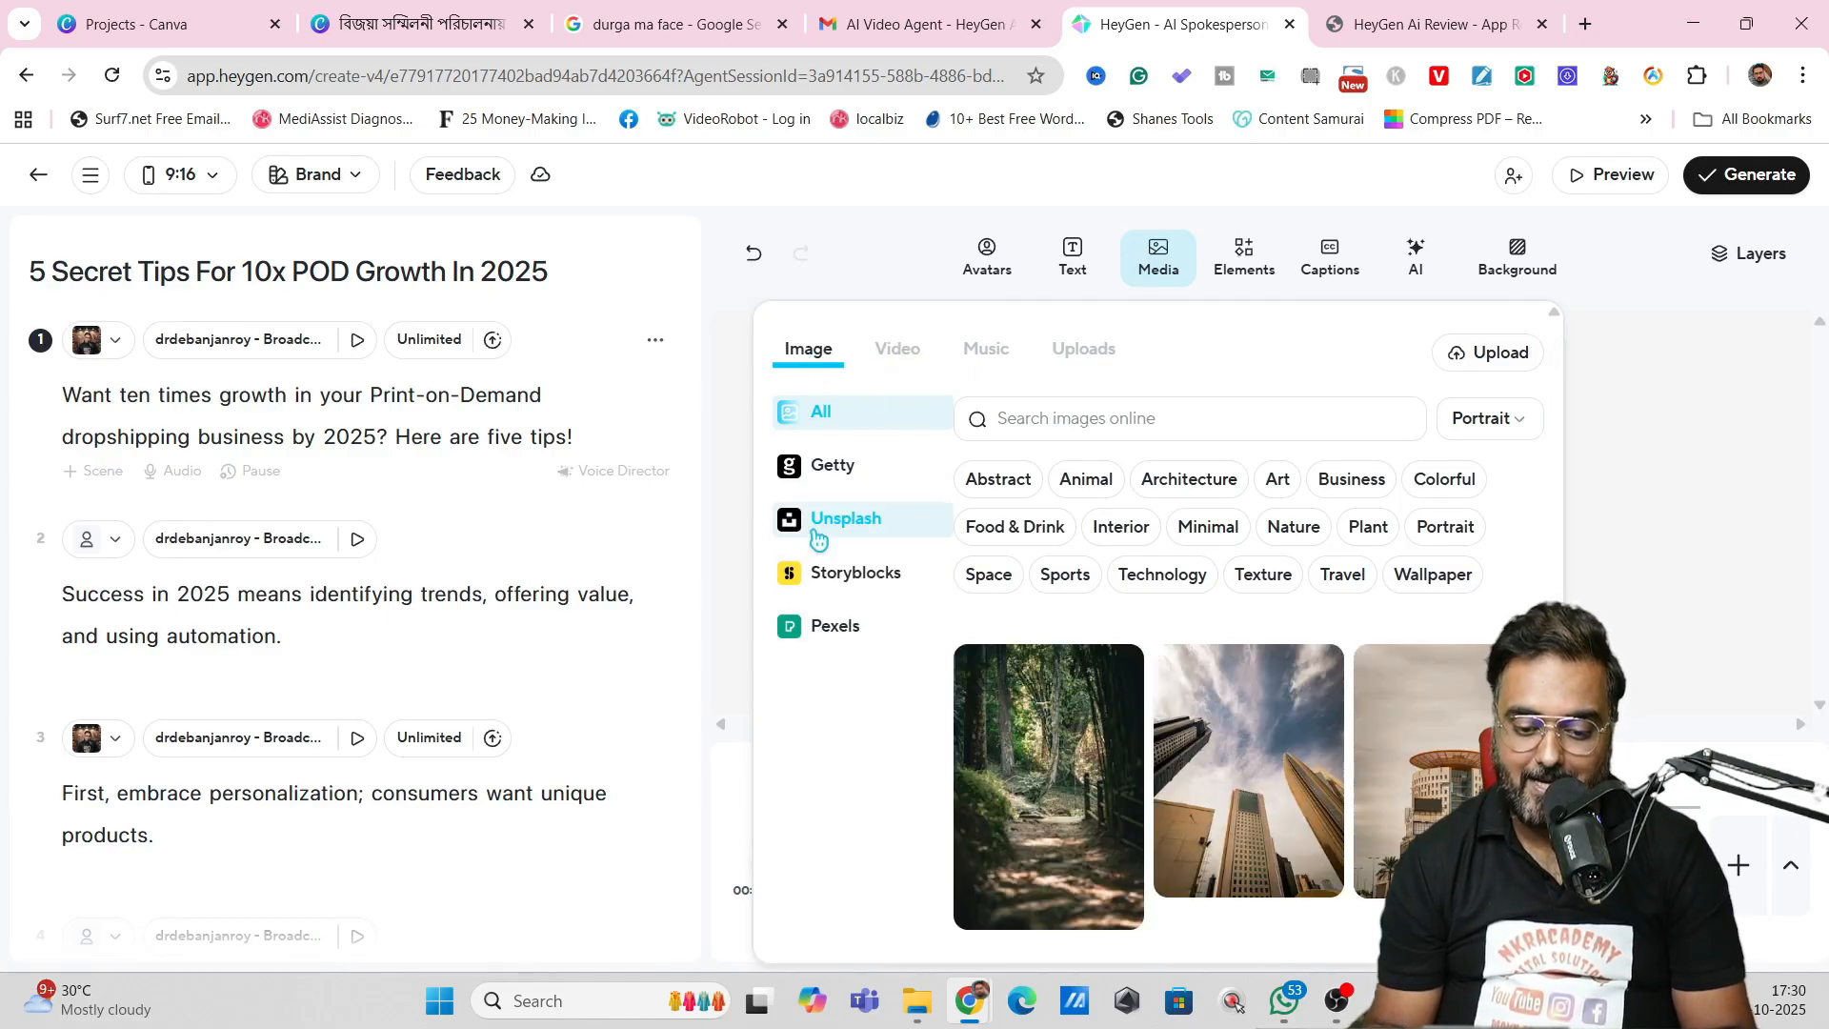
Browse the stock music and uploaded files, then the premium design elements library
left_click(986, 350)
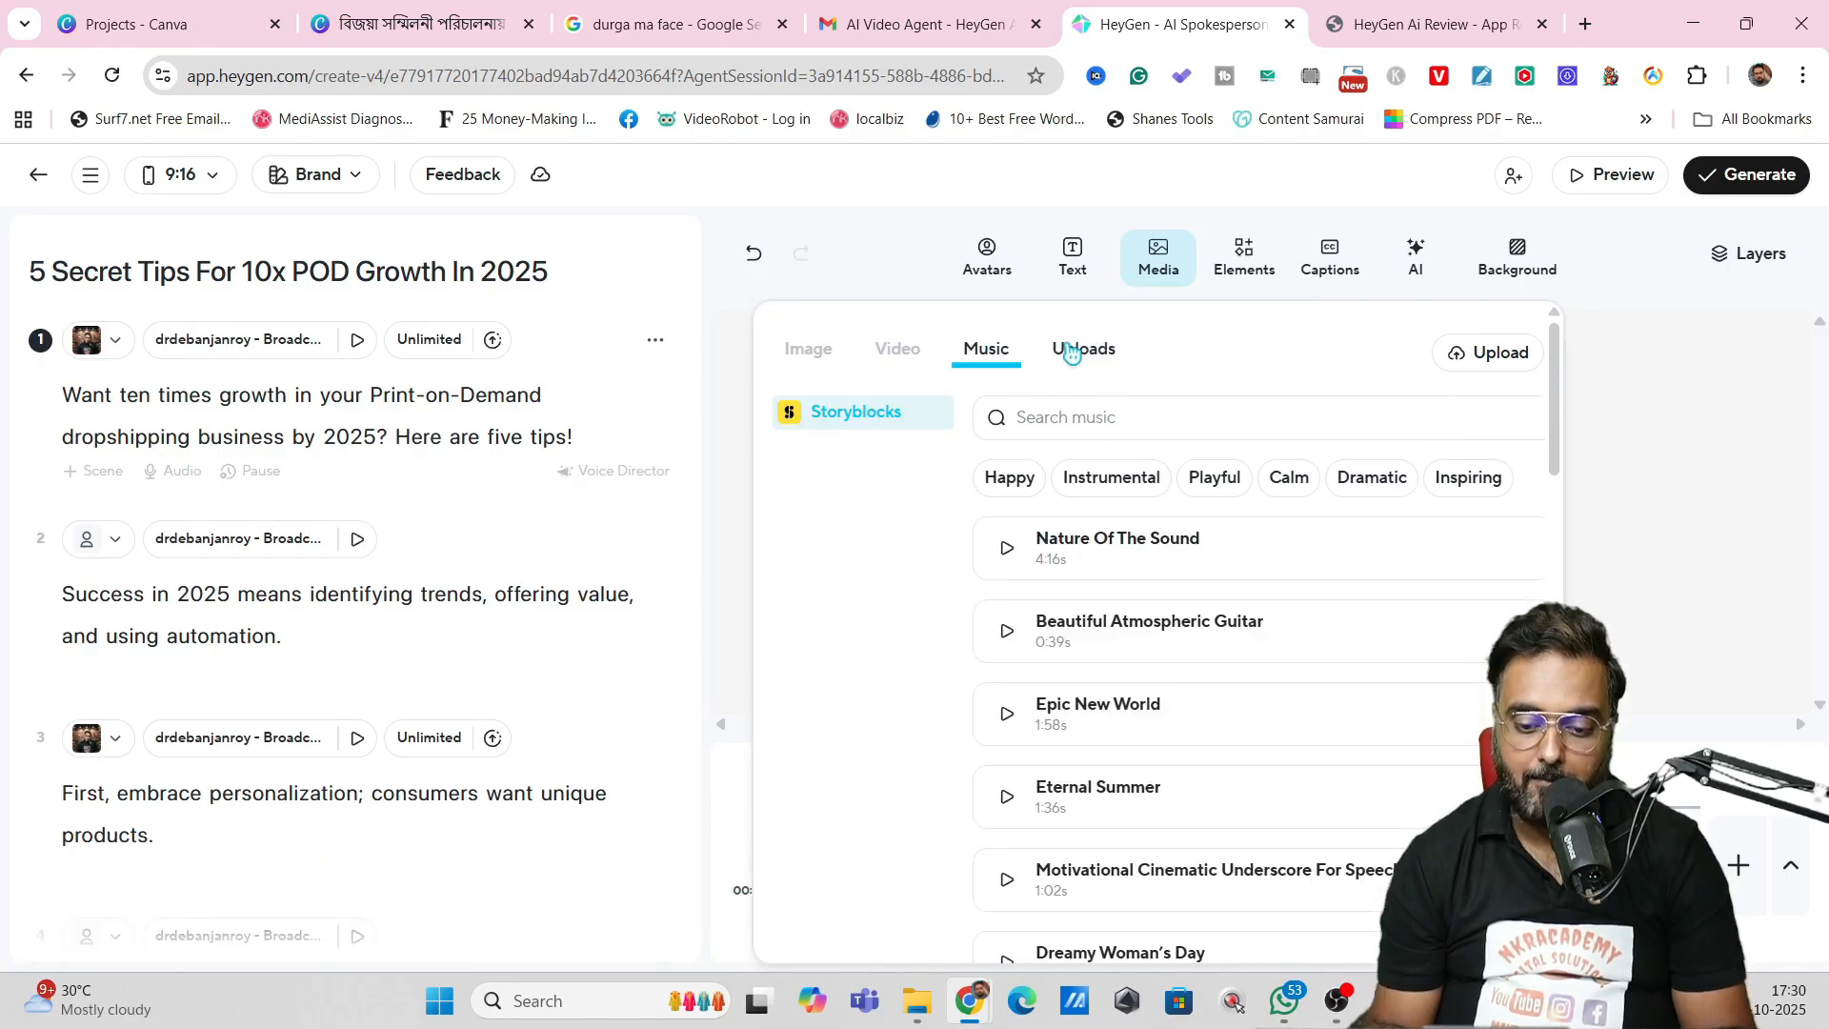
left_click(1069, 349)
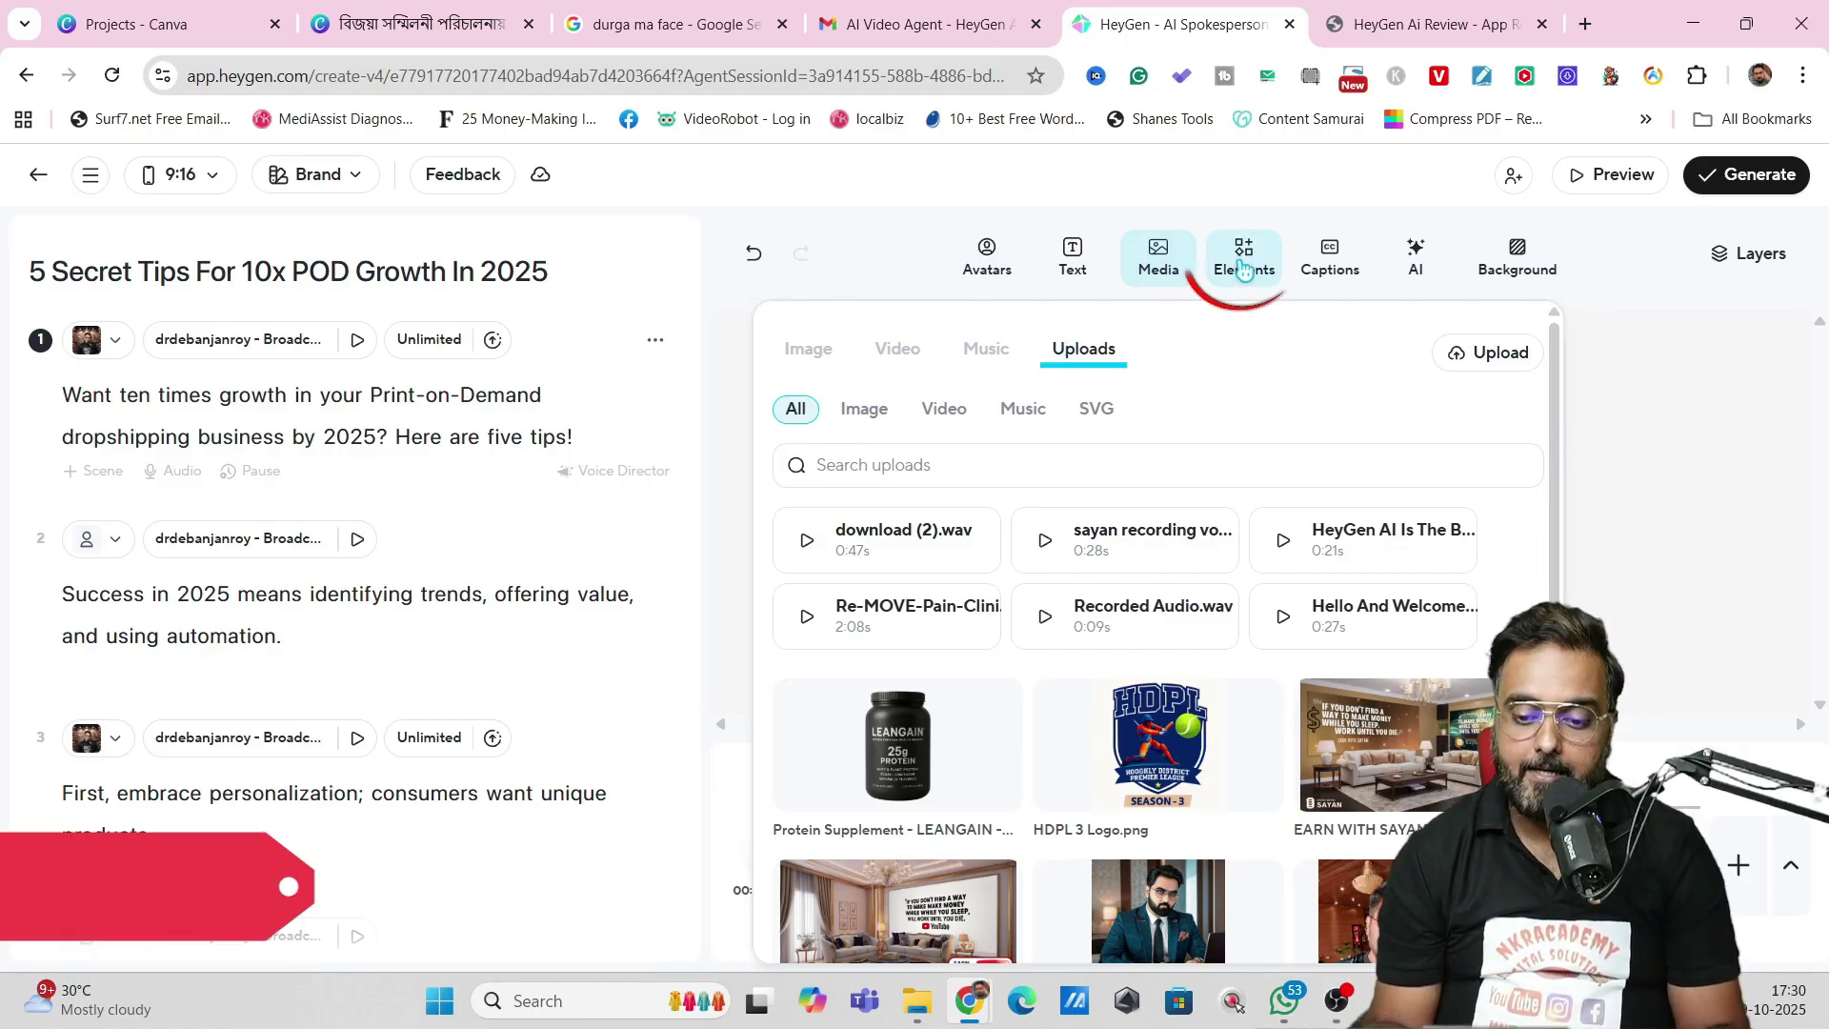
left_click(1245, 258)
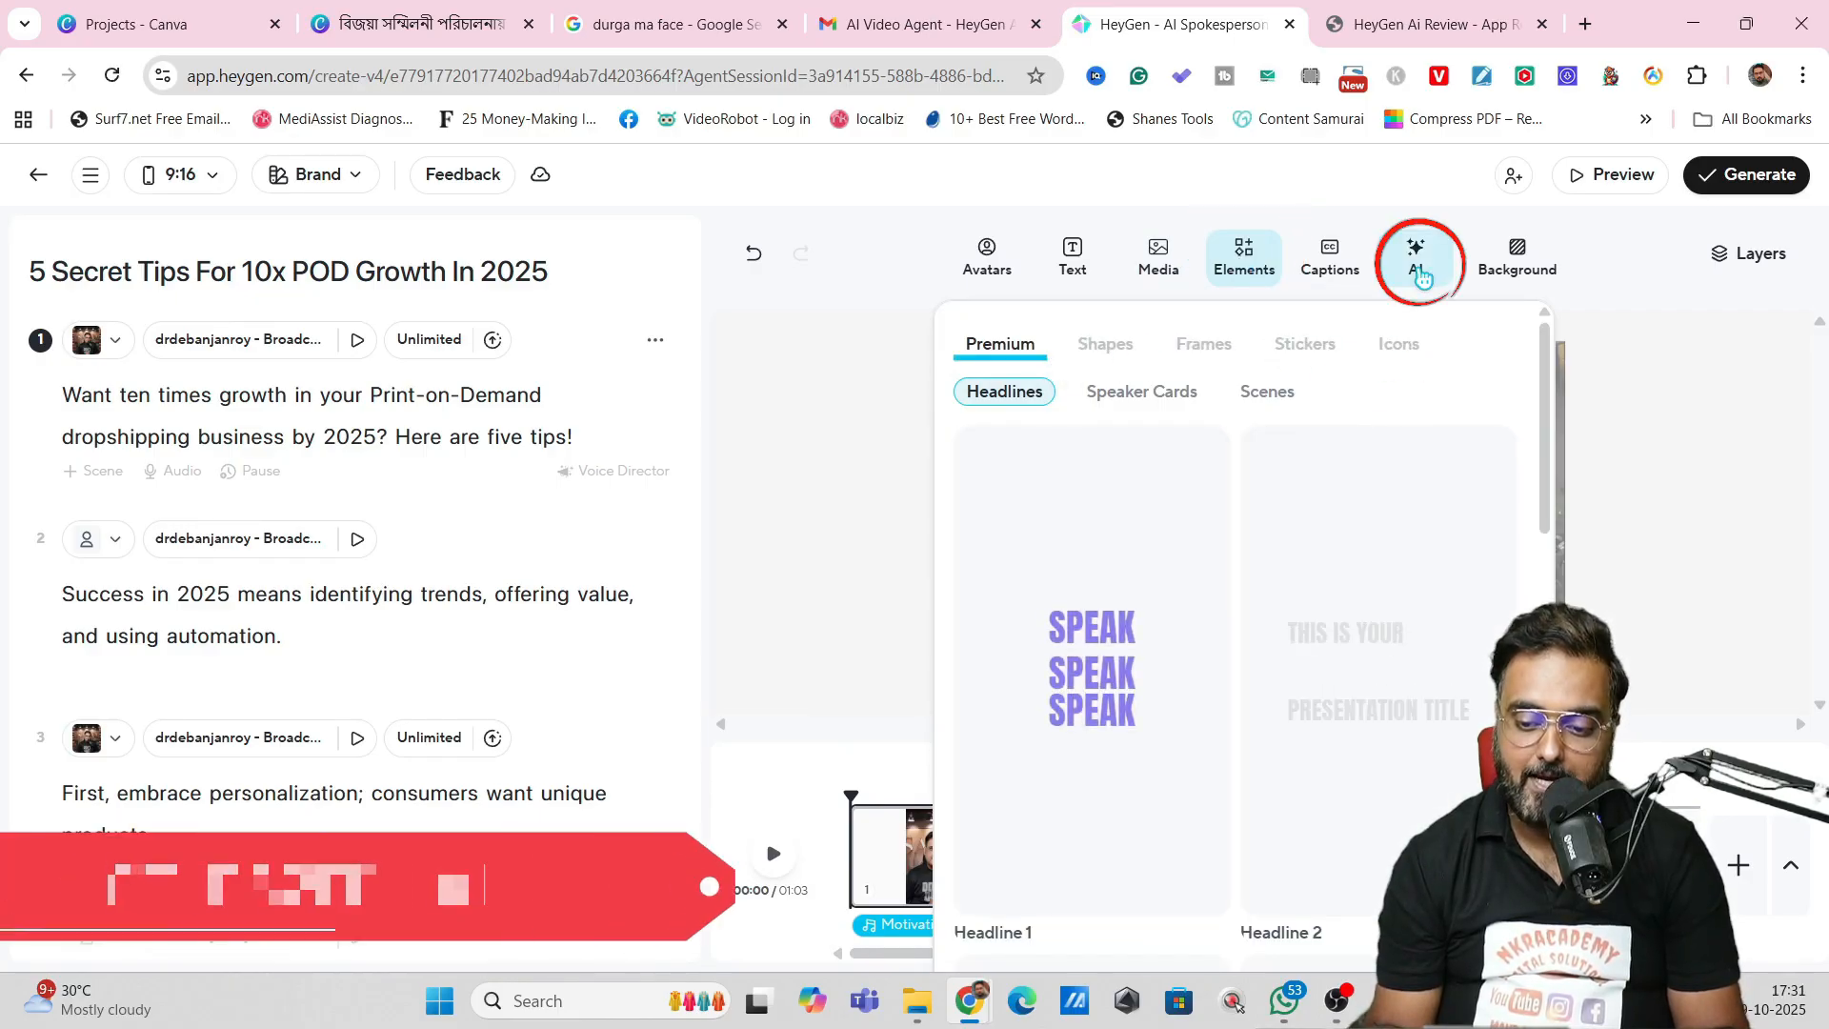
Look through the AI generator and caption styles, then return to the bare canvas
left_click(1416, 258)
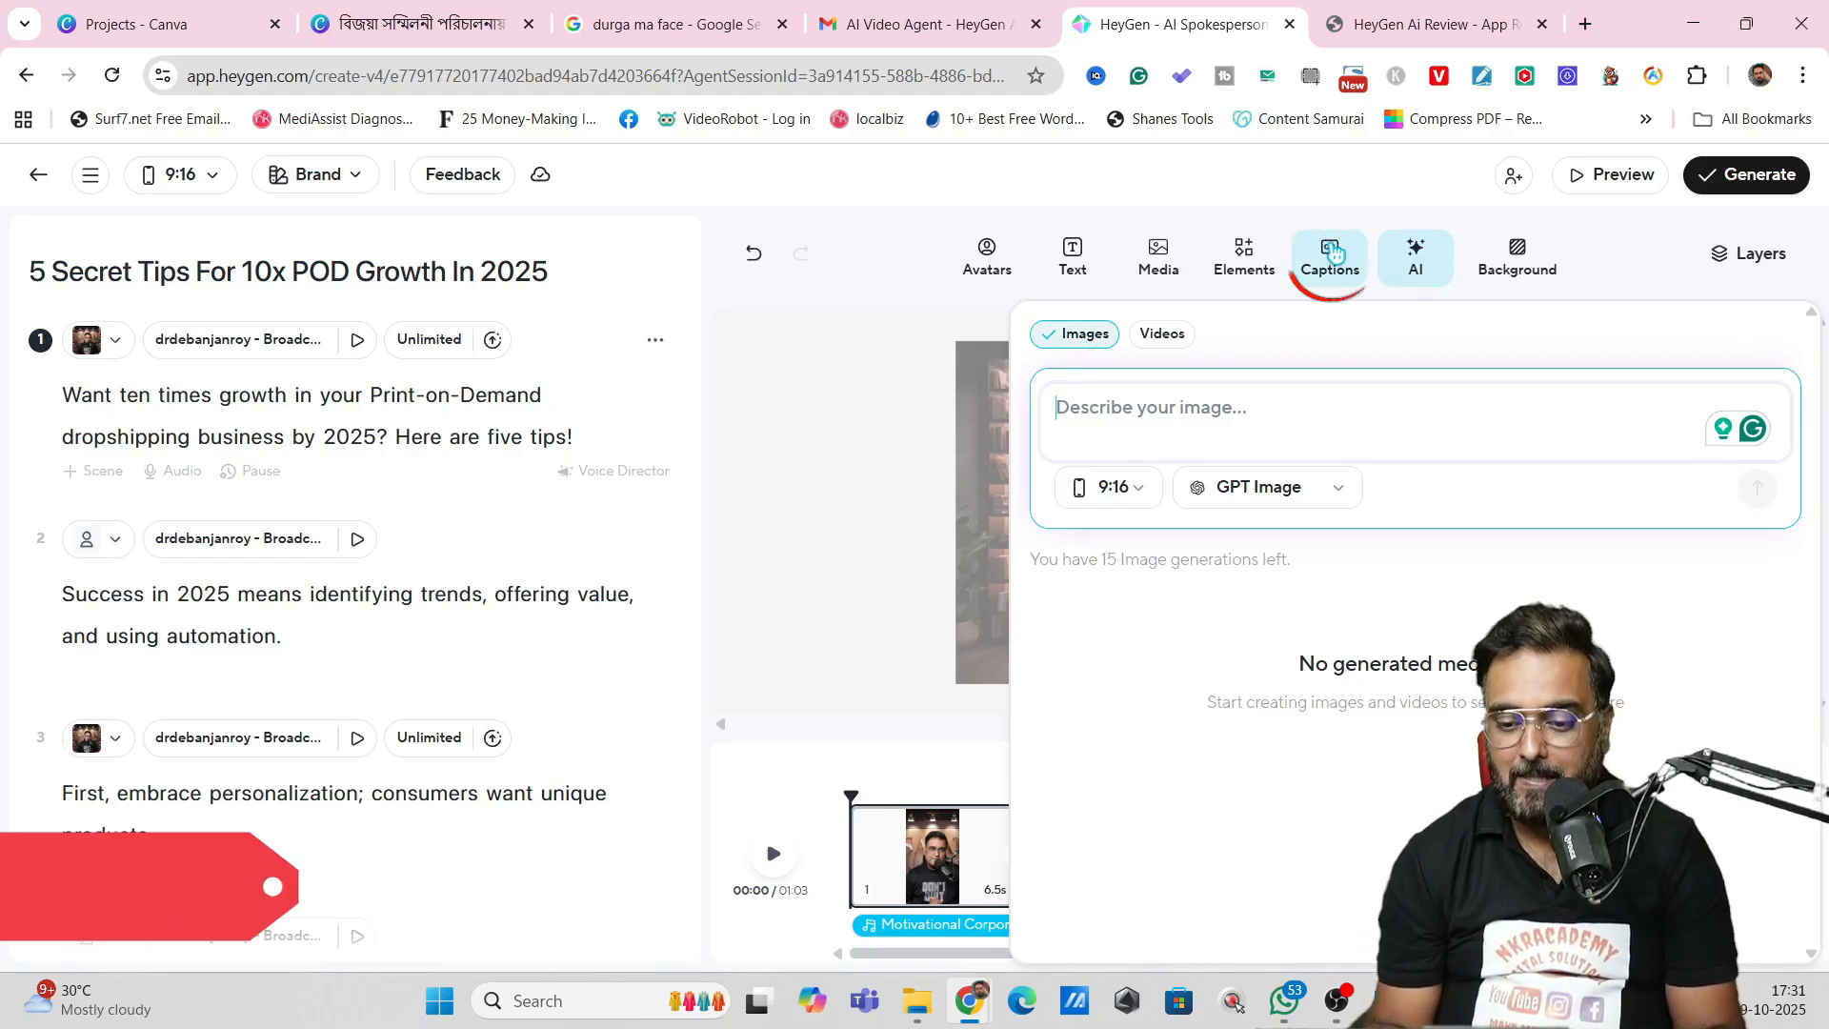
left_click(1329, 258)
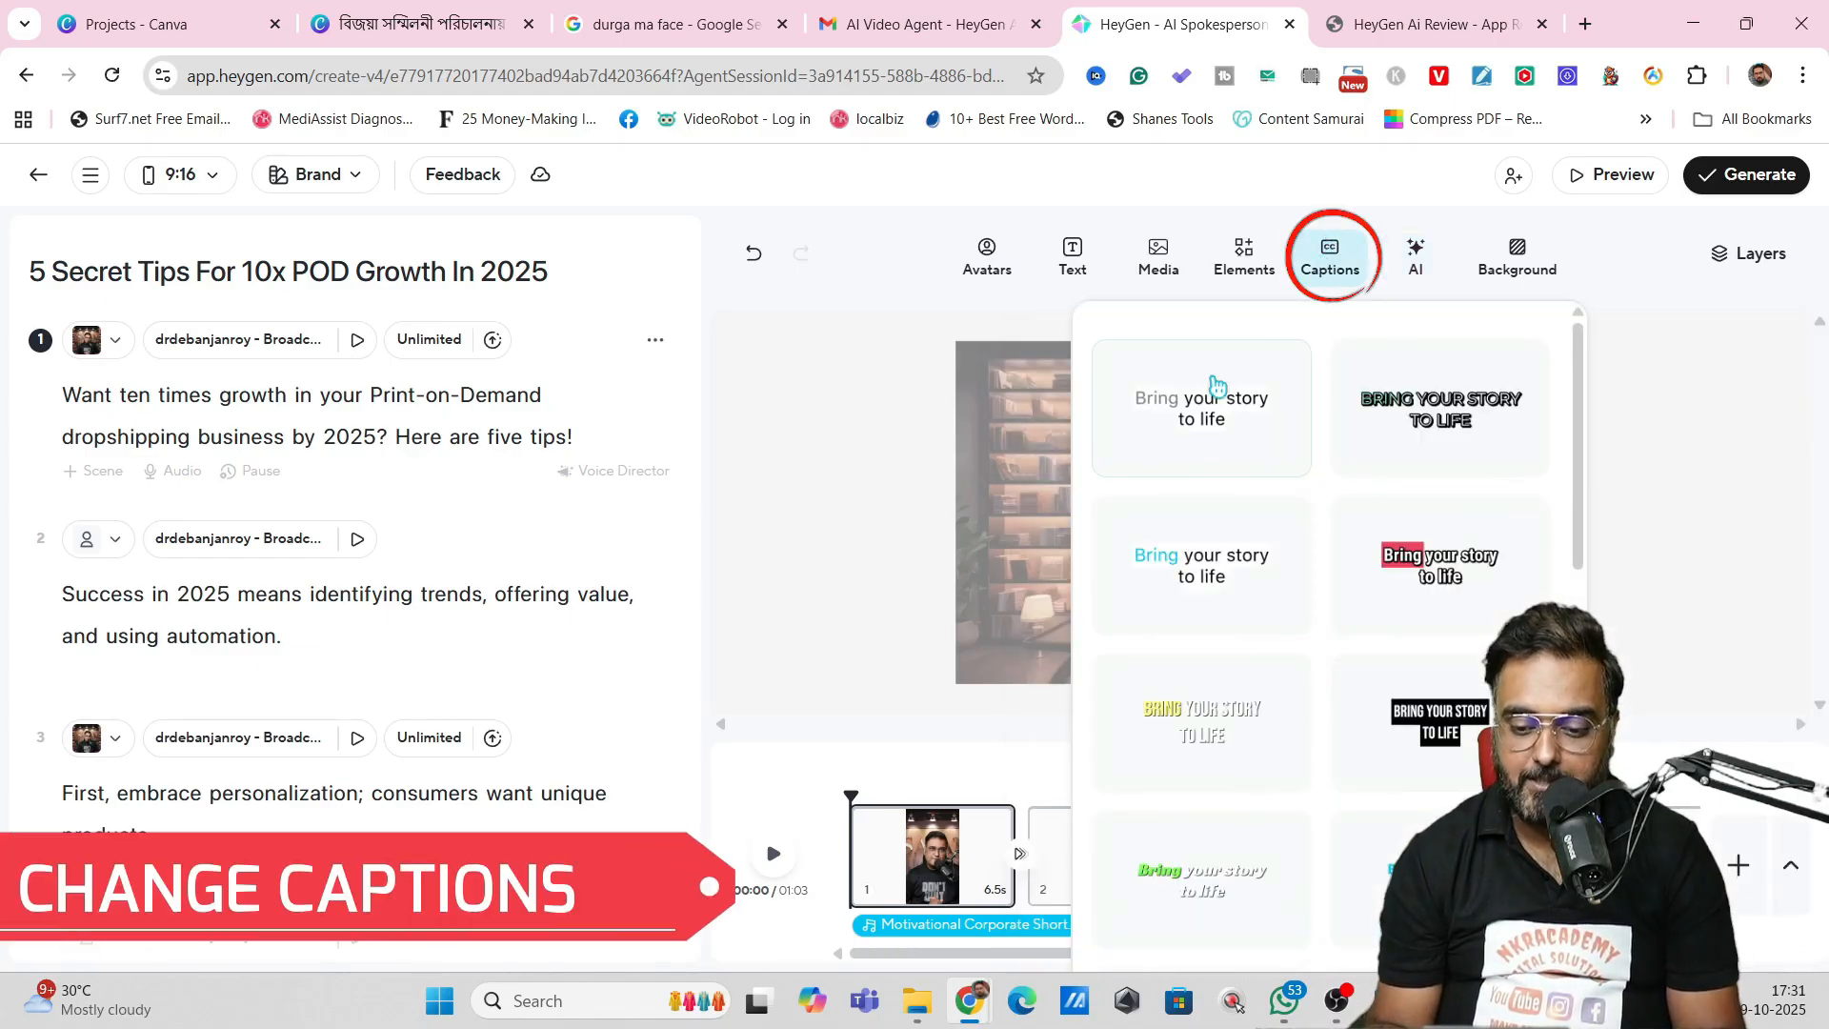
left_click(1699, 394)
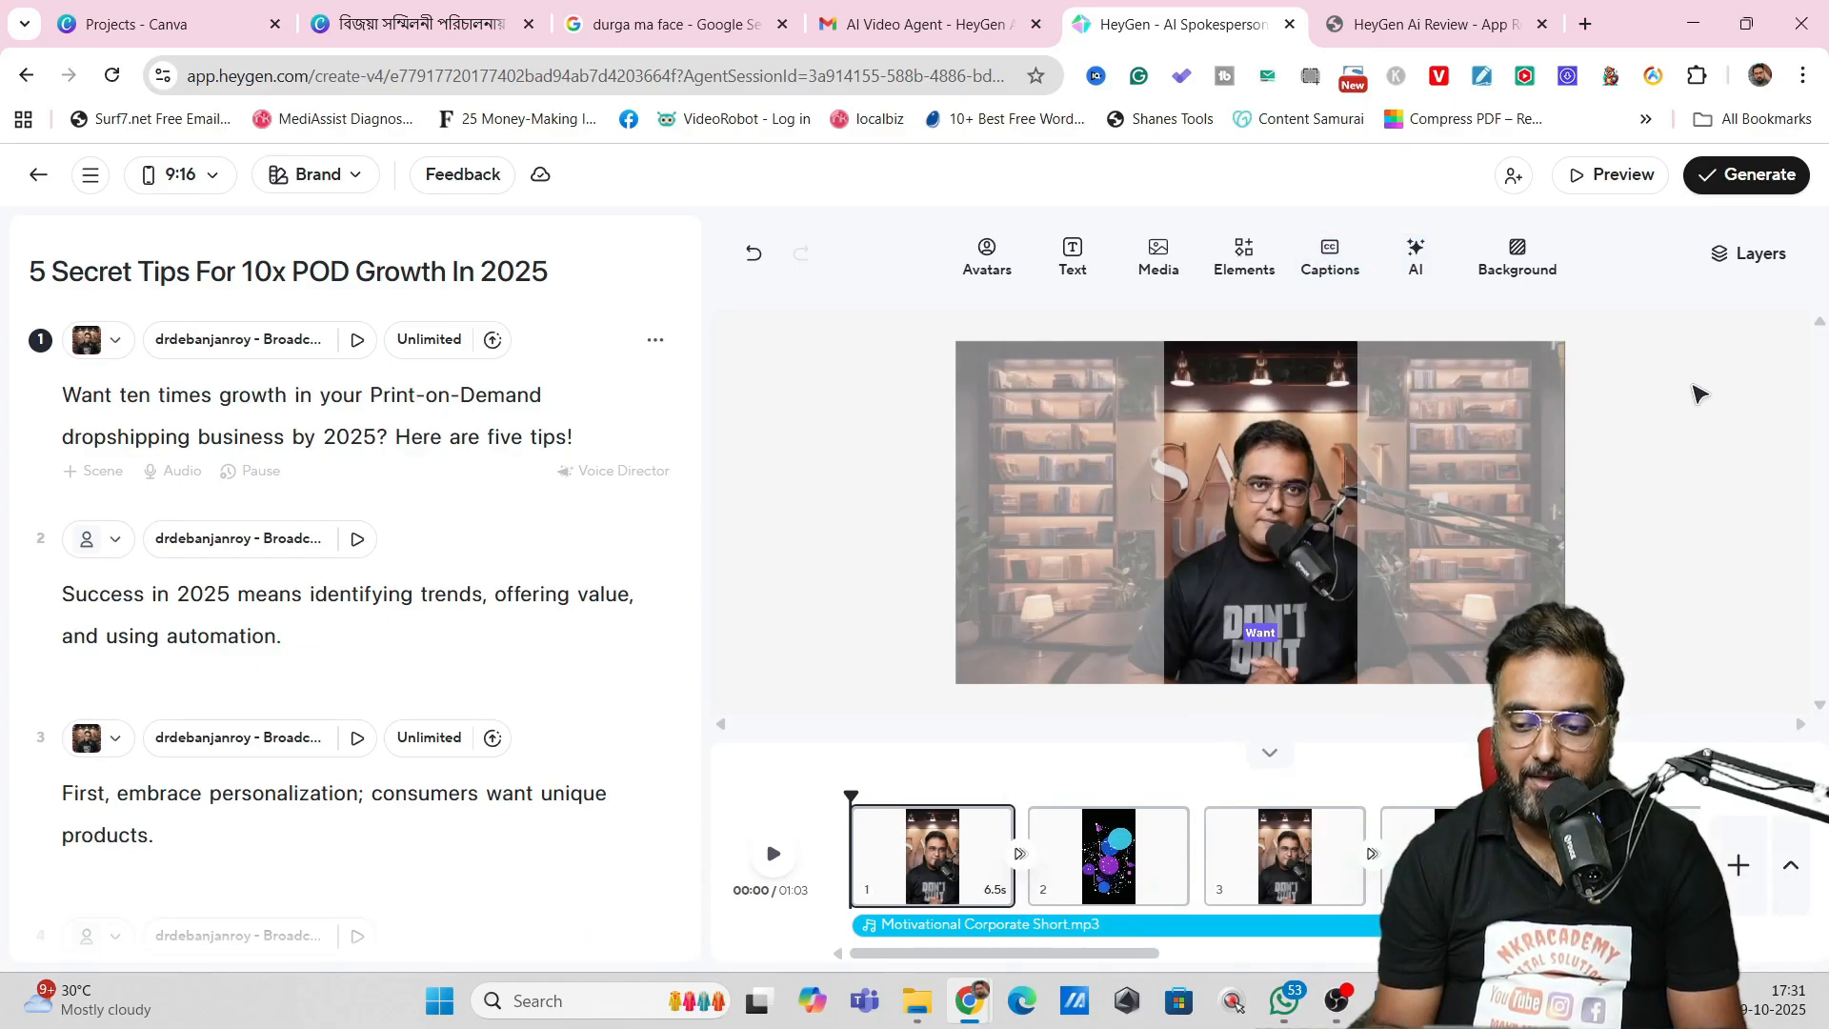
Show the scene's layers, peek at scene 1's options and dismiss them unchanged
left_click(1750, 254)
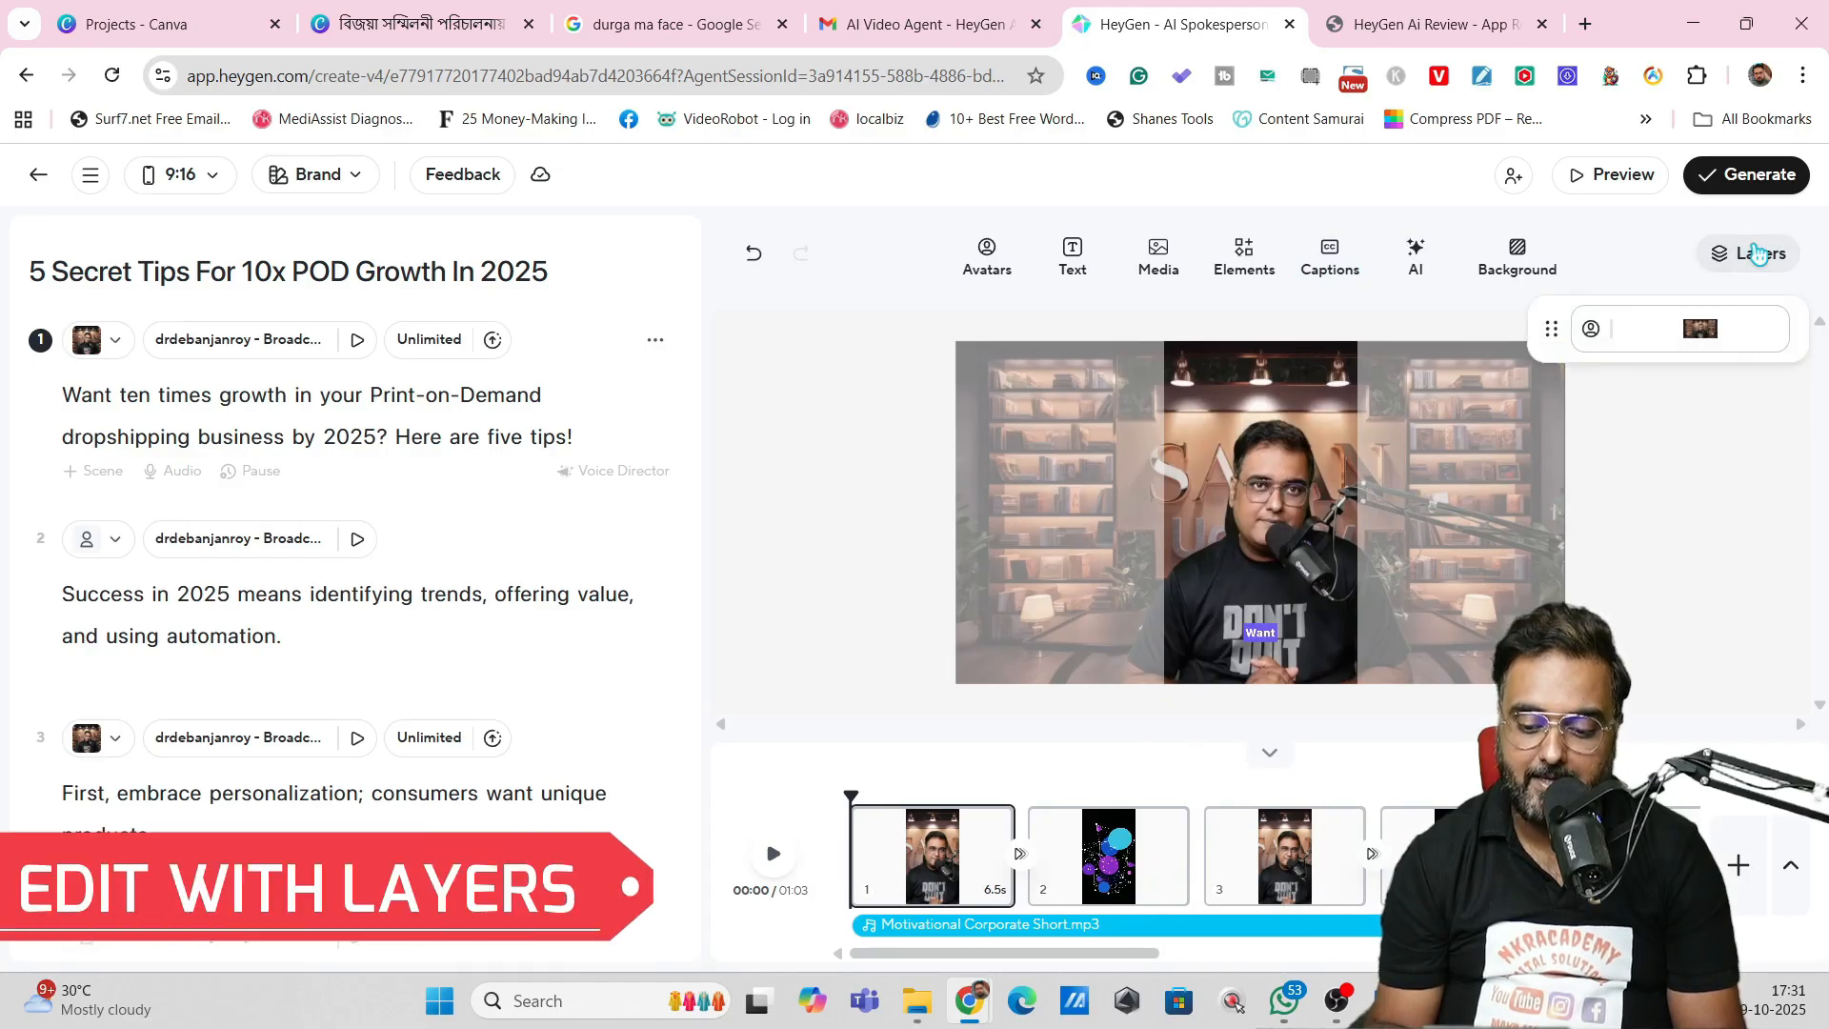
mouse_move(932, 854)
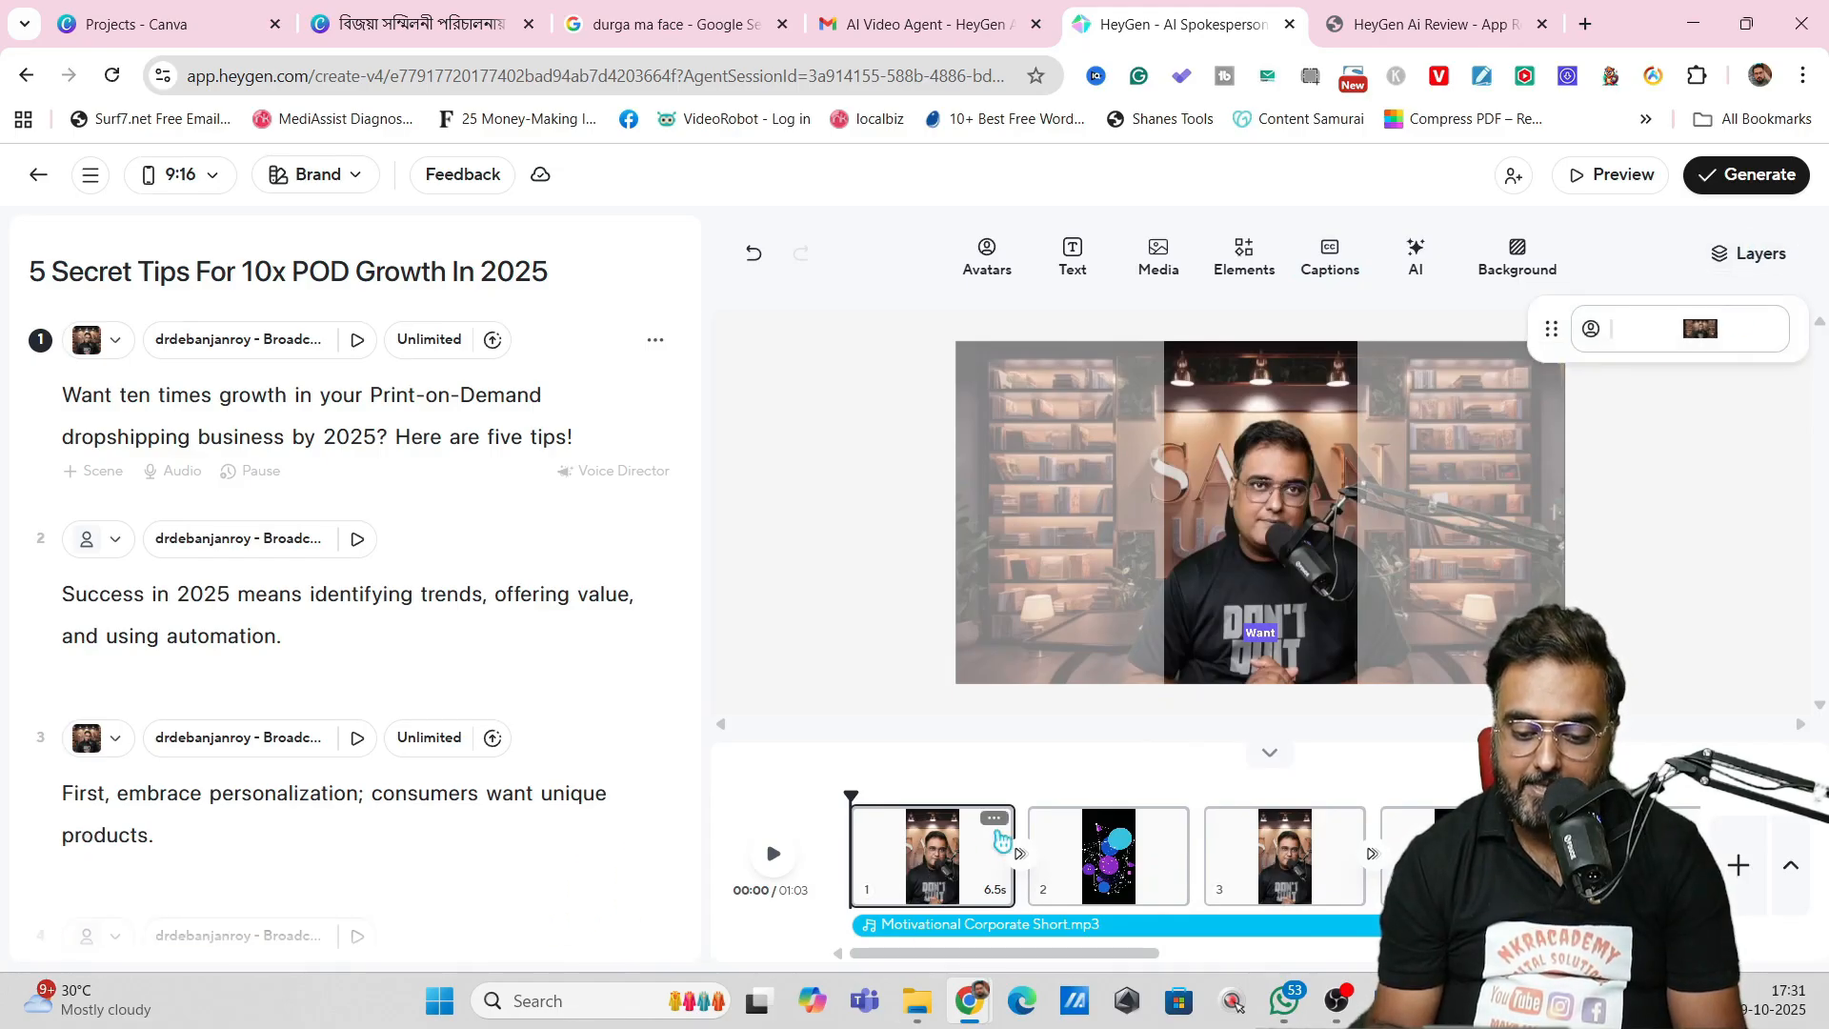
left_click(998, 820)
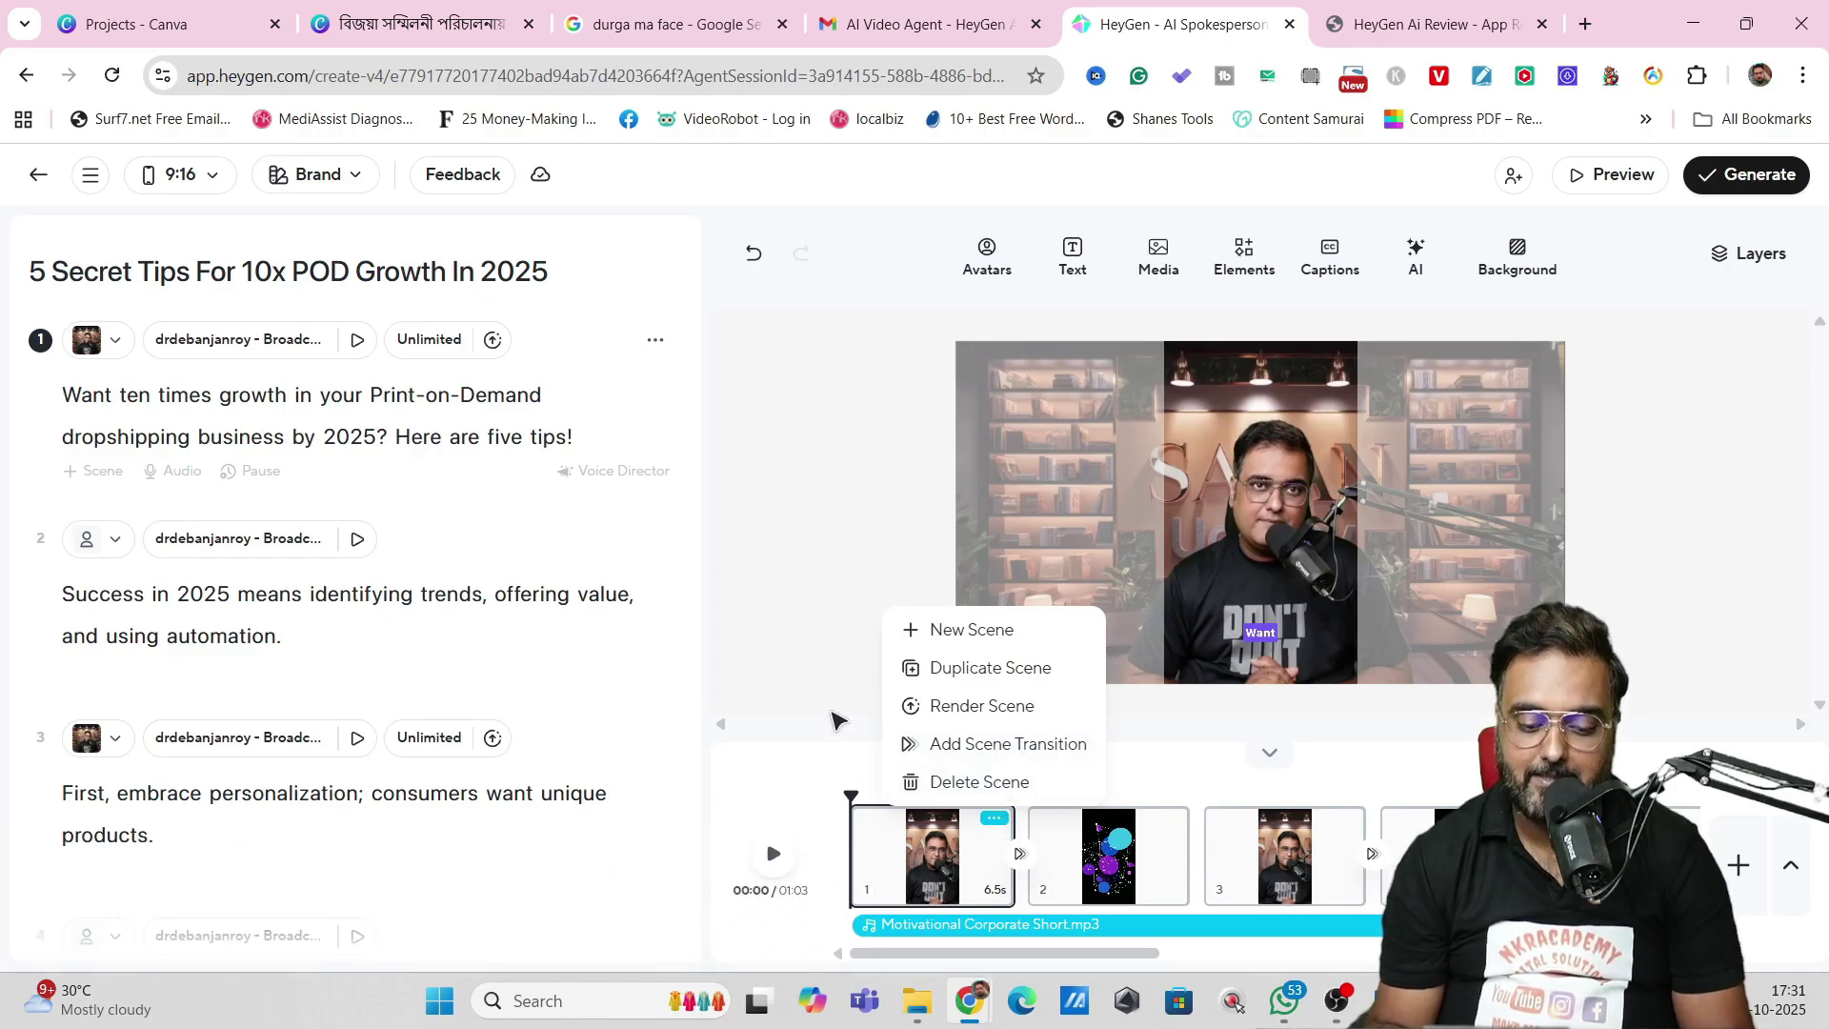
left_click(838, 718)
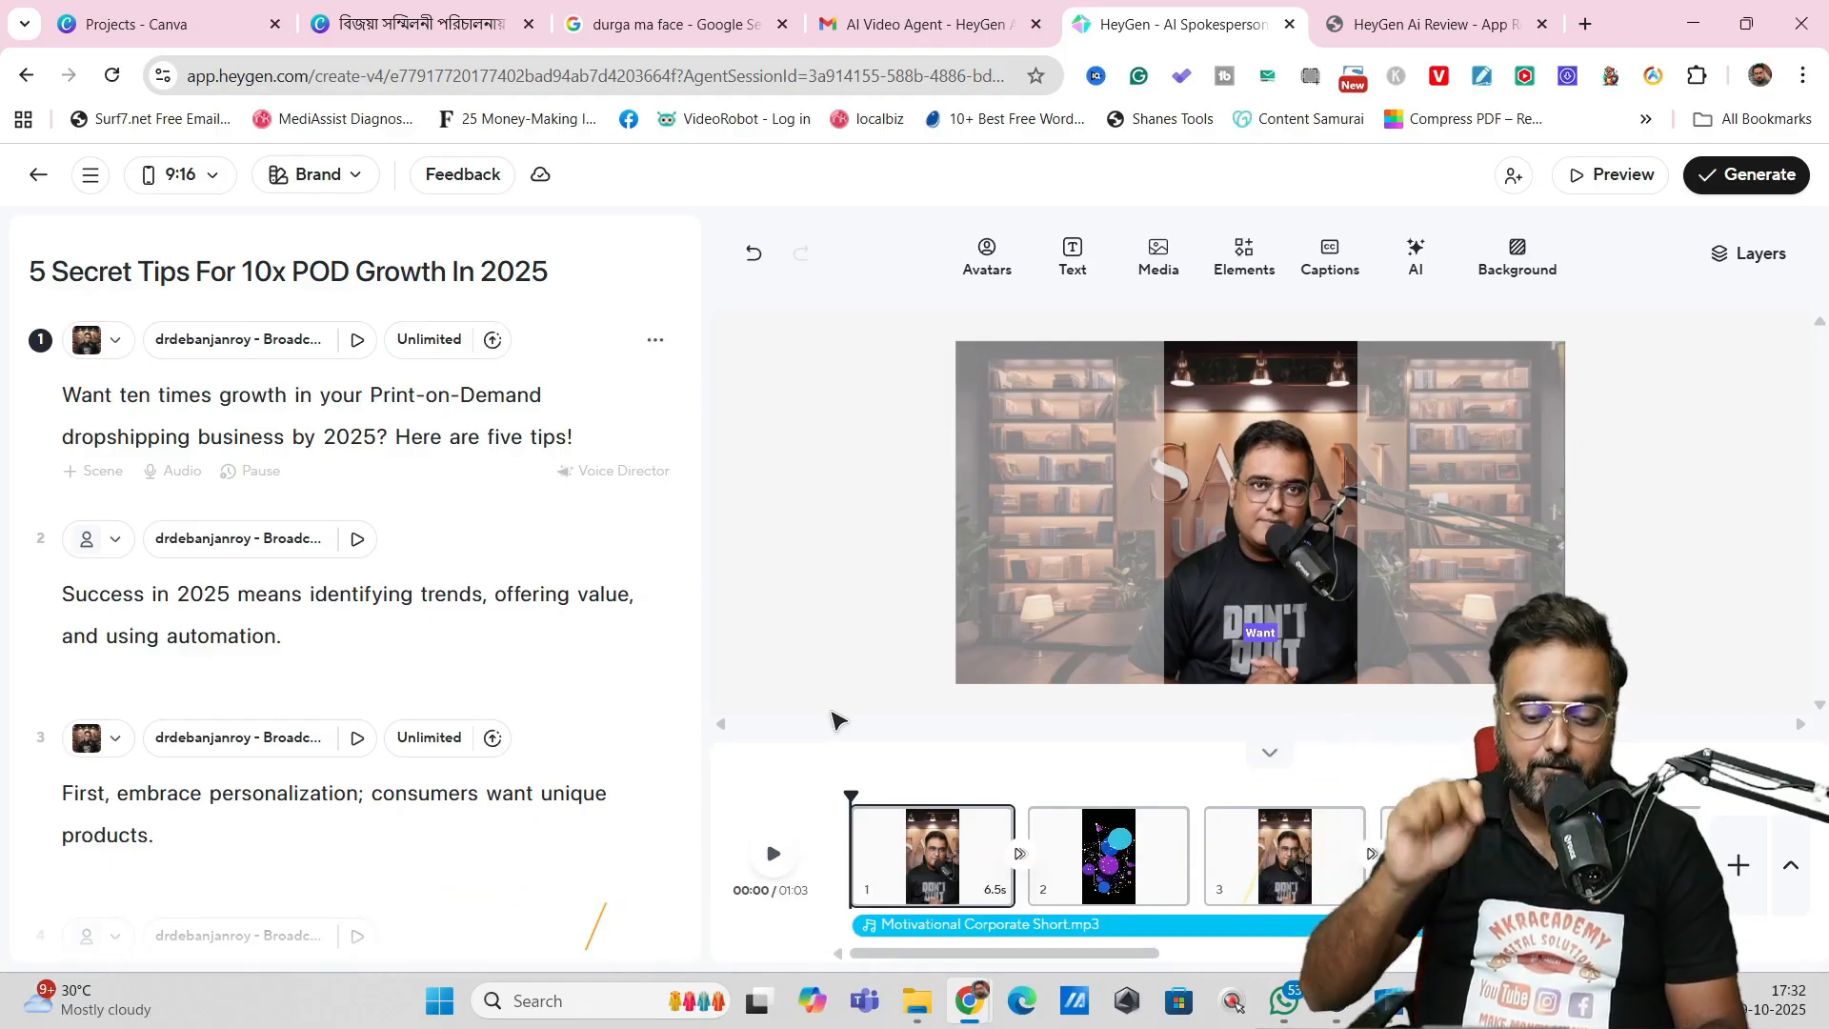
Switch to the HeyGen review article tab to read its feature summary
key("ctrl+Tab")
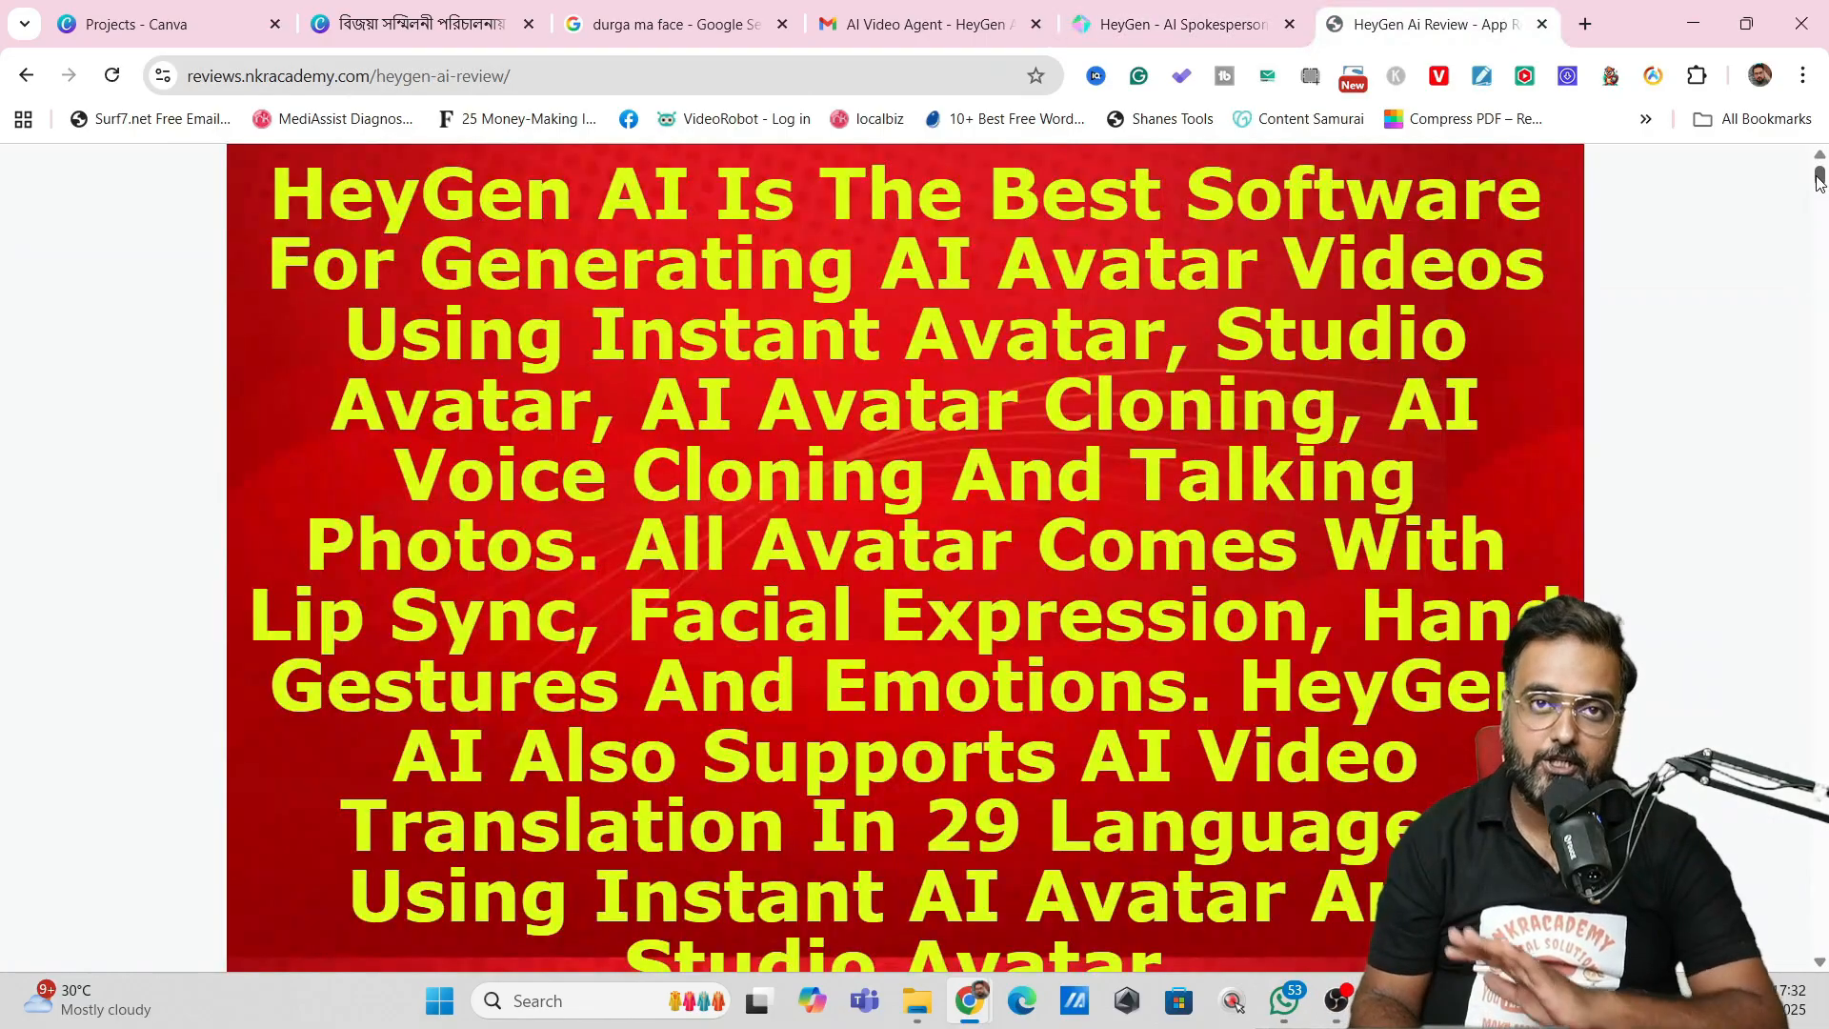
mouse_move(1818, 174)
left_mouse_down()
mouse_move(1821, 308)
mouse_move(1821, 260)
left_mouse_up()
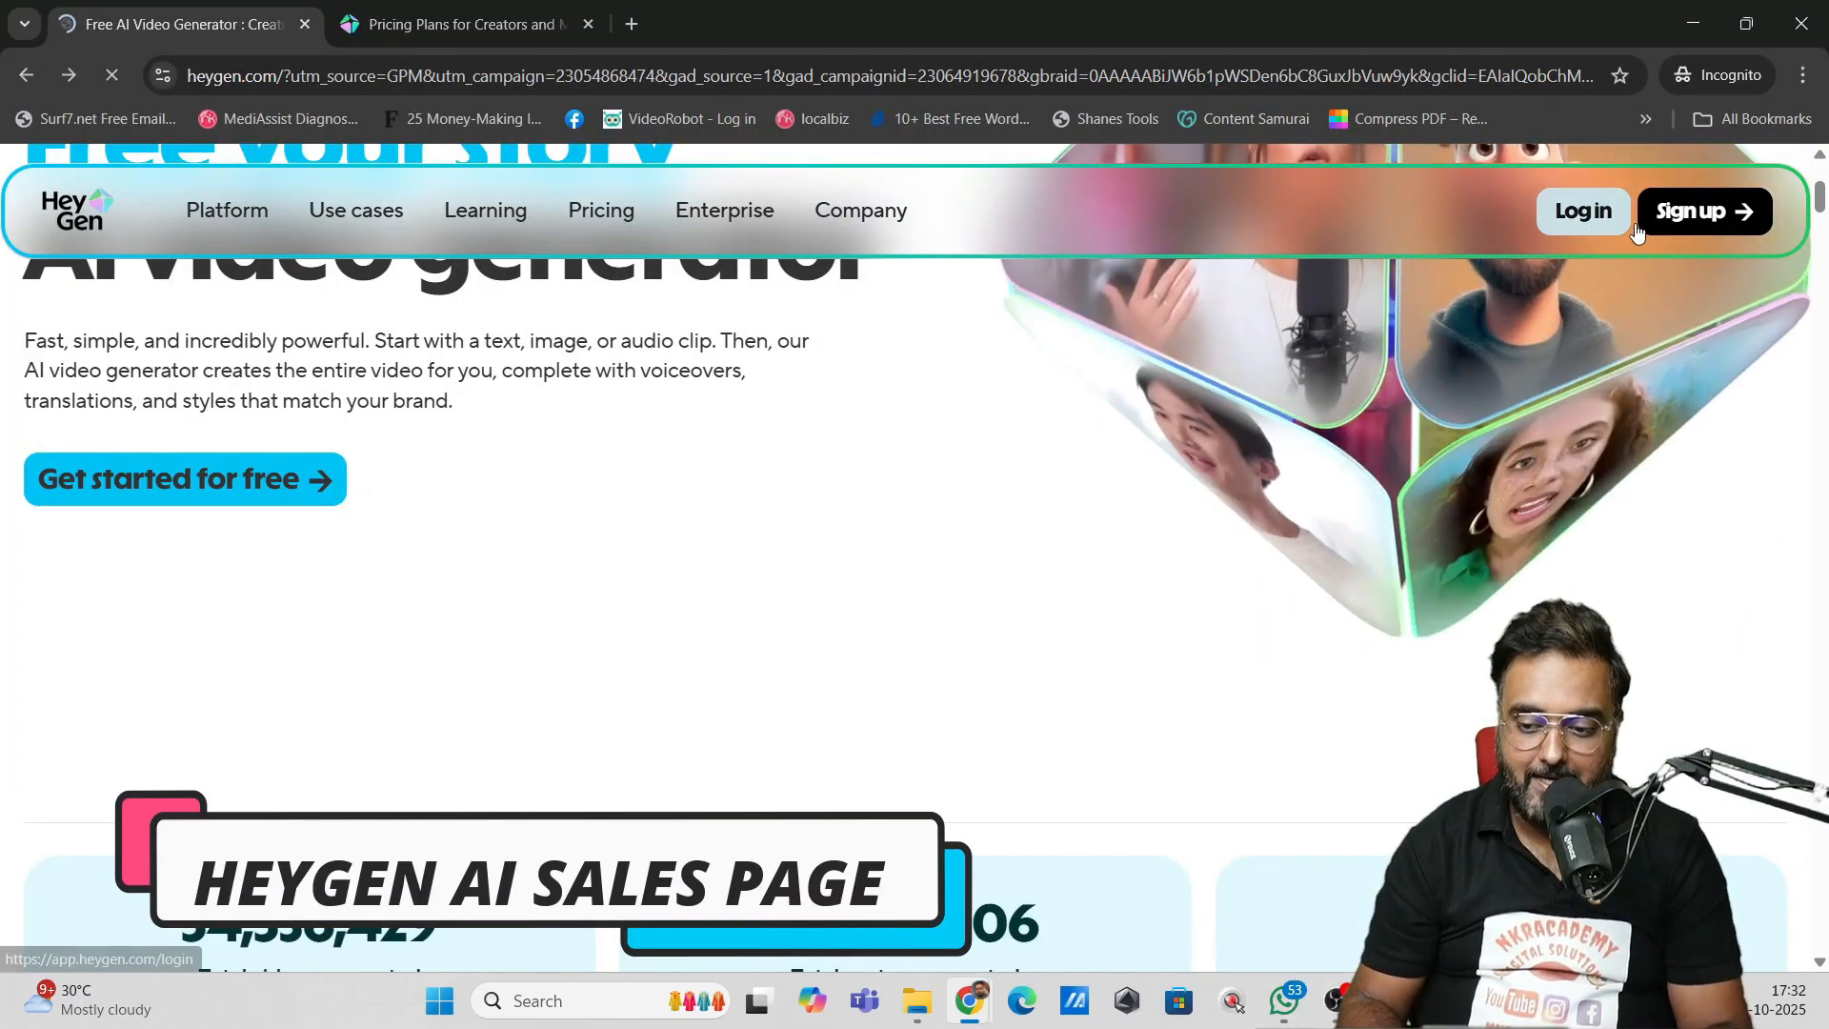
Go to HeyGen's sign-up page, then switch to the pricing plans tab showing Free, Creator and Team
left_click(1689, 213)
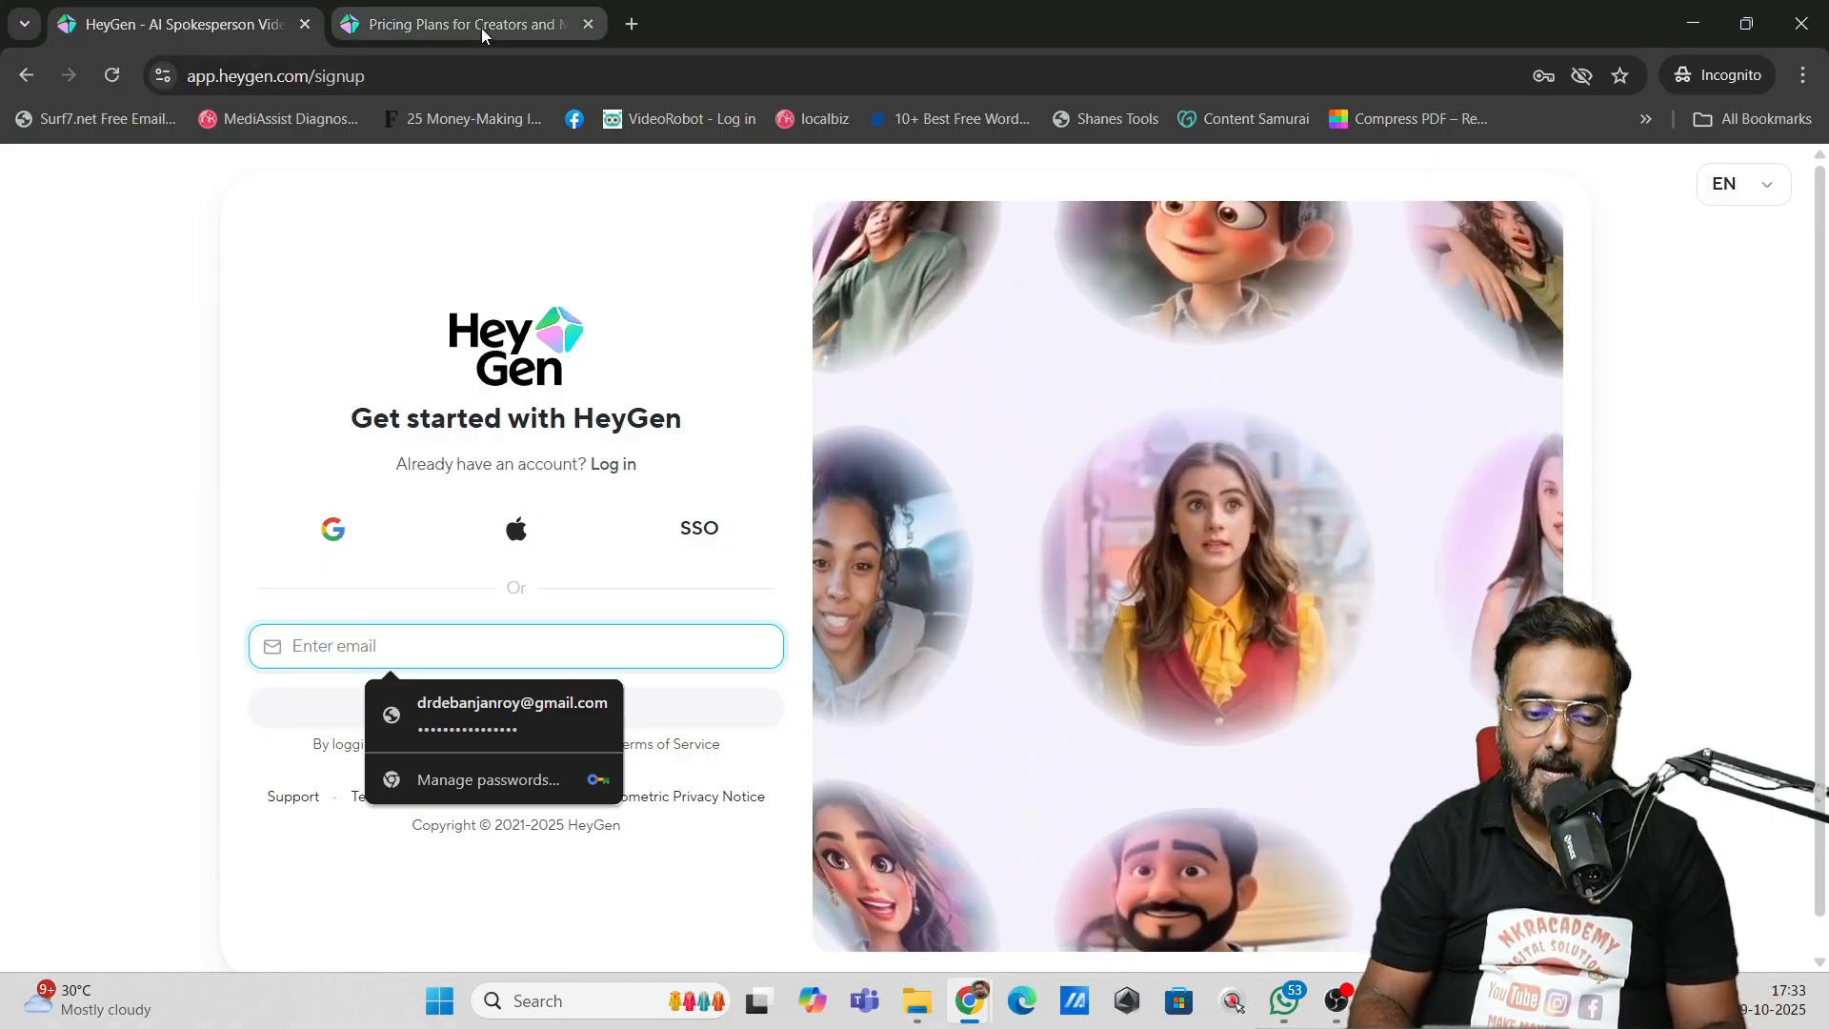
left_click(481, 29)
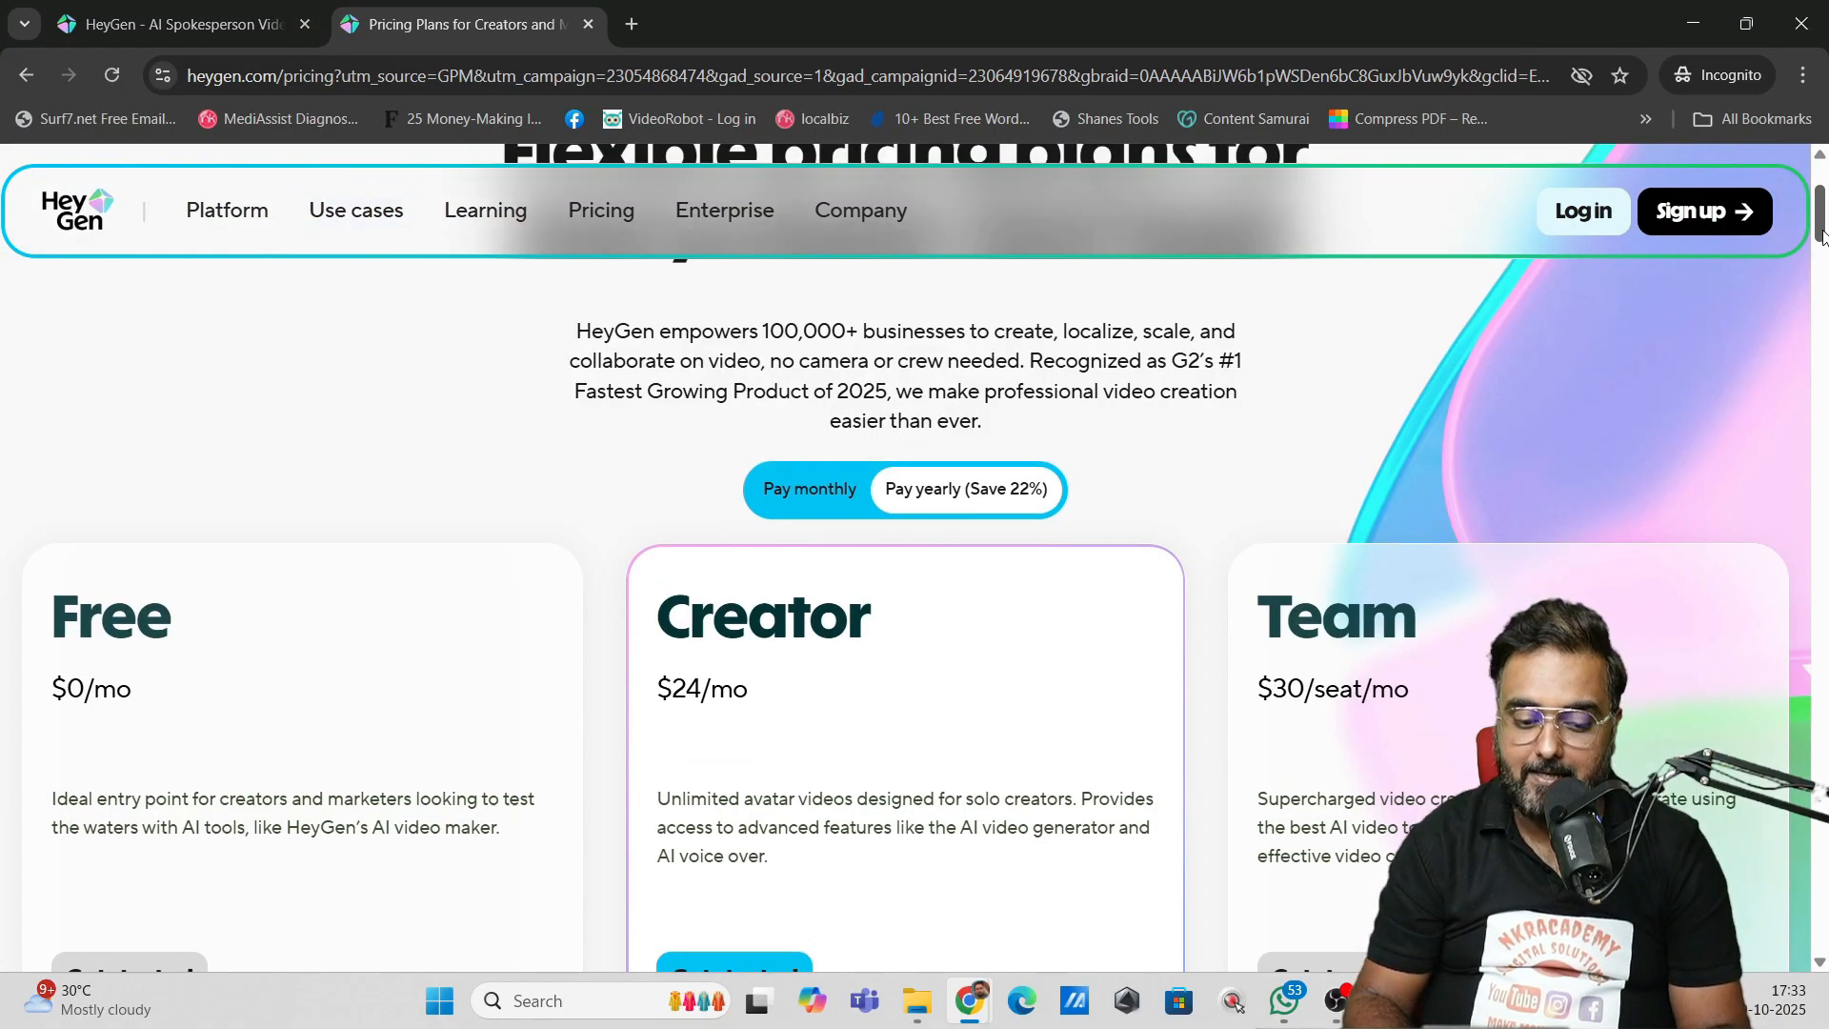
scroll(915, 572, "down", 3)
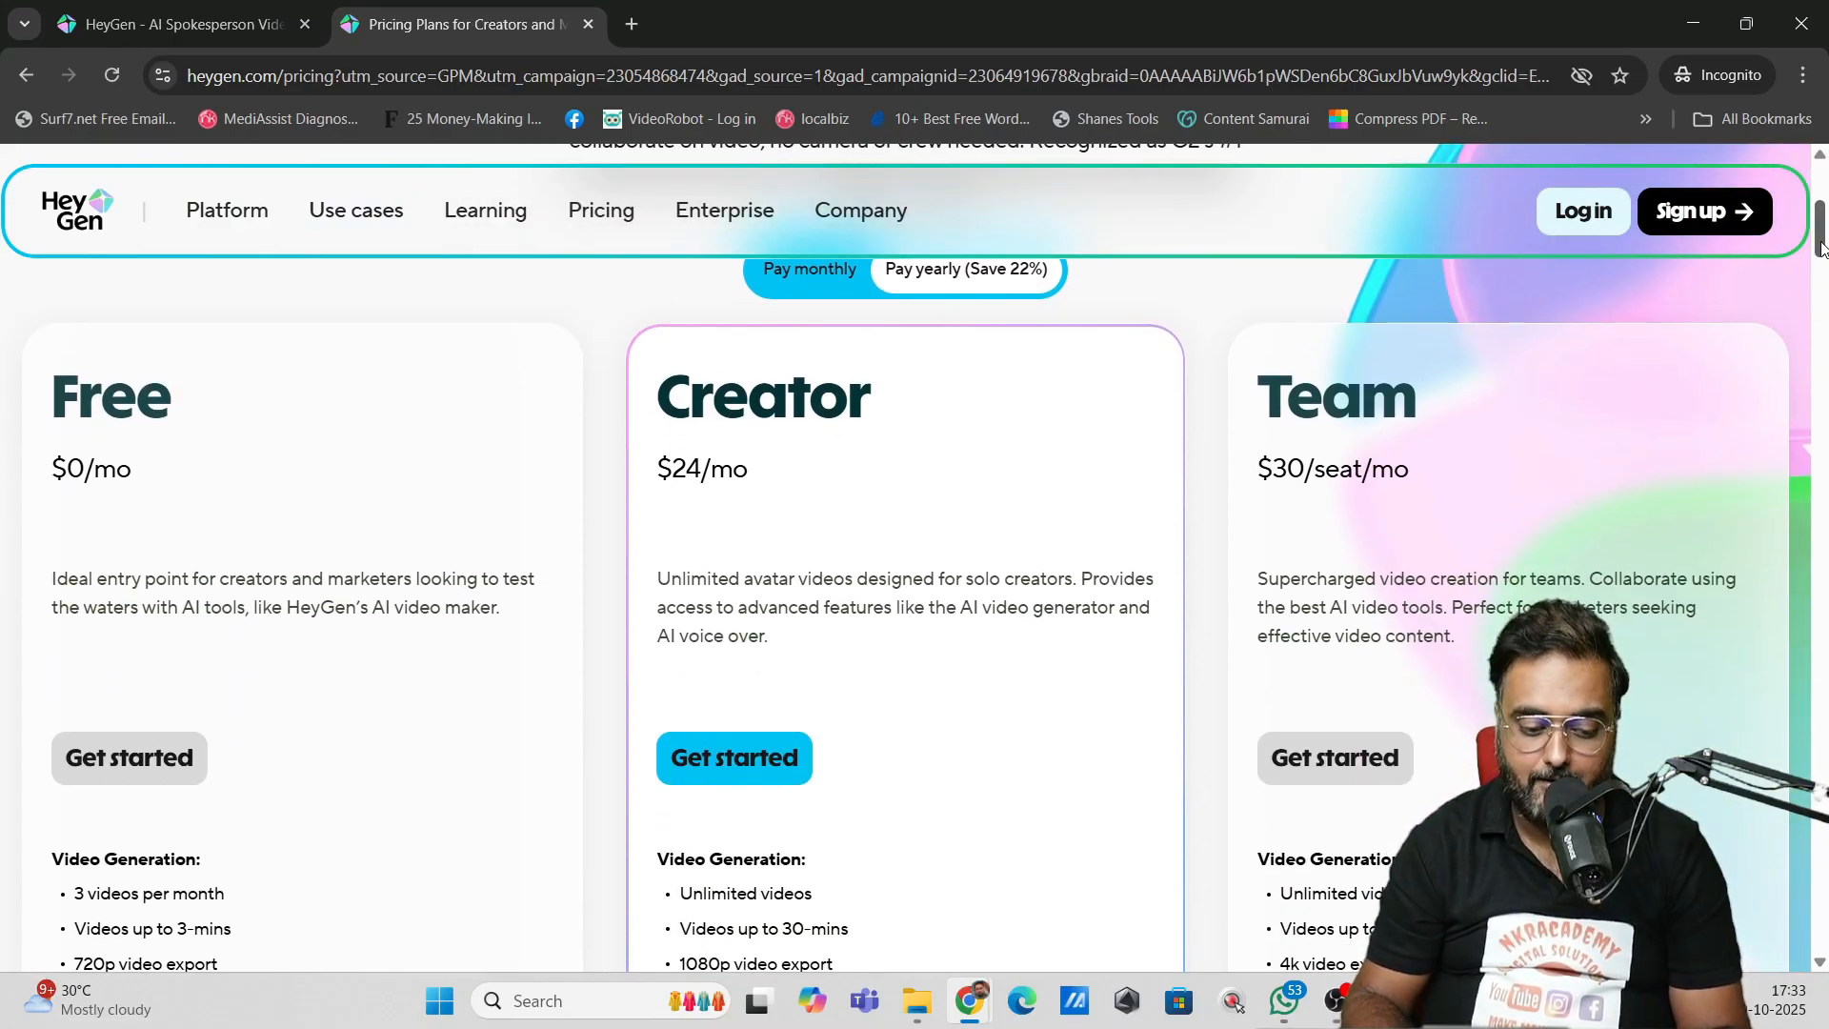
scroll(914, 572, "down", 3)
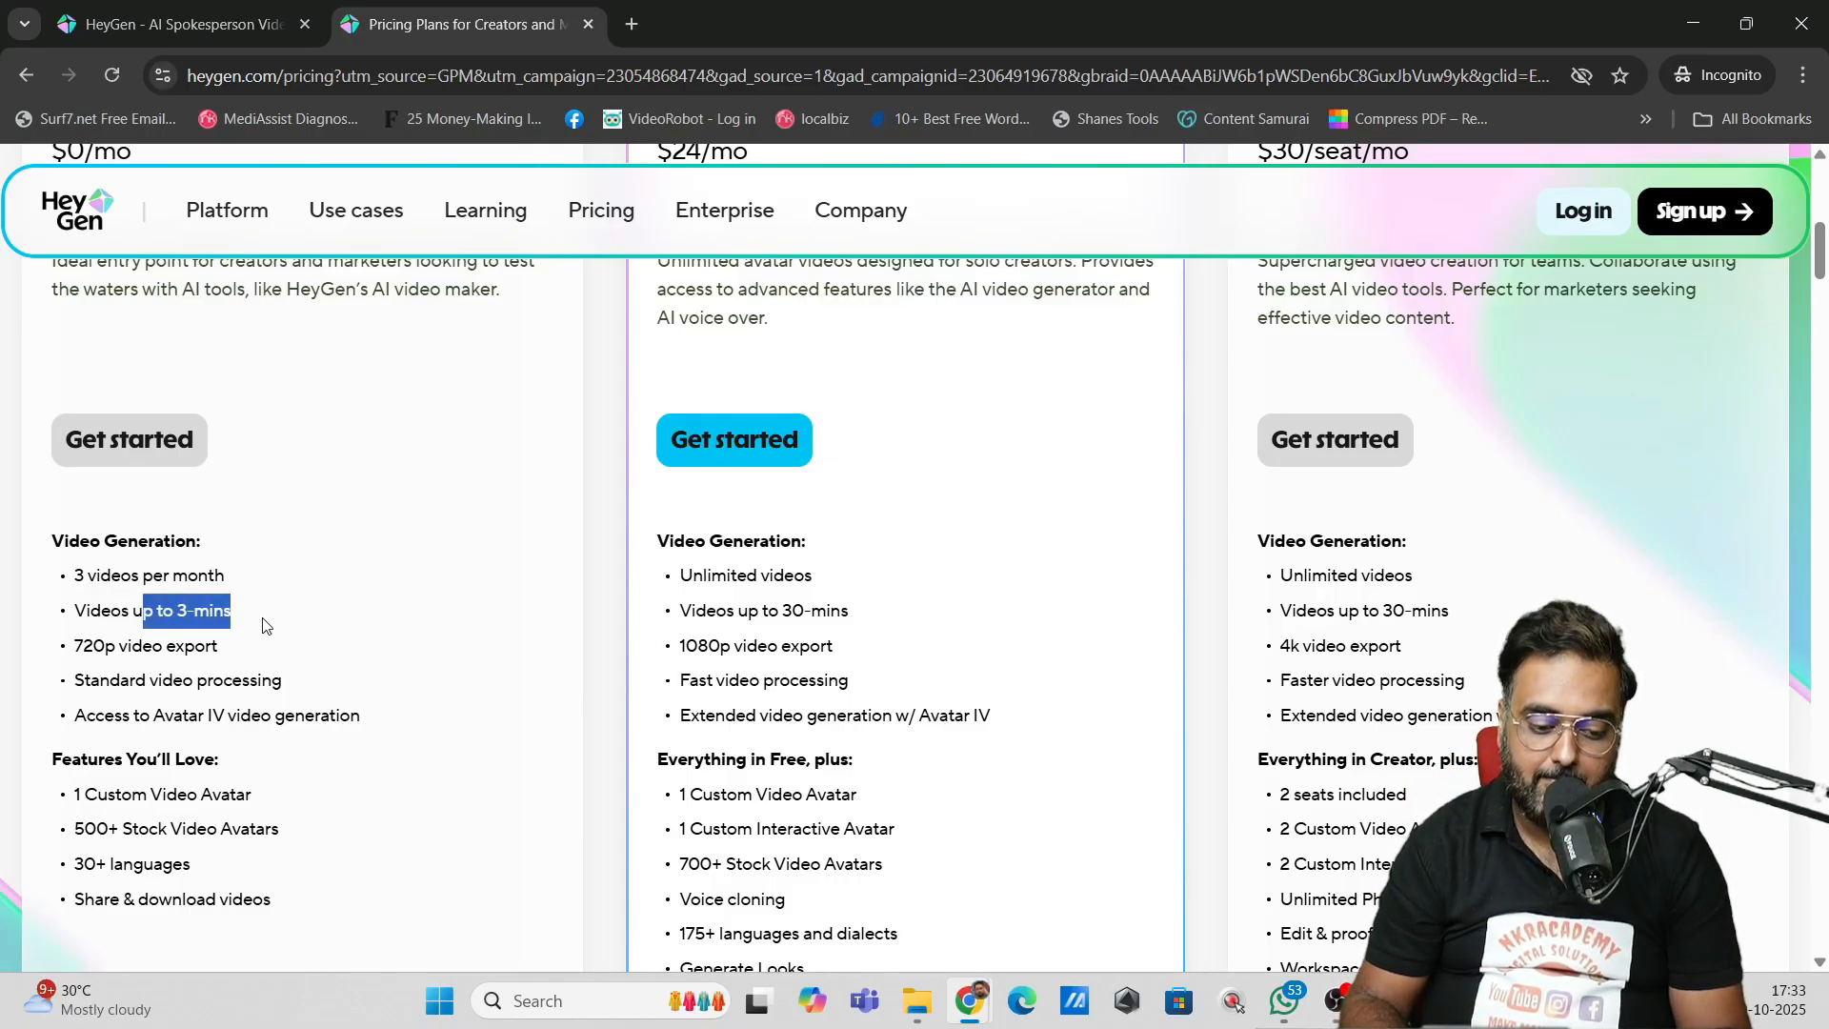
left_click(190, 708)
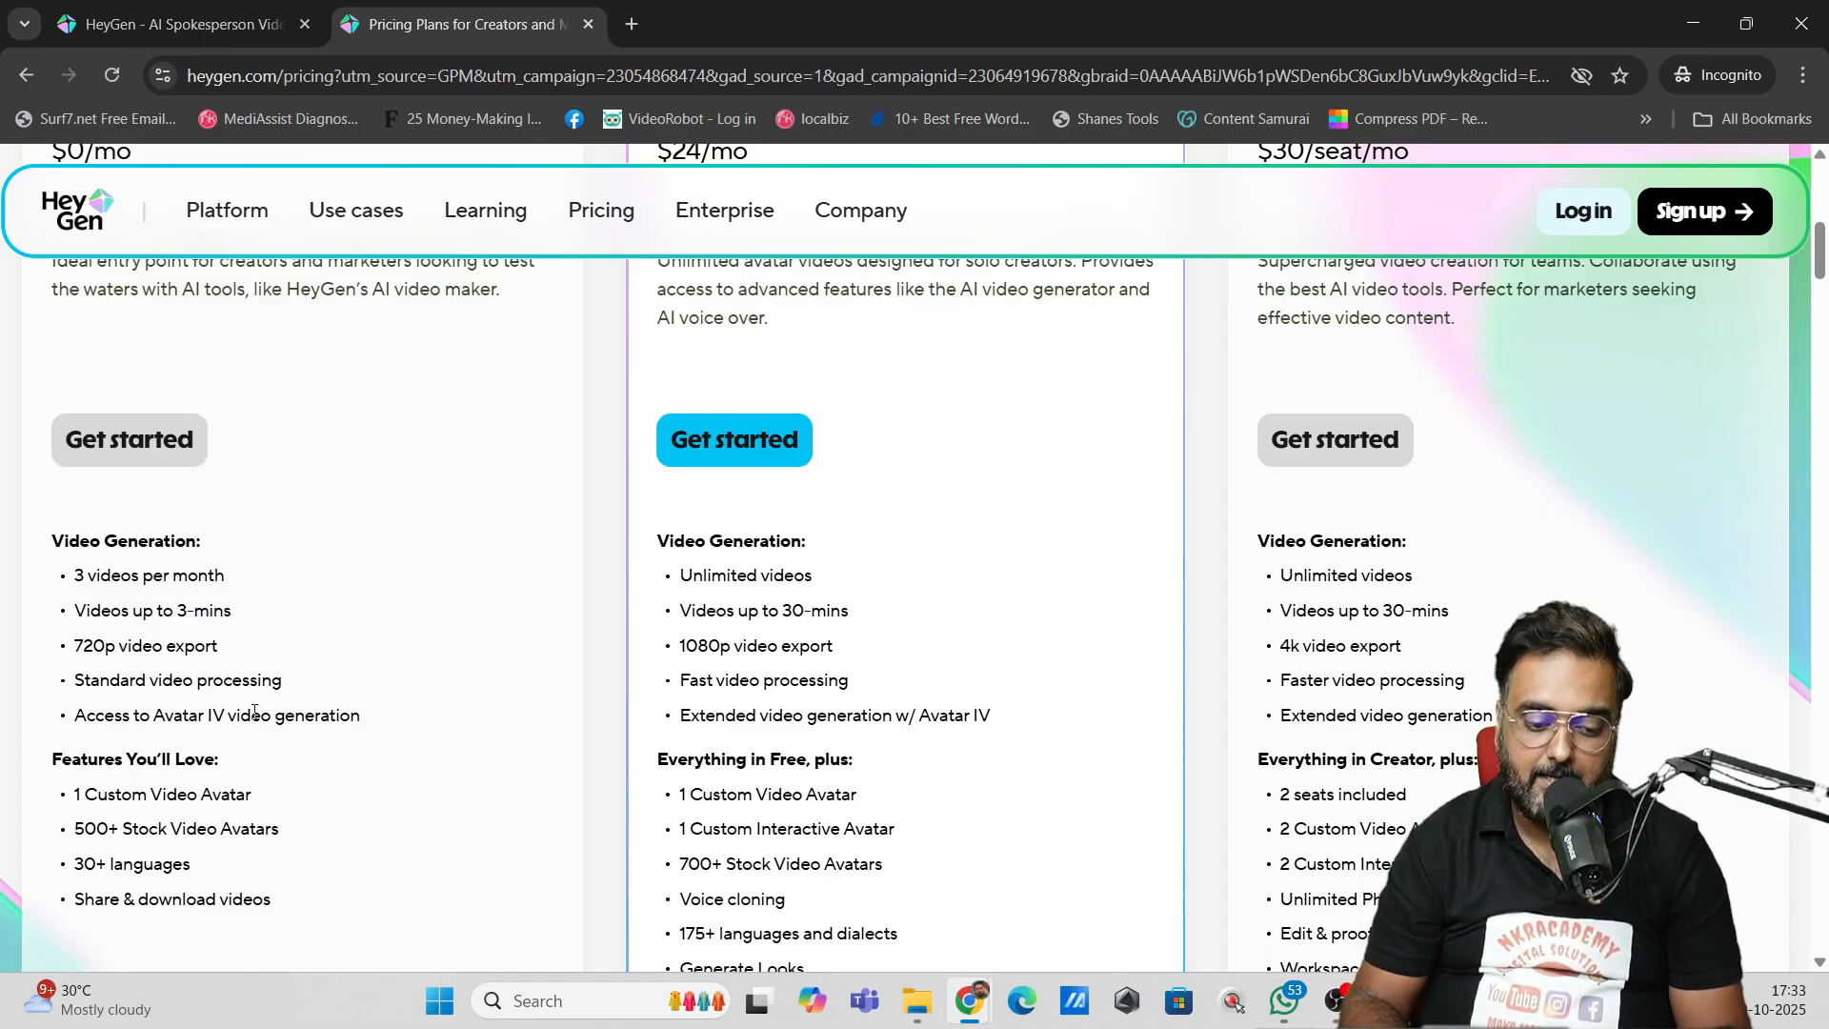
left_click_drag(361, 717, 118, 555)
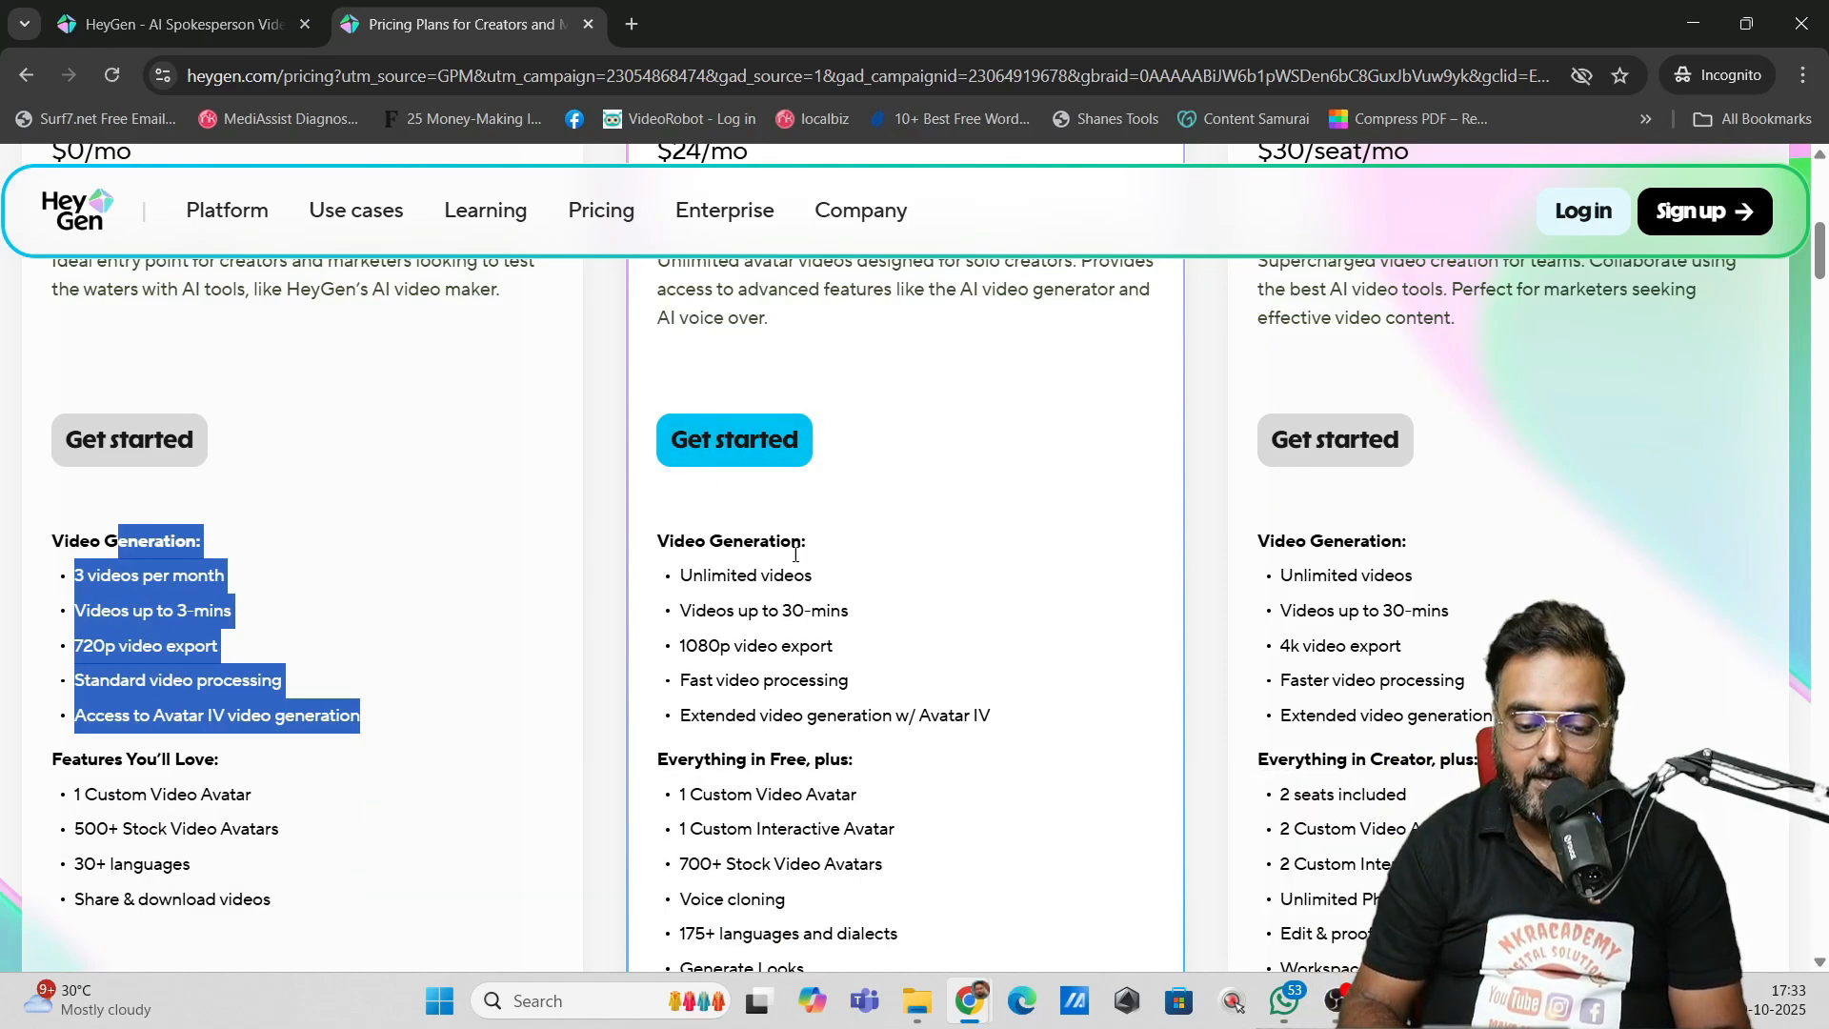
left_click_drag(815, 576, 864, 586)
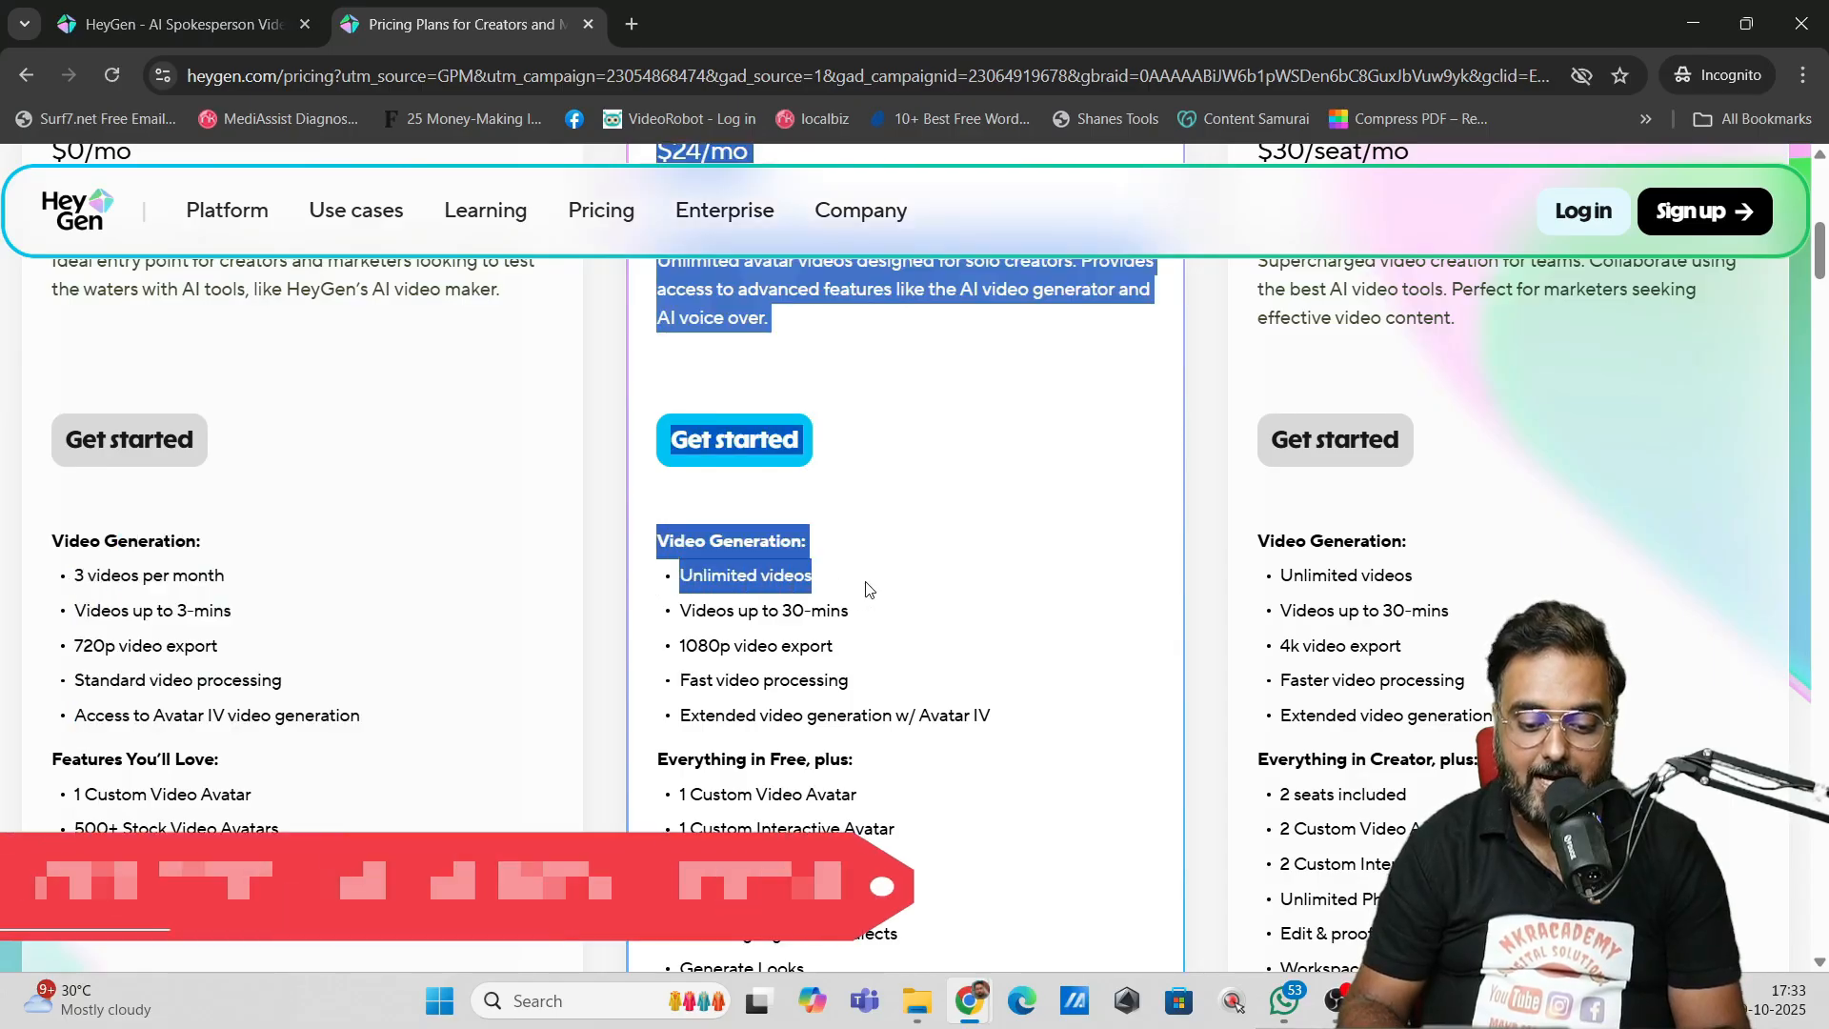
left_click(846, 665)
left_click_drag(837, 647, 642, 650)
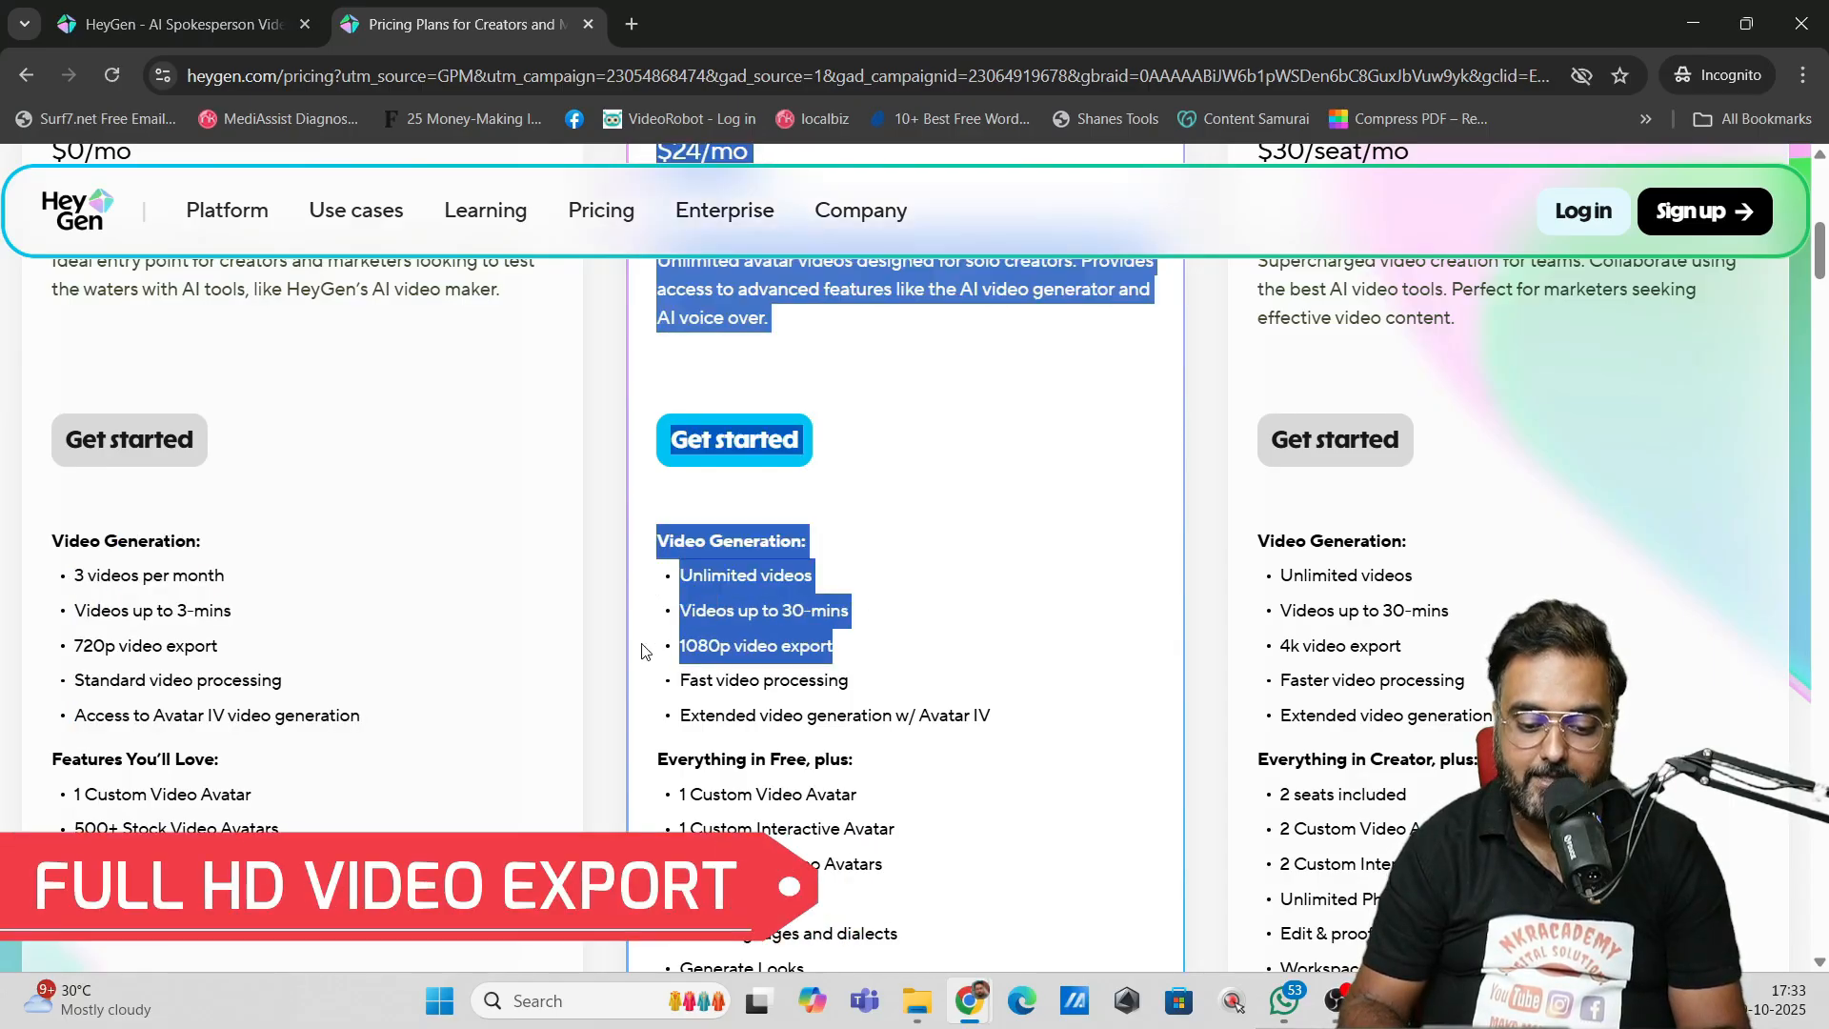
left_click_drag(848, 680, 648, 676)
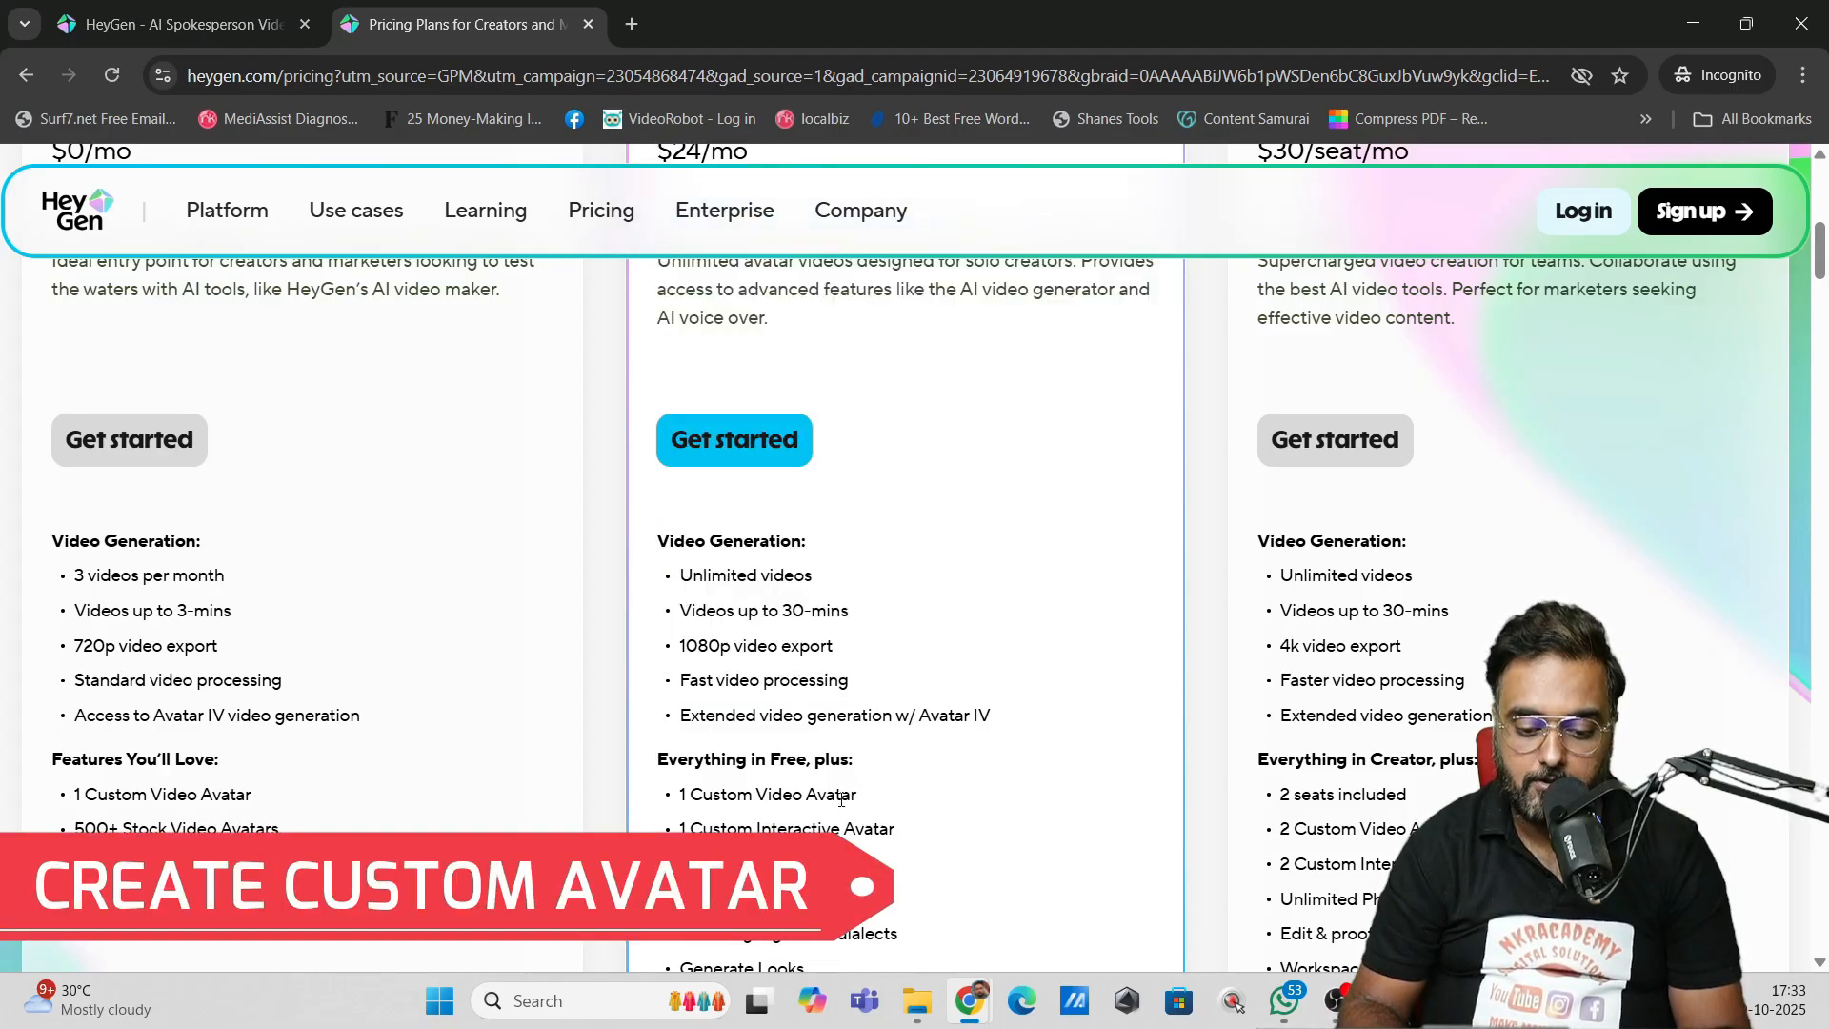
left_click_drag(857, 796, 649, 808)
left_click_drag(895, 857, 680, 851)
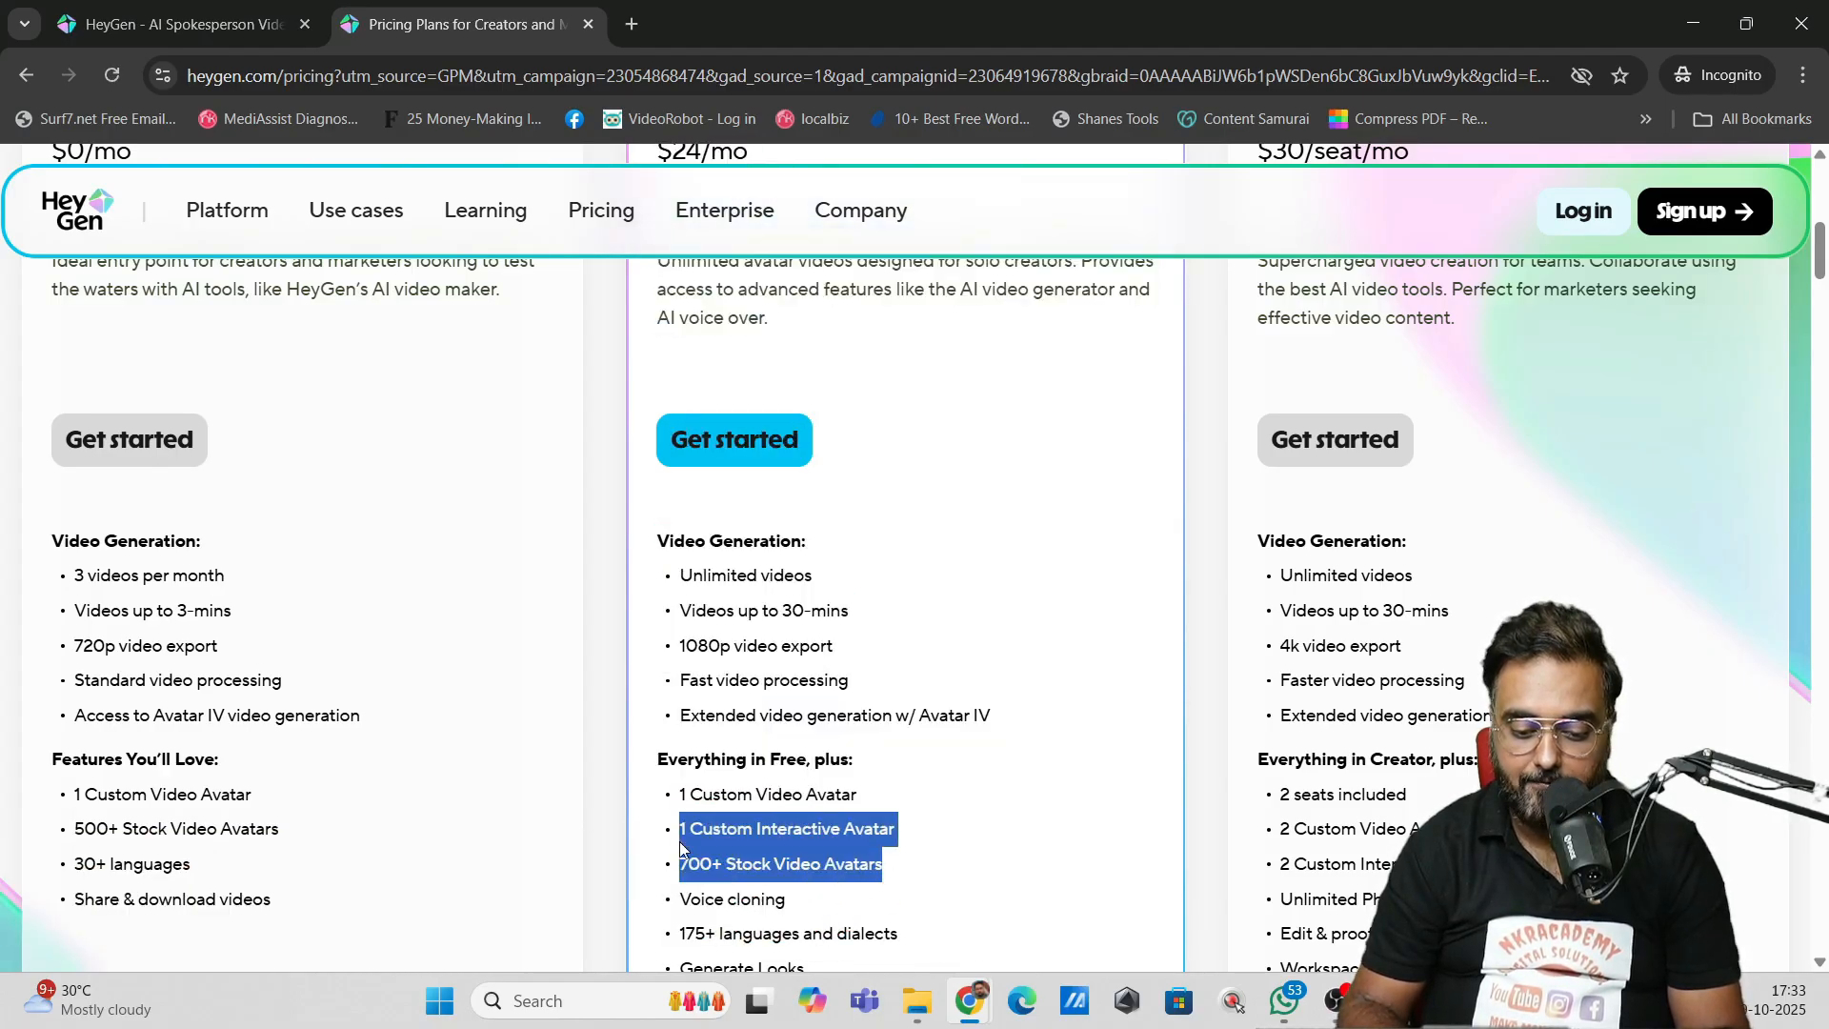
left_click(763, 921)
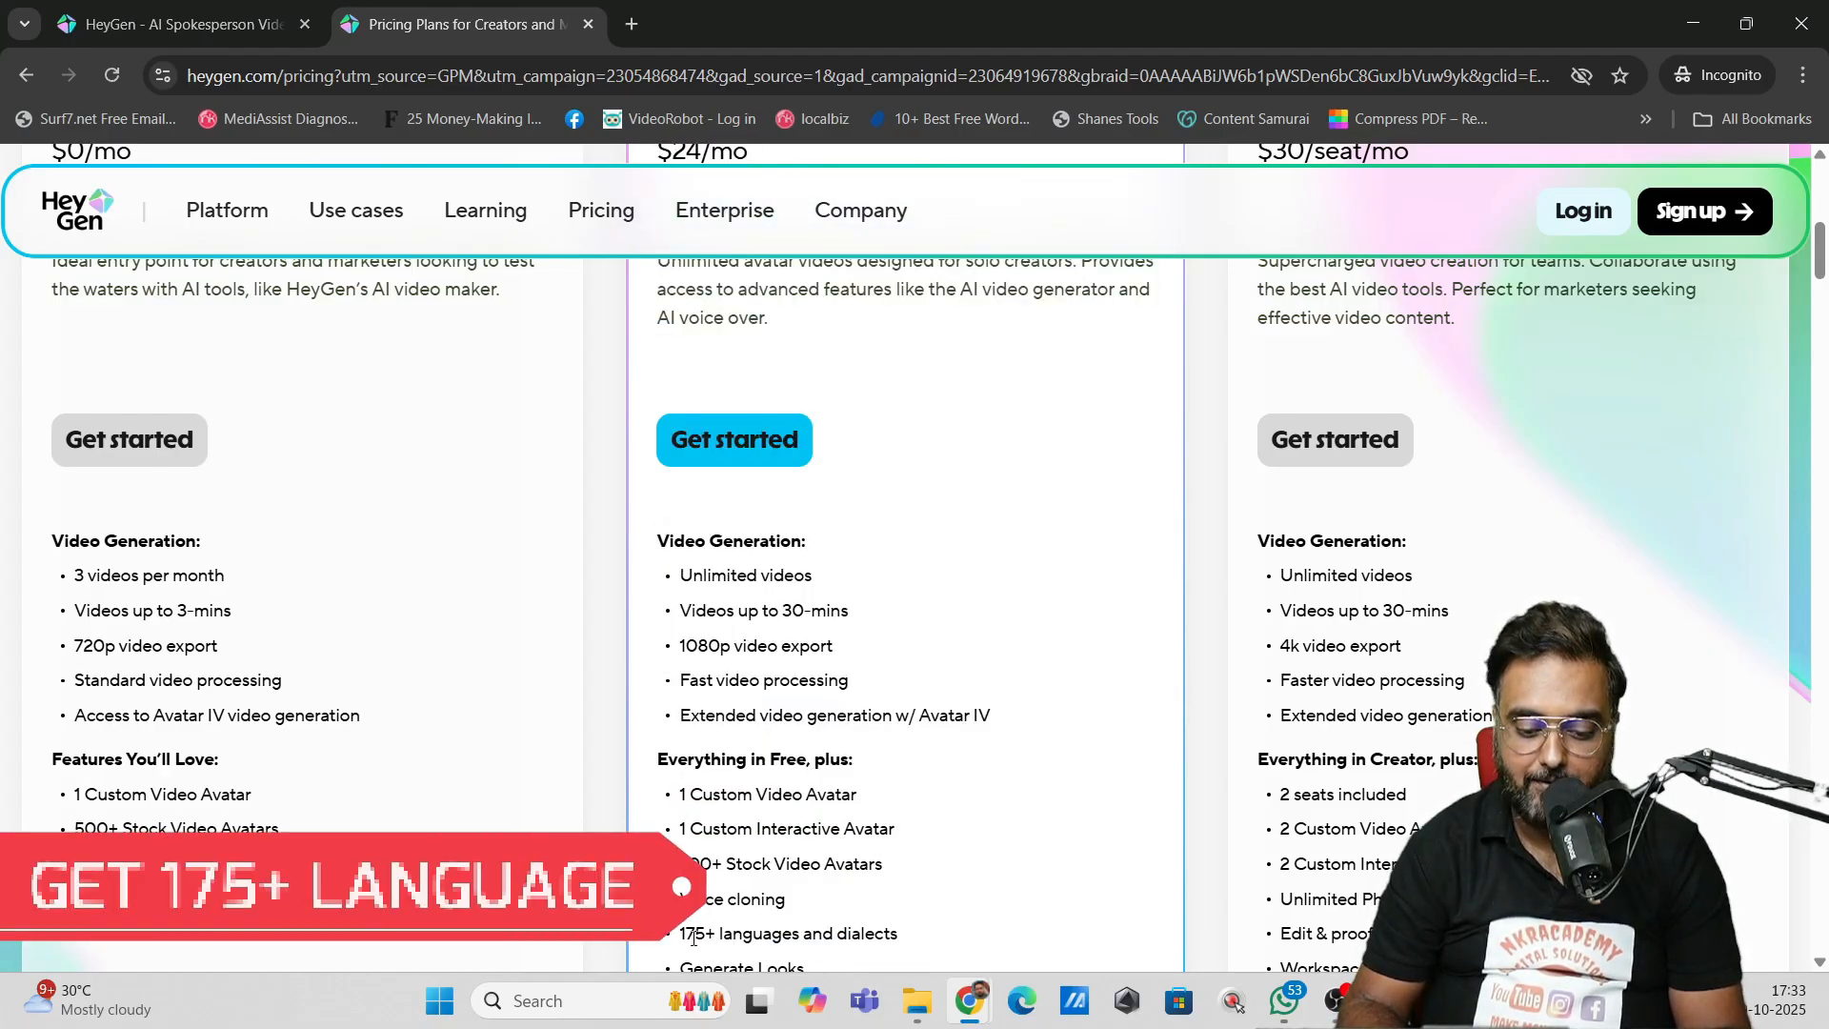
scroll(818, 937, "down", 1)
left_click_drag(773, 875, 709, 950)
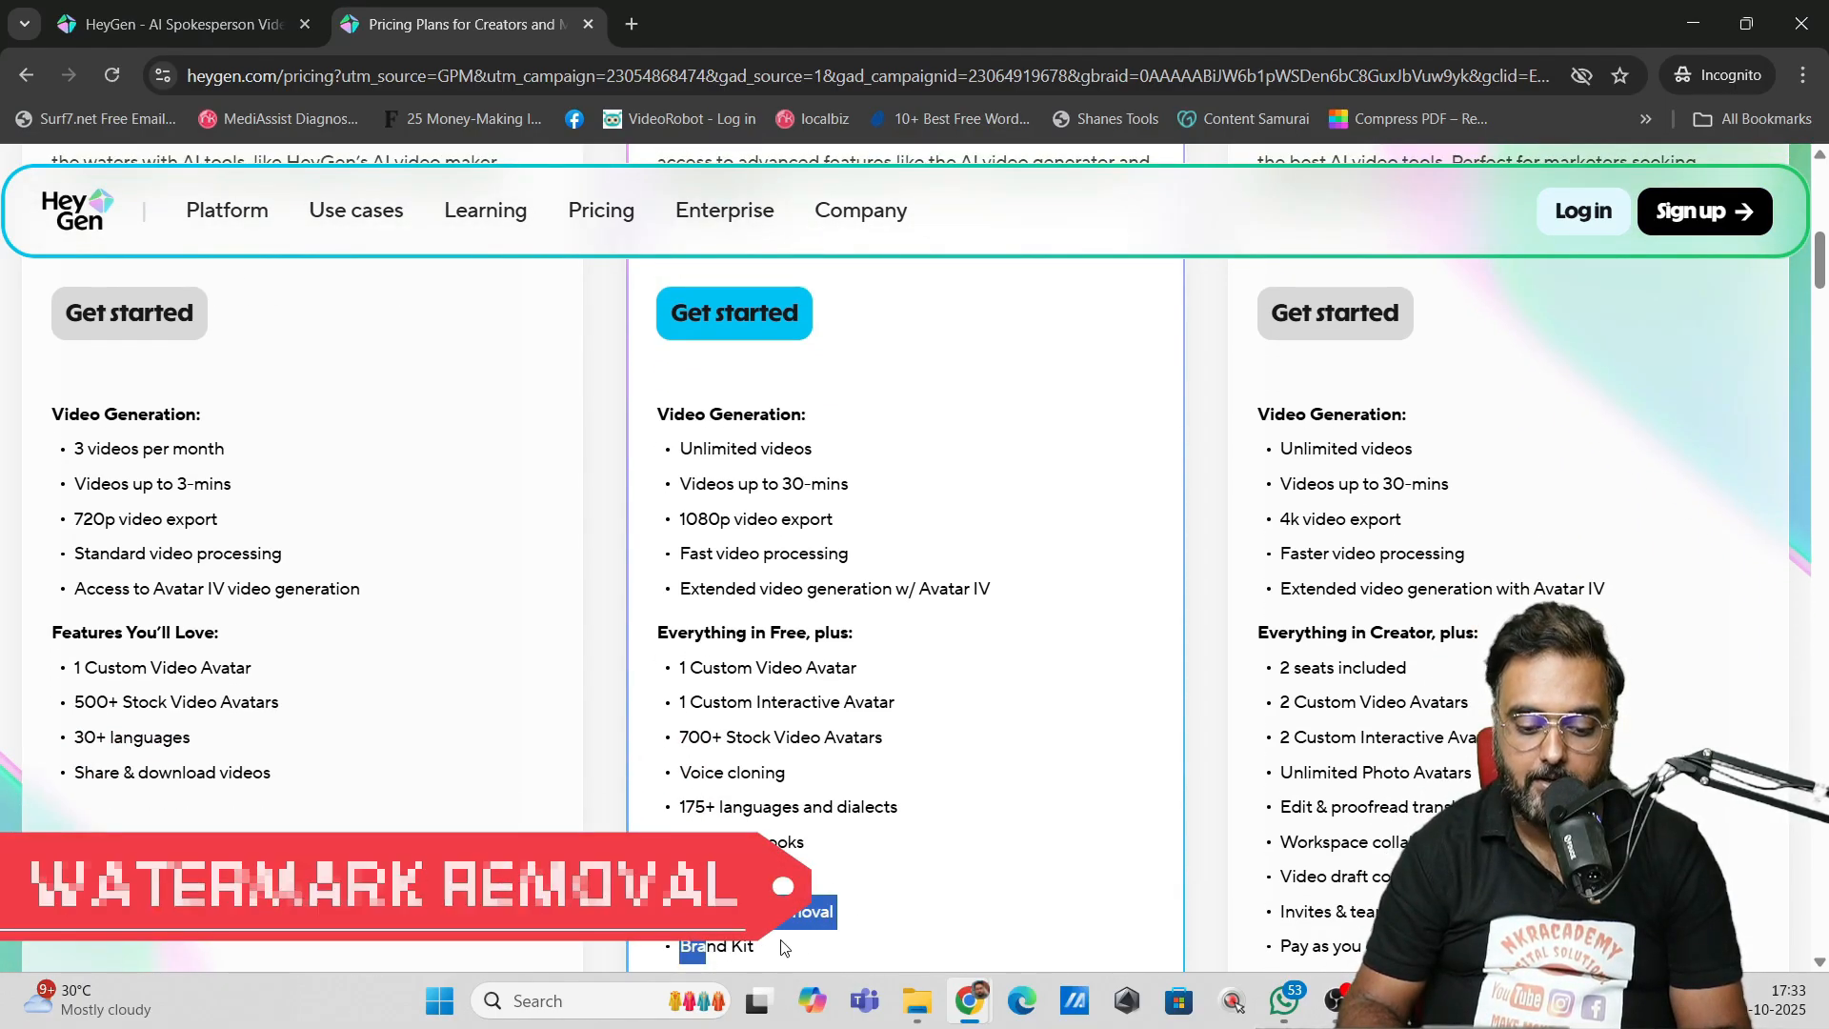
left_click(770, 943)
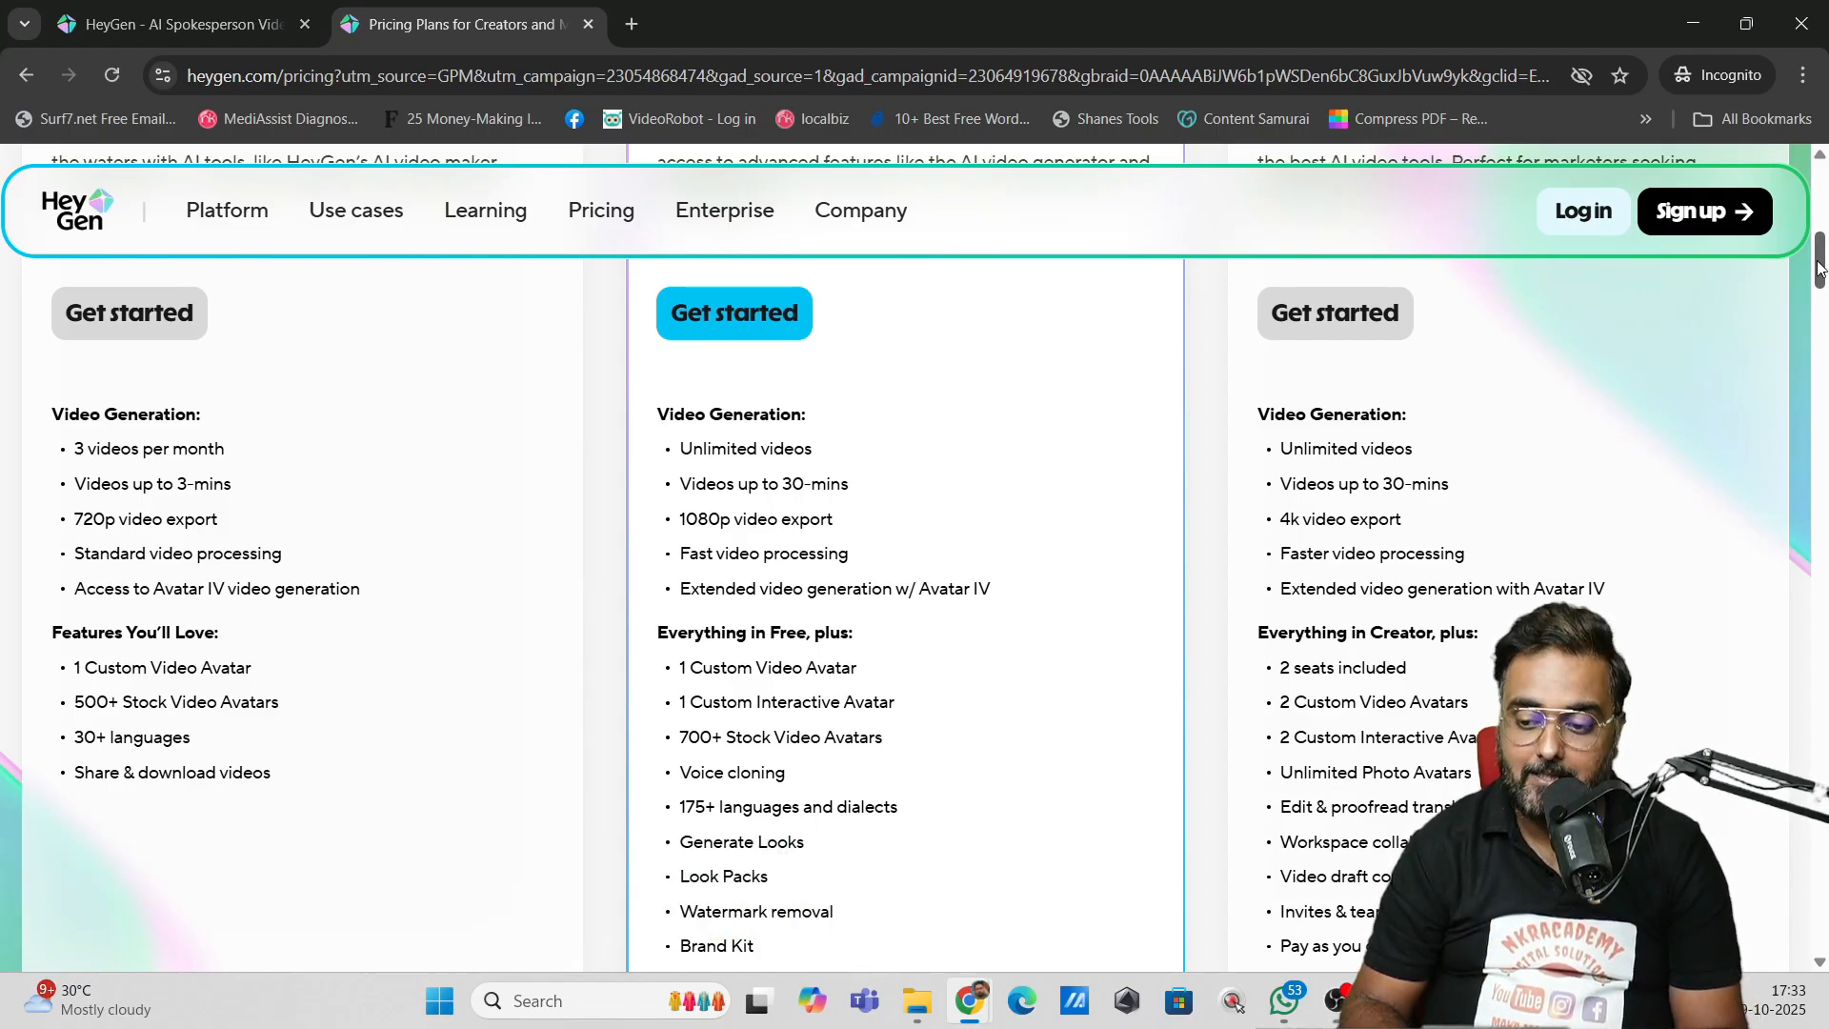
scroll(915, 573, "up", 5)
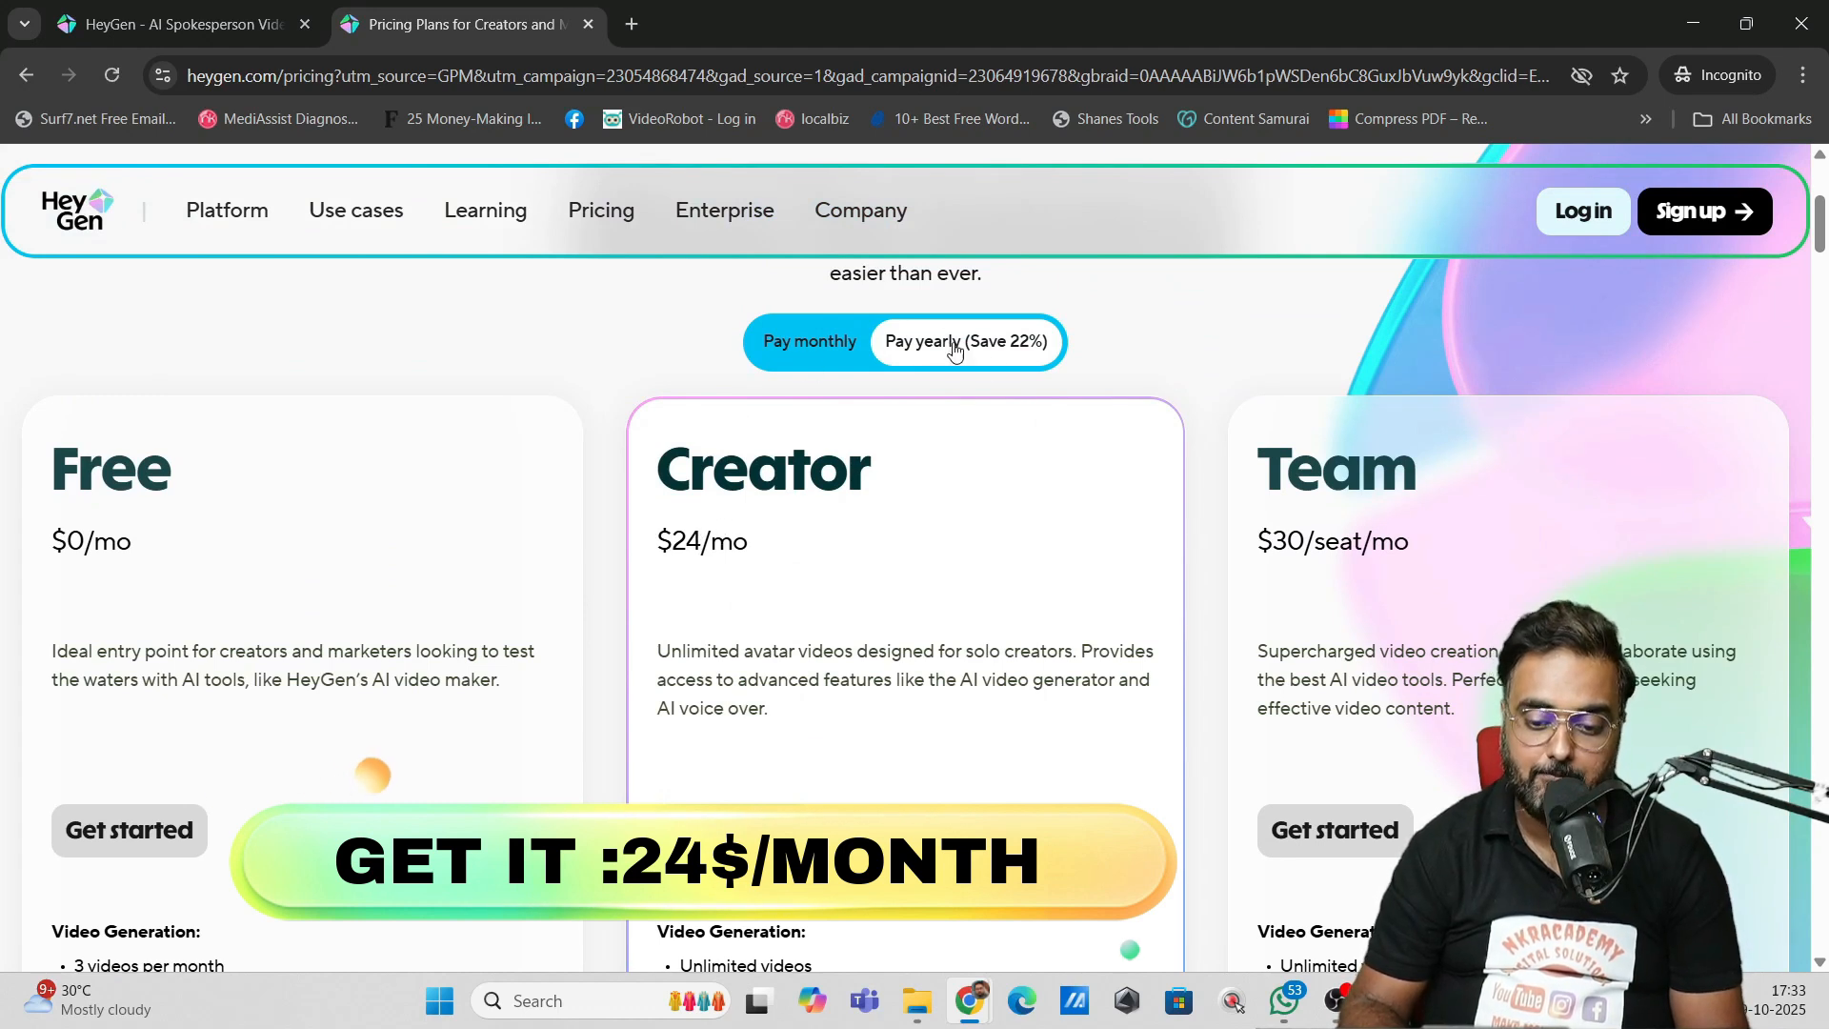
left_click(826, 350)
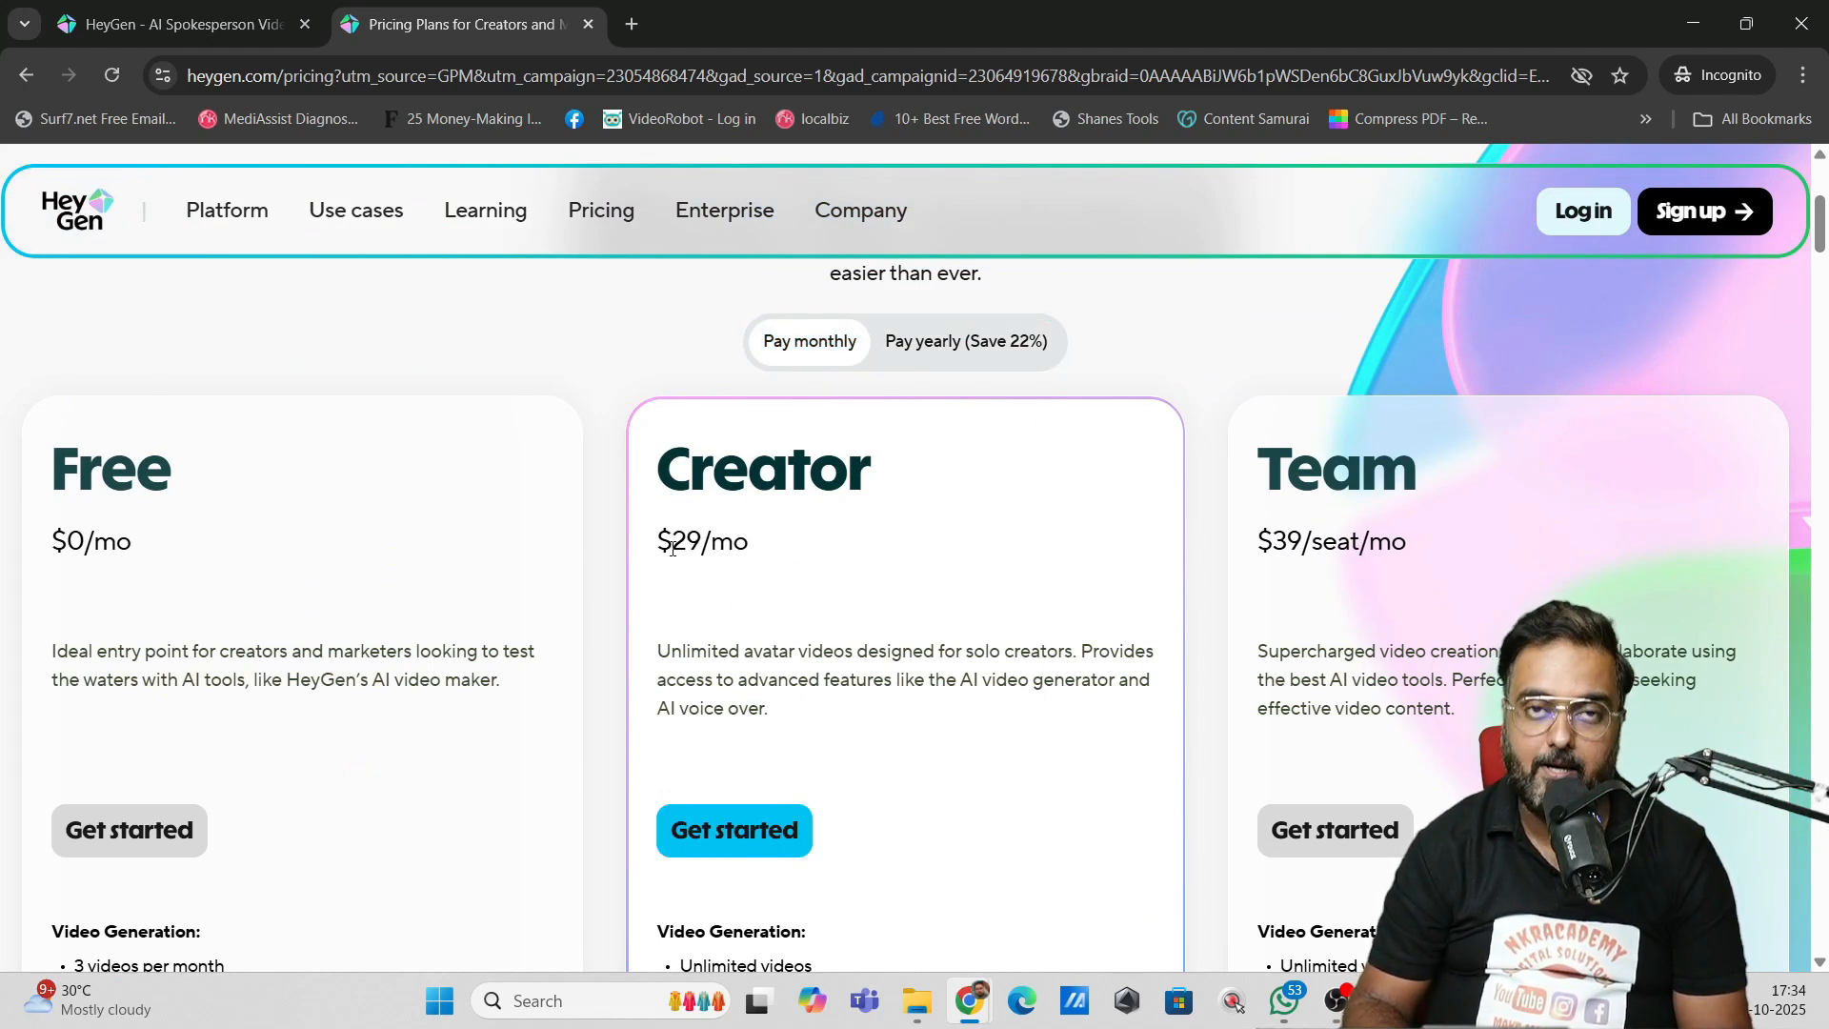